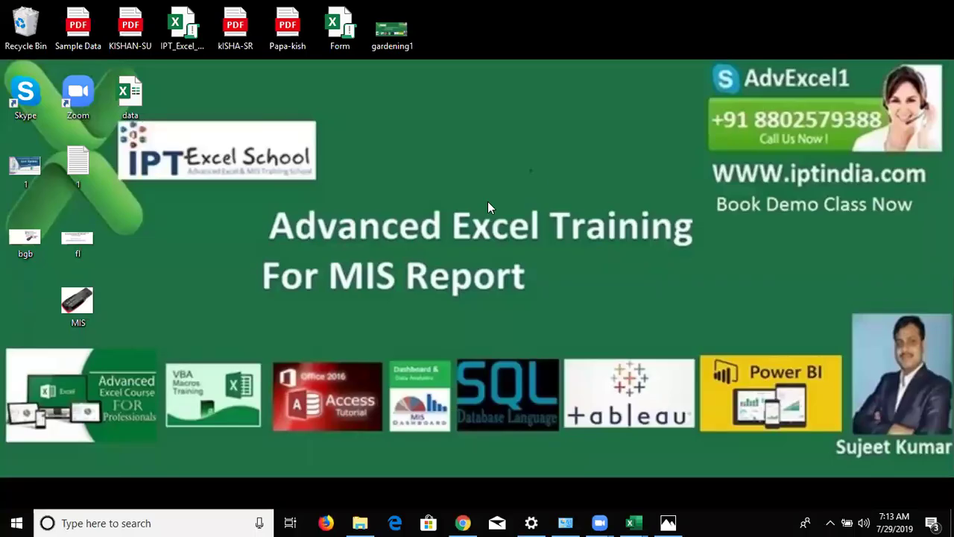
- View the MIS.jpg advert picture, minimise it, and bring the blank Book2 workbook forward
{"action": "left_click", "coordinate": [666, 522]}
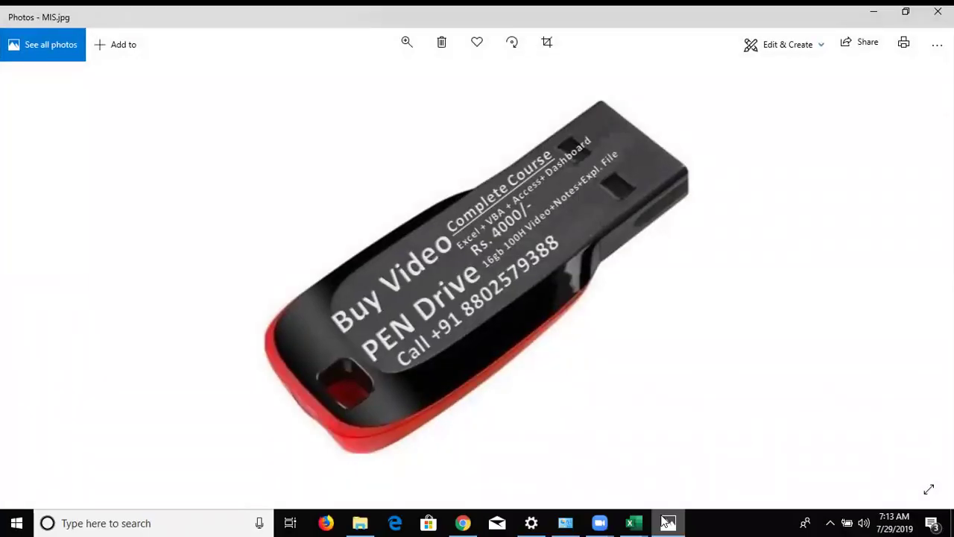
{"action": "left_click", "coordinate": [666, 521]}
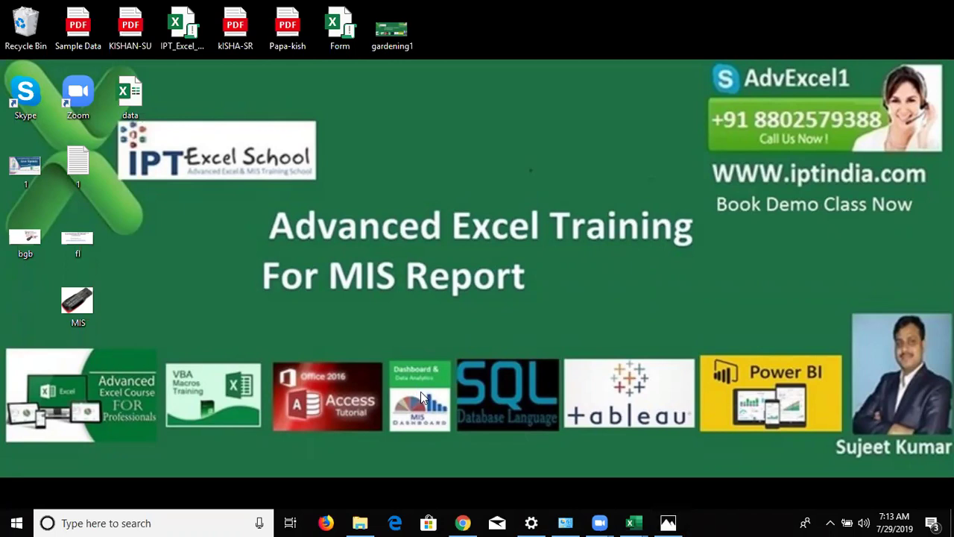
{"action": "key", "text": "super"}
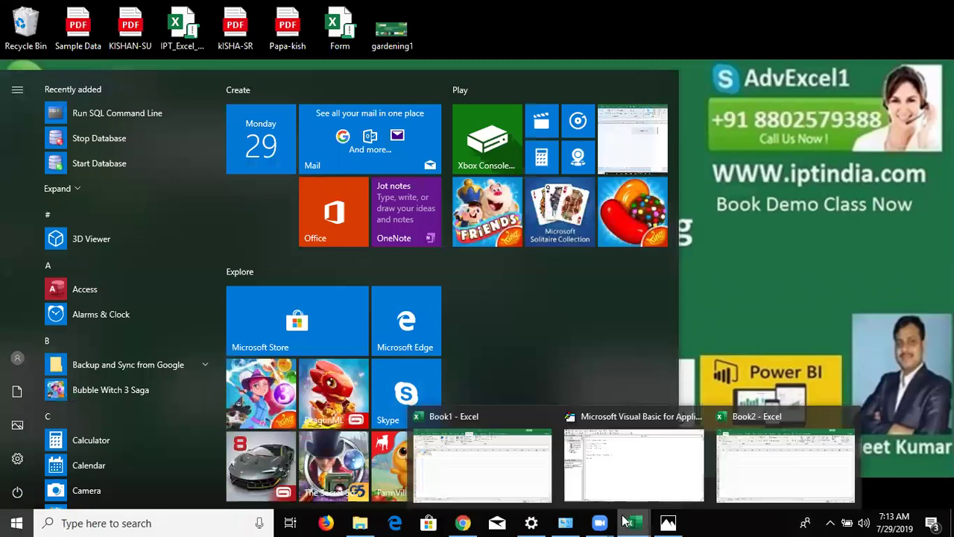
{"action": "mouse_move", "coordinate": [785, 462]}
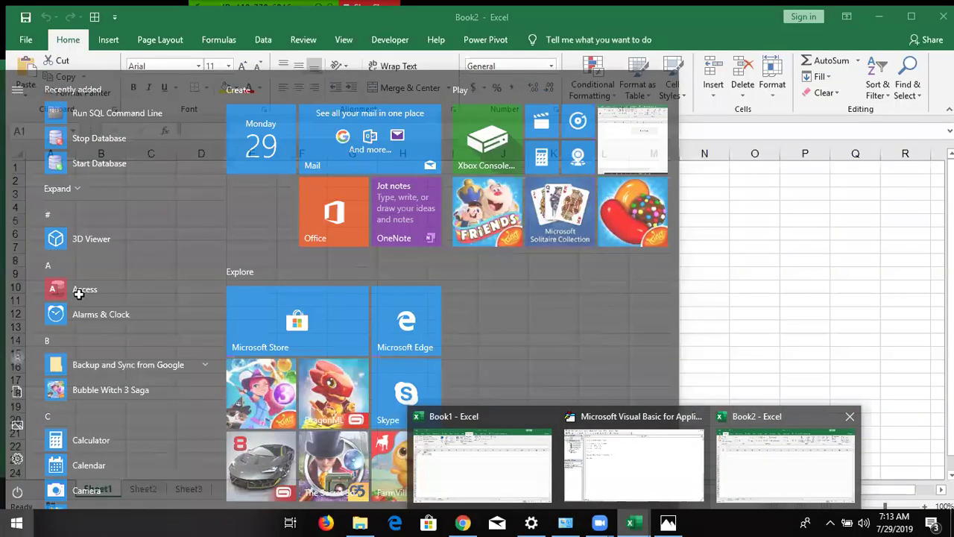
{"action": "key", "text": "Escape"}
- Enter Jan in B2 and fill the months down to B11 (Jan–Oct)
{"action": "left_click", "coordinate": [151, 191]}
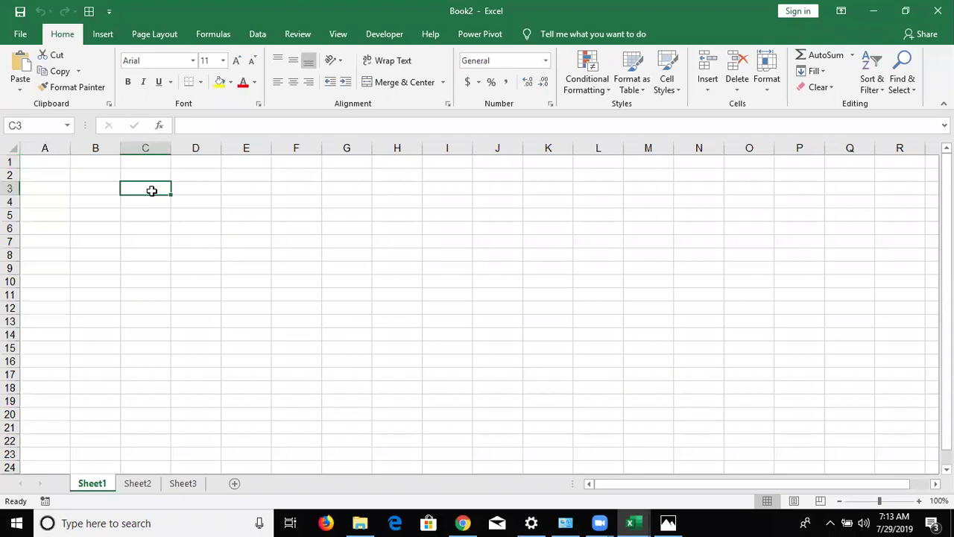
{"action": "left_click", "coordinate": [116, 178]}
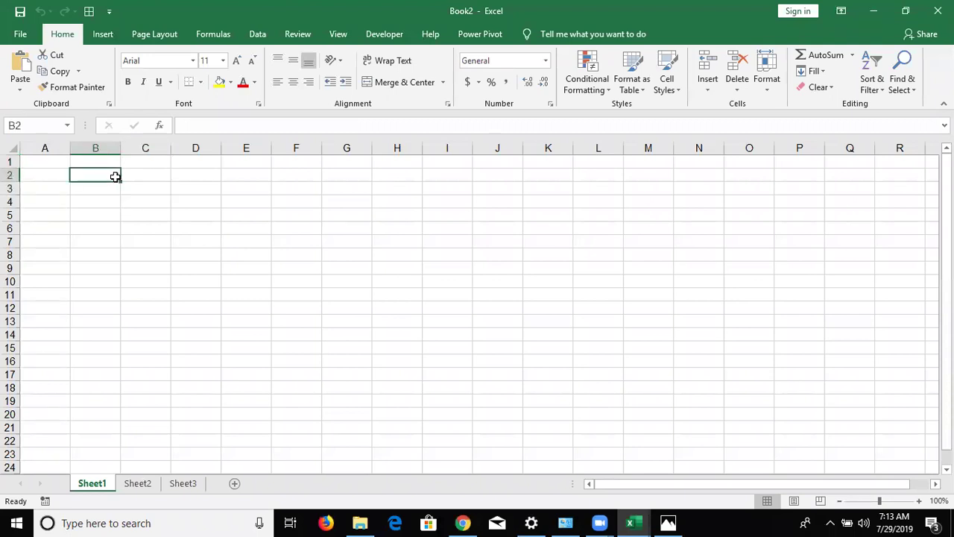
{"action": "type", "text": "Jan"}
{"action": "key", "text": "Return"}
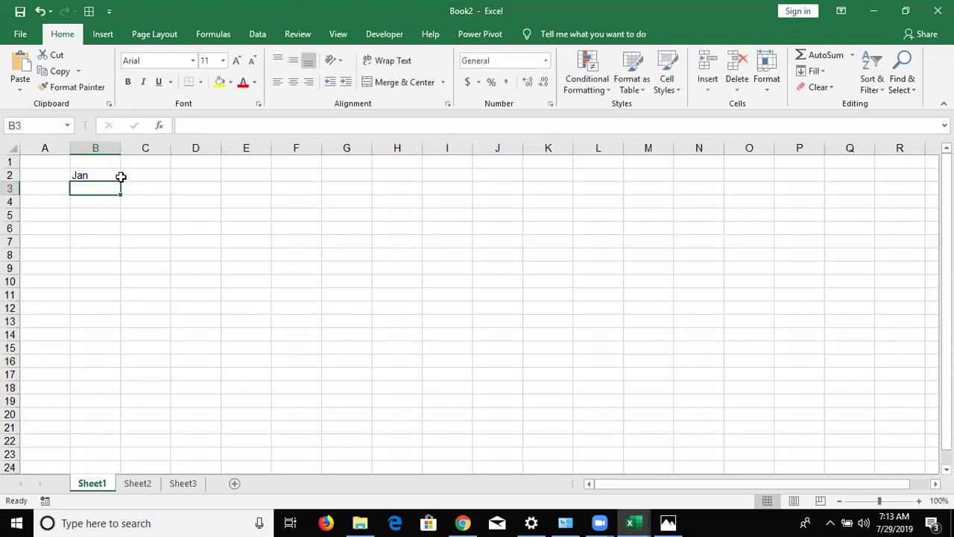
{"action": "left_click", "coordinate": [121, 177]}
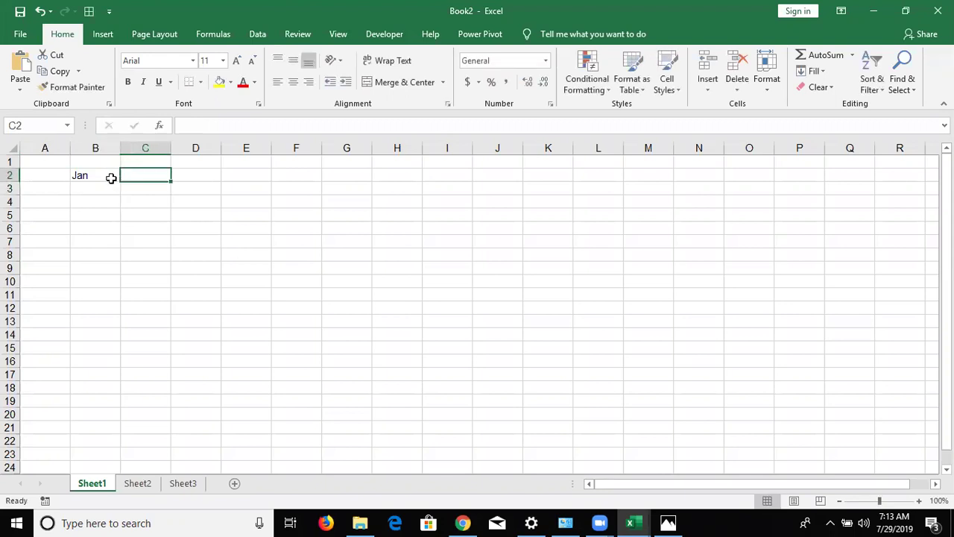
{"action": "left_click", "coordinate": [109, 177]}
{"action": "left_click_drag", "start_coordinate": [120, 182], "coordinate": [110, 299]}
- Enter Sun in C2 and fill the weekdays down to C10 (Sun through Mon)
{"action": "left_click", "coordinate": [145, 175]}
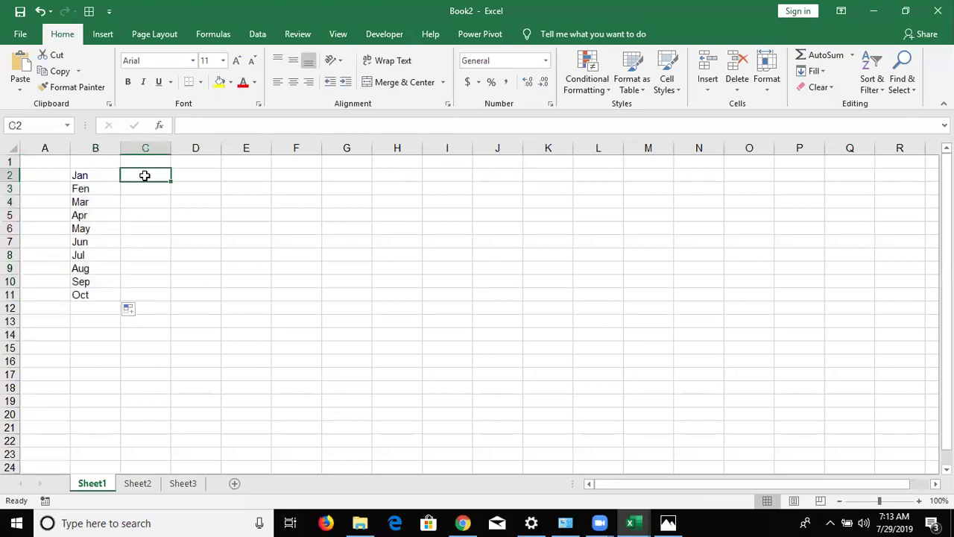
{"action": "type", "text": "S"}
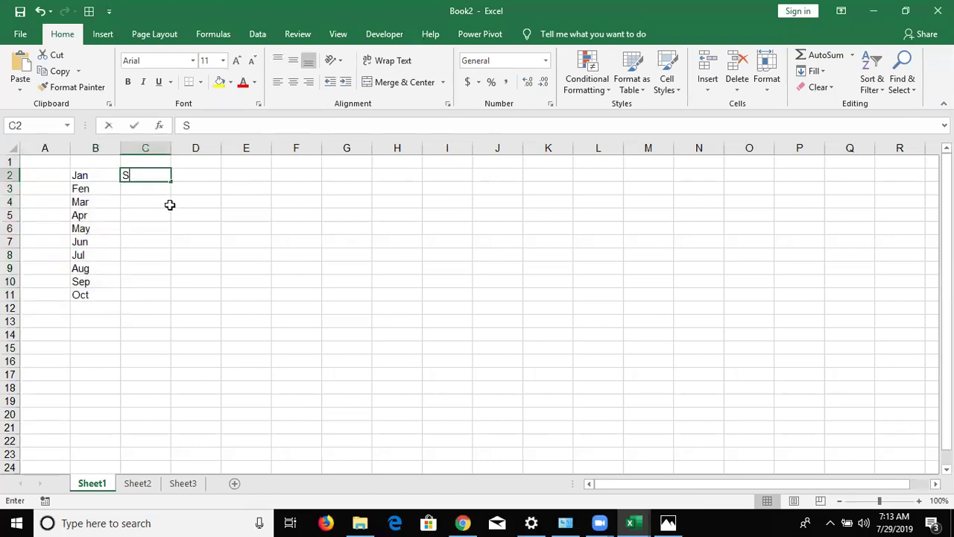
{"action": "type", "text": "un'"}
{"action": "key", "text": "BackSpace"}
{"action": "key", "text": "Return"}
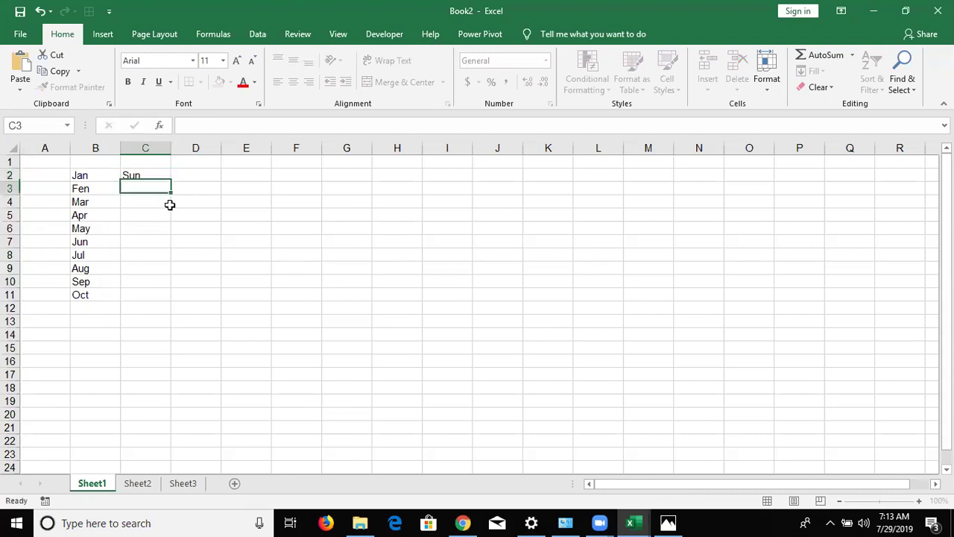
{"action": "left_click", "coordinate": [151, 175]}
{"action": "left_click_drag", "start_coordinate": [168, 181], "coordinate": [150, 295]}
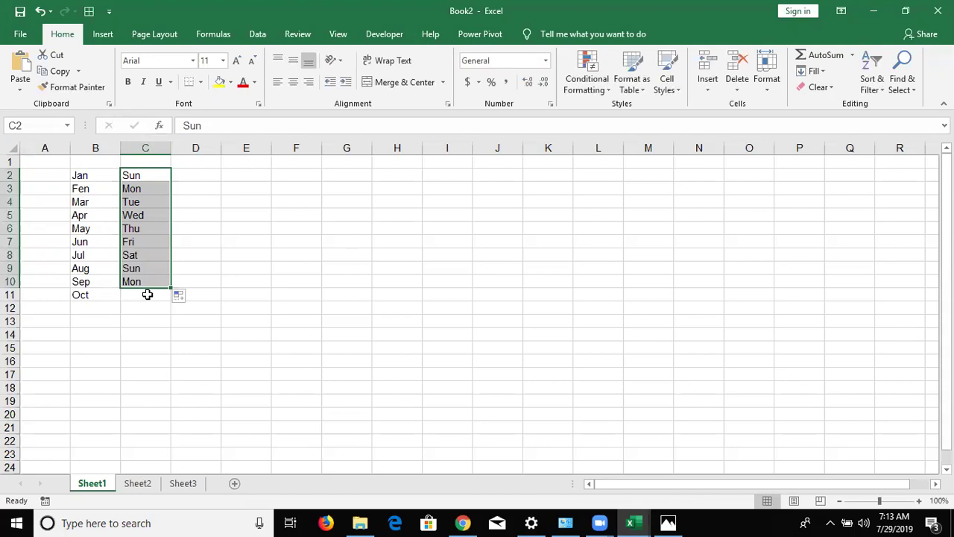
{"action": "left_click", "coordinate": [174, 177]}
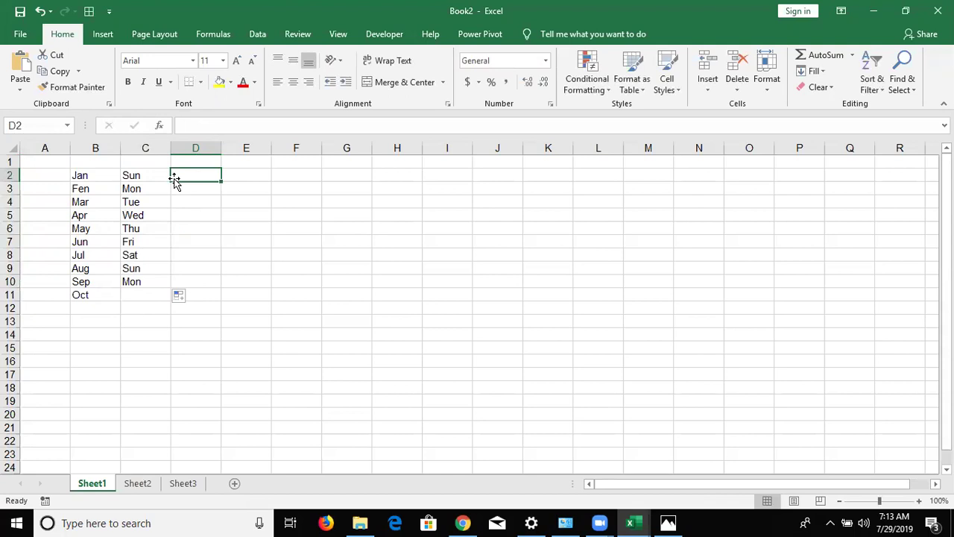
- Type a first name in D2 and auto-fill the name sequence down to D11
{"action": "left_click", "coordinate": [187, 228]}
{"action": "left_click", "coordinate": [185, 176]}
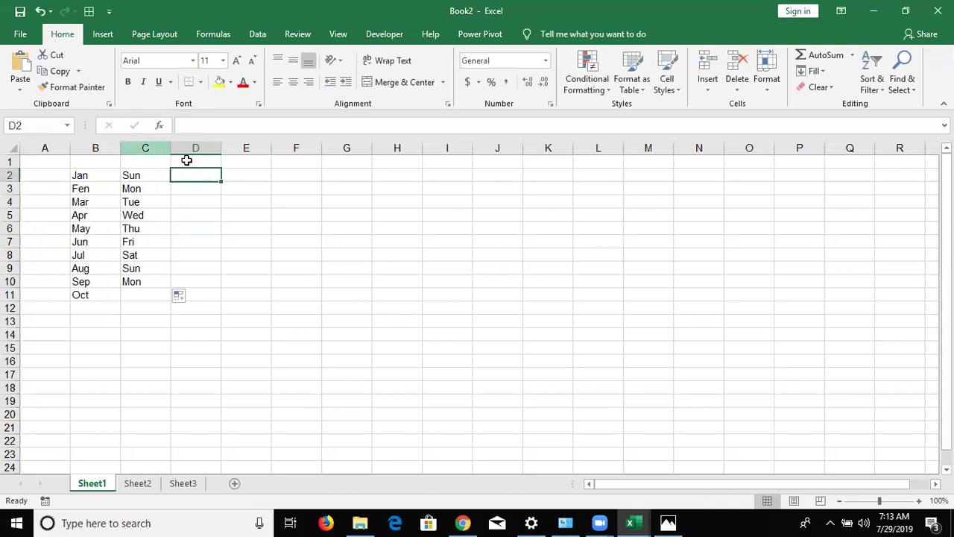
{"action": "type", "text": "p"}
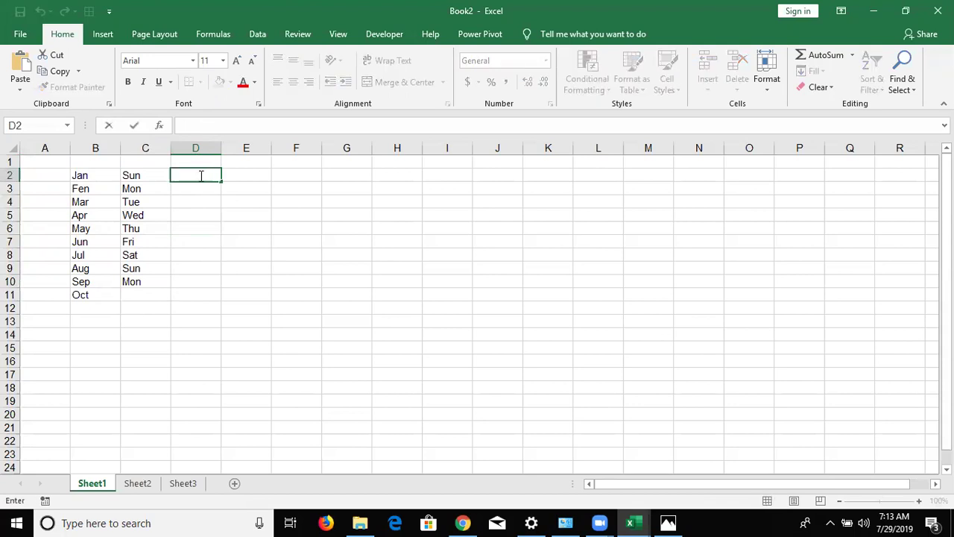
{"action": "type", "text": "uja"}
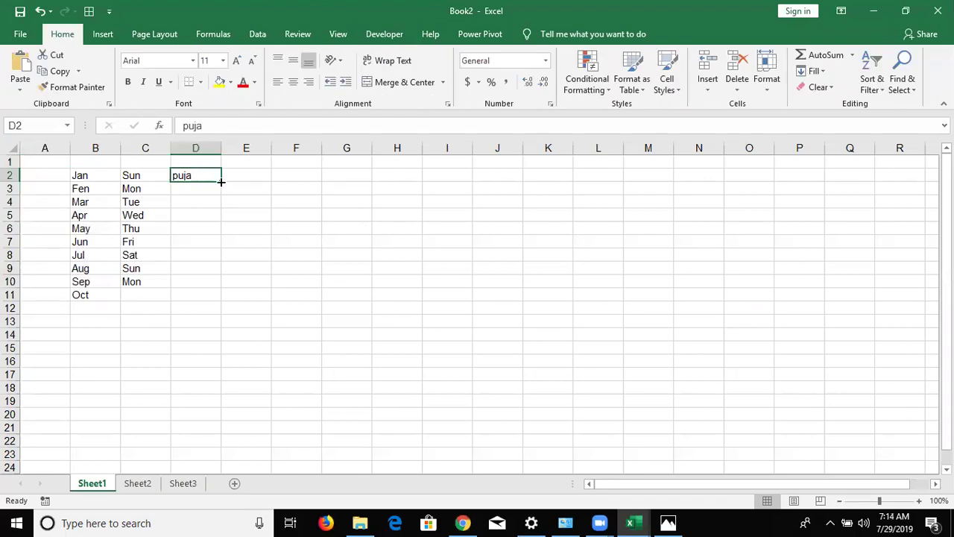
{"action": "double_click", "coordinate": [220, 182]}
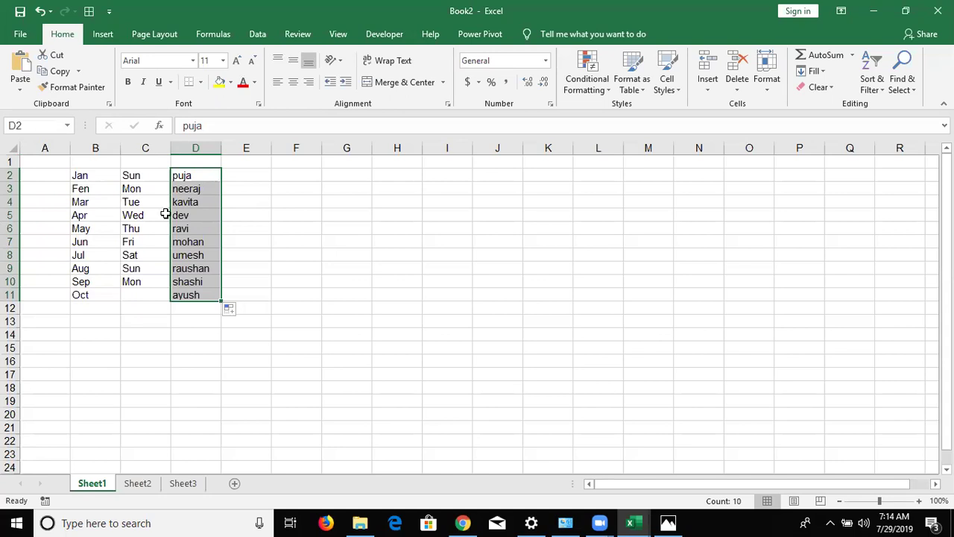
- Bring up Excel Options' Advanced page scrolled to the Edit Custom Lists setting
{"action": "left_click", "coordinate": [23, 41]}
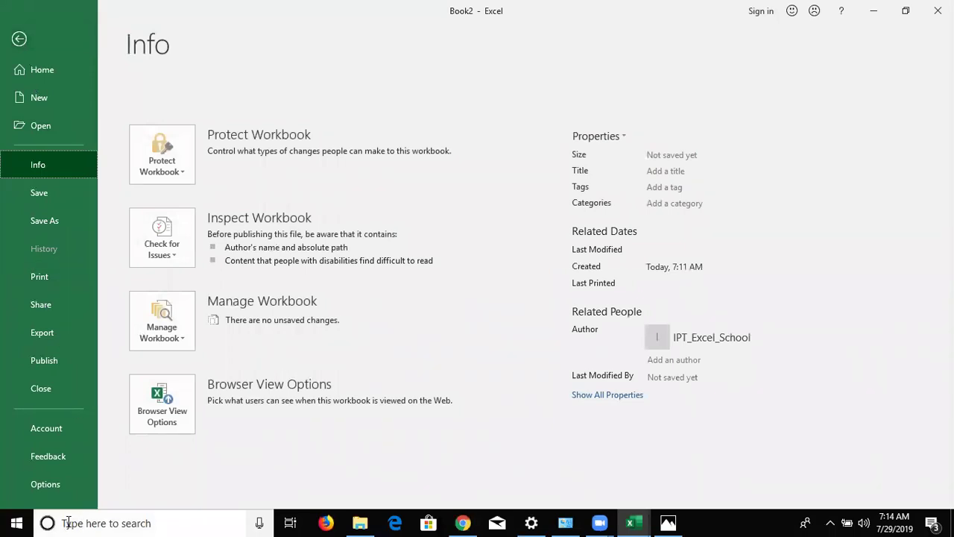
{"action": "left_click", "coordinate": [53, 486]}
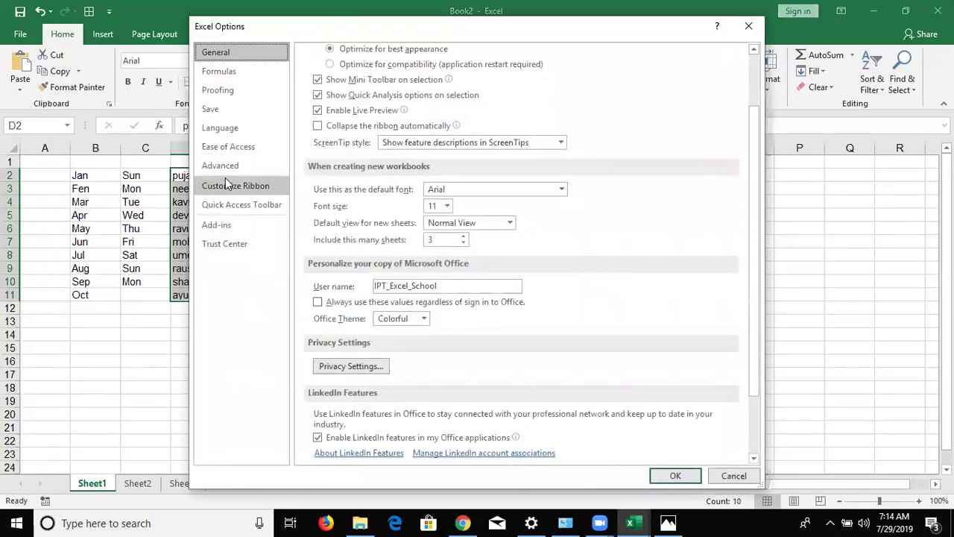
{"action": "left_click", "coordinate": [225, 170]}
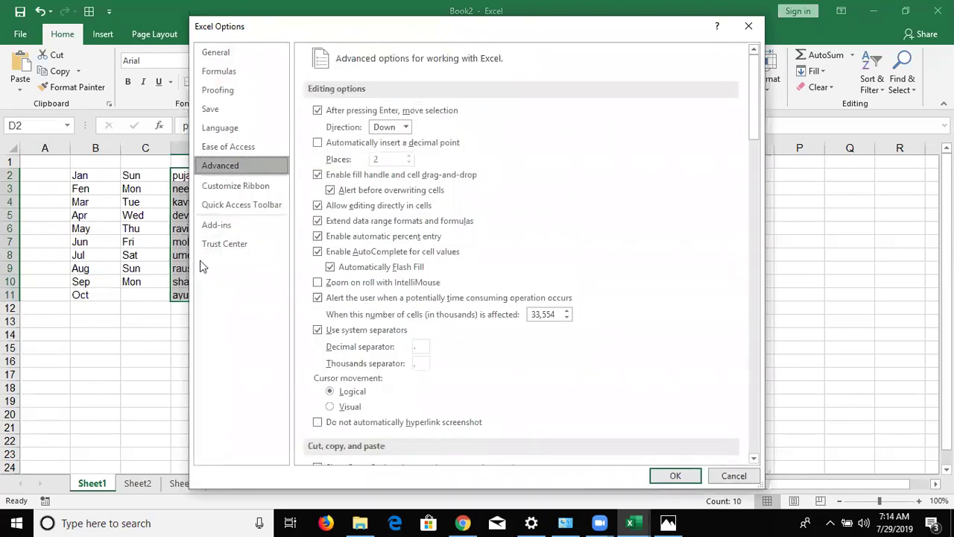
{"action": "scroll", "coordinate": [409, 283], "scroll_direction": "down", "scroll_amount": 3}
{"action": "scroll", "coordinate": [409, 283], "scroll_direction": "down", "scroll_amount": 3}
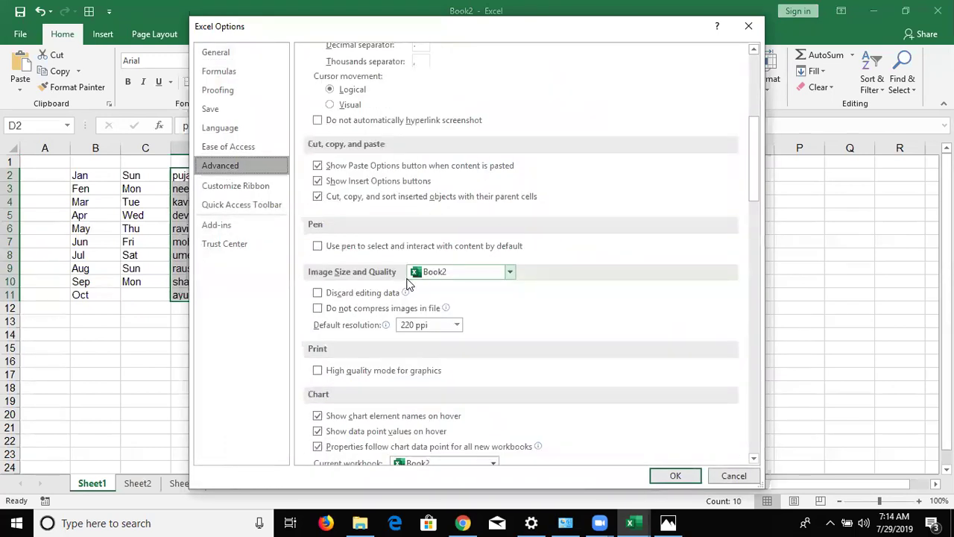
{"action": "scroll", "coordinate": [409, 283], "scroll_direction": "down", "scroll_amount": 2}
{"action": "scroll", "coordinate": [403, 282], "scroll_direction": "down", "scroll_amount": 3}
{"action": "scroll", "coordinate": [390, 279], "scroll_direction": "down", "scroll_amount": 2}
{"action": "scroll", "coordinate": [388, 284], "scroll_direction": "down", "scroll_amount": 3}
{"action": "scroll", "coordinate": [376, 286], "scroll_direction": "down", "scroll_amount": 5}
{"action": "scroll", "coordinate": [369, 276], "scroll_direction": "down", "scroll_amount": 4}
{"action": "scroll", "coordinate": [395, 291], "scroll_direction": "down", "scroll_amount": 3}
{"action": "scroll", "coordinate": [425, 305], "scroll_direction": "down", "scroll_amount": 3}
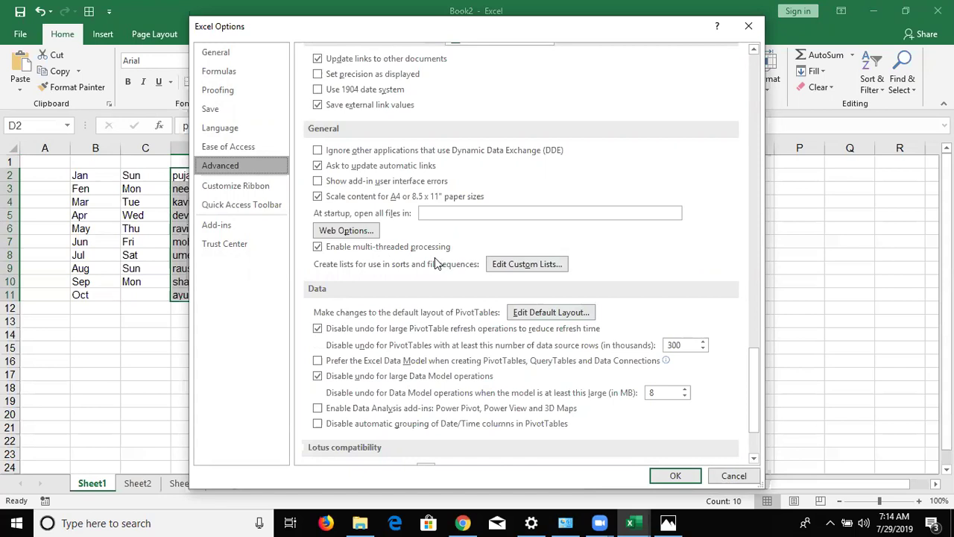
- In Custom Lists, review the city, Apr-month and department lists, then start a NEW LIST
{"action": "left_click", "coordinate": [501, 264]}
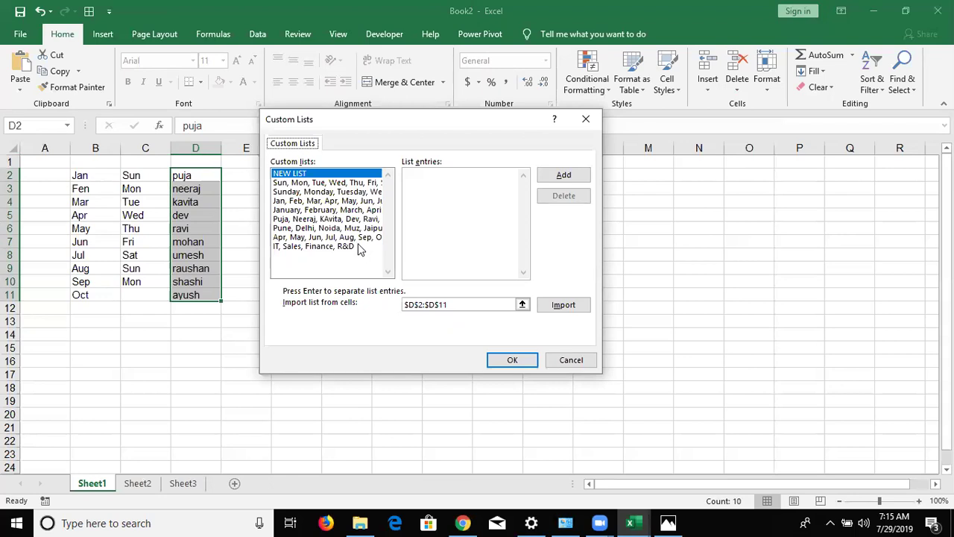
{"action": "left_click", "coordinate": [334, 228]}
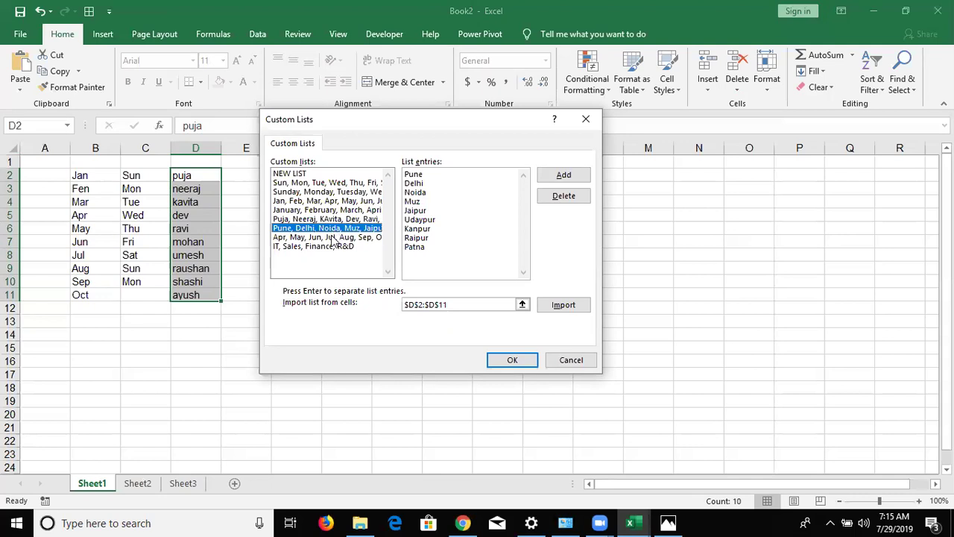
{"action": "left_click", "coordinate": [333, 238]}
{"action": "left_click", "coordinate": [333, 247]}
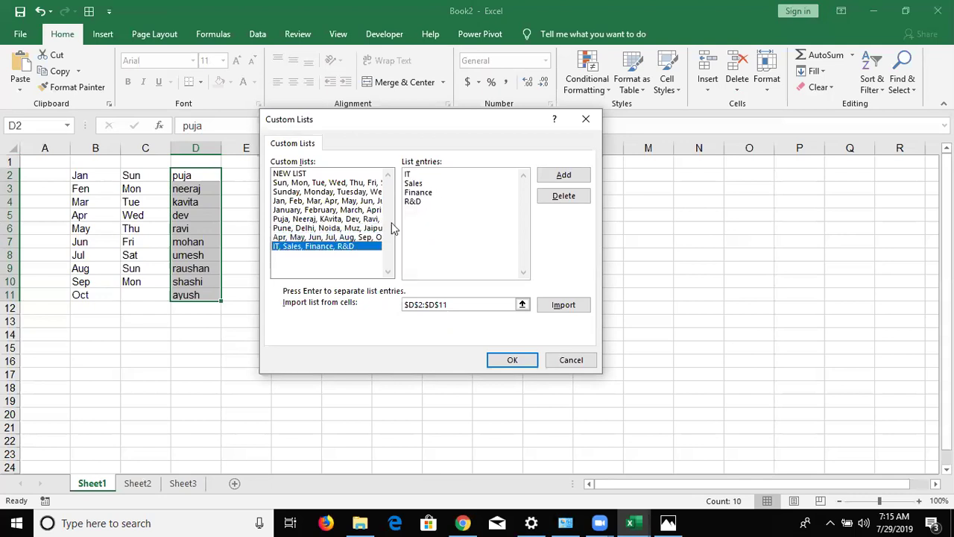
{"action": "left_click", "coordinate": [335, 175]}
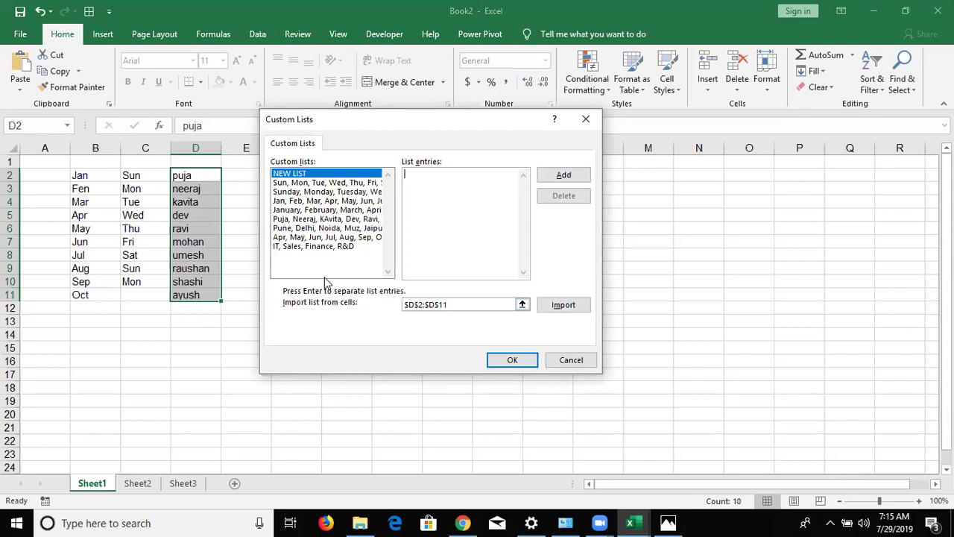
- Select the Apr-to-Mar month list to view its entries
{"action": "left_click", "coordinate": [315, 237]}
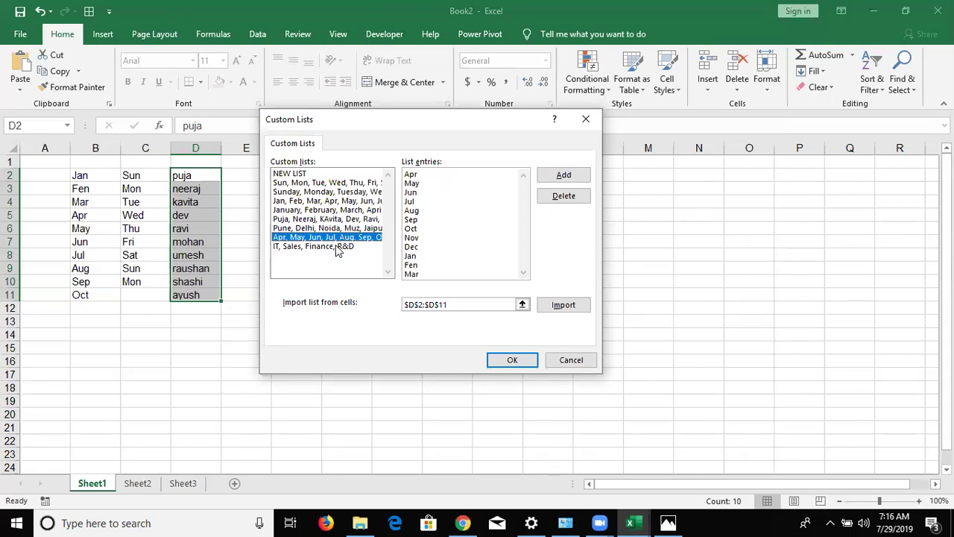
{"action": "key", "text": "Return"}
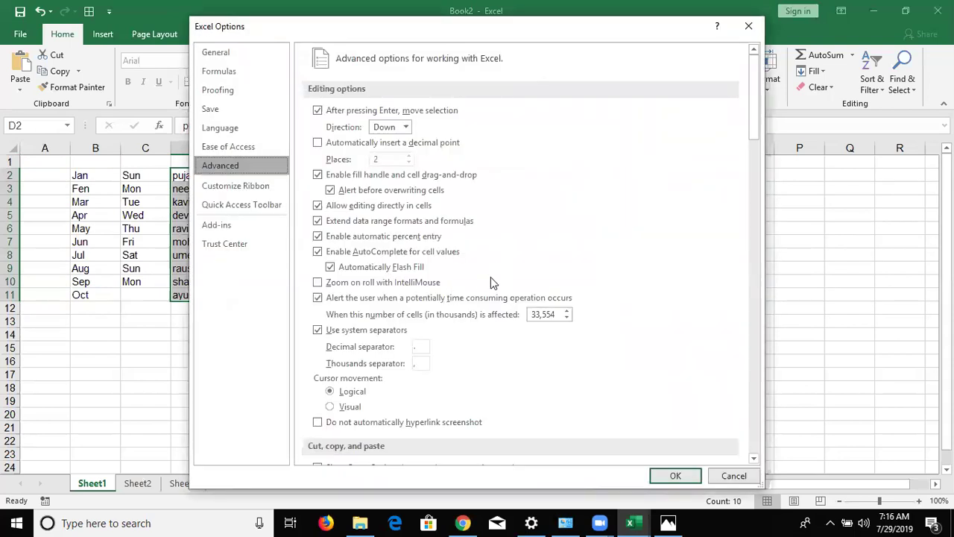
{"action": "scroll", "coordinate": [465, 283], "scroll_direction": "down", "scroll_amount": 3}
{"action": "scroll", "coordinate": [566, 275], "scroll_direction": "down", "scroll_amount": 5}
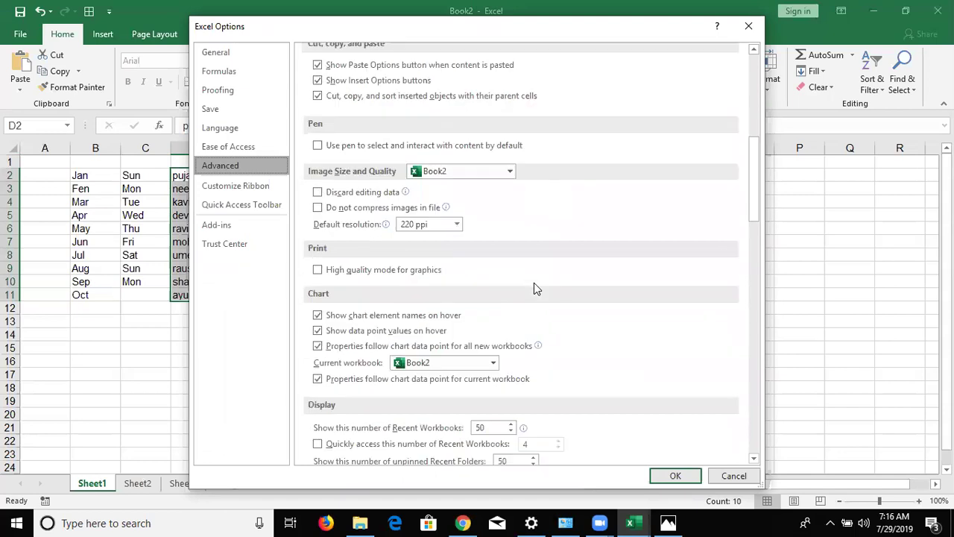
{"action": "scroll", "coordinate": [534, 282], "scroll_direction": "down", "scroll_amount": 4}
{"action": "scroll", "coordinate": [324, 200], "scroll_direction": "down", "scroll_amount": 4}
{"action": "scroll", "coordinate": [325, 200], "scroll_direction": "down", "scroll_amount": 2}
{"action": "scroll", "coordinate": [325, 201], "scroll_direction": "up", "scroll_amount": 5}
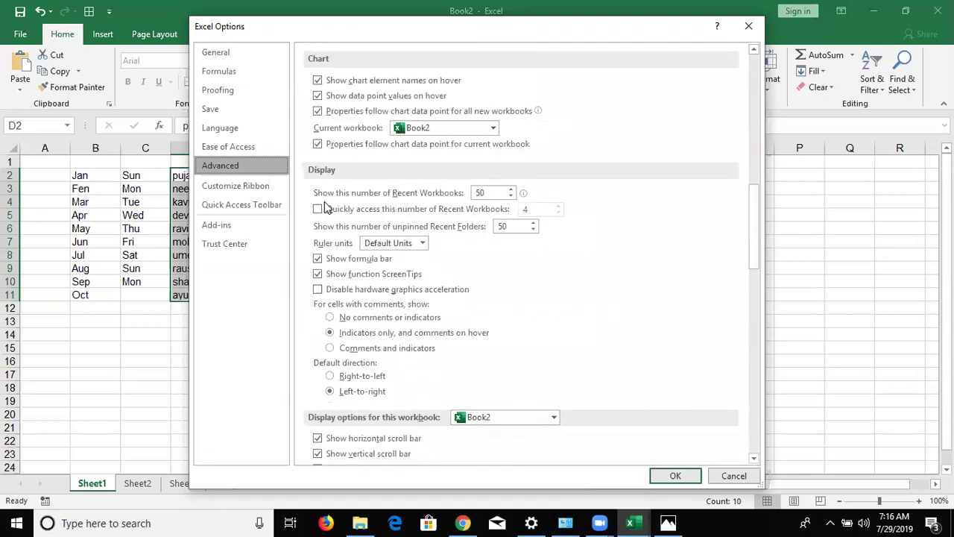
{"action": "scroll", "coordinate": [325, 207], "scroll_direction": "up", "scroll_amount": 5}
{"action": "scroll", "coordinate": [324, 207], "scroll_direction": "up", "scroll_amount": 5}
{"action": "scroll", "coordinate": [325, 207], "scroll_direction": "up", "scroll_amount": 5}
{"action": "scroll", "coordinate": [400, 203], "scroll_direction": "down", "scroll_amount": 2}
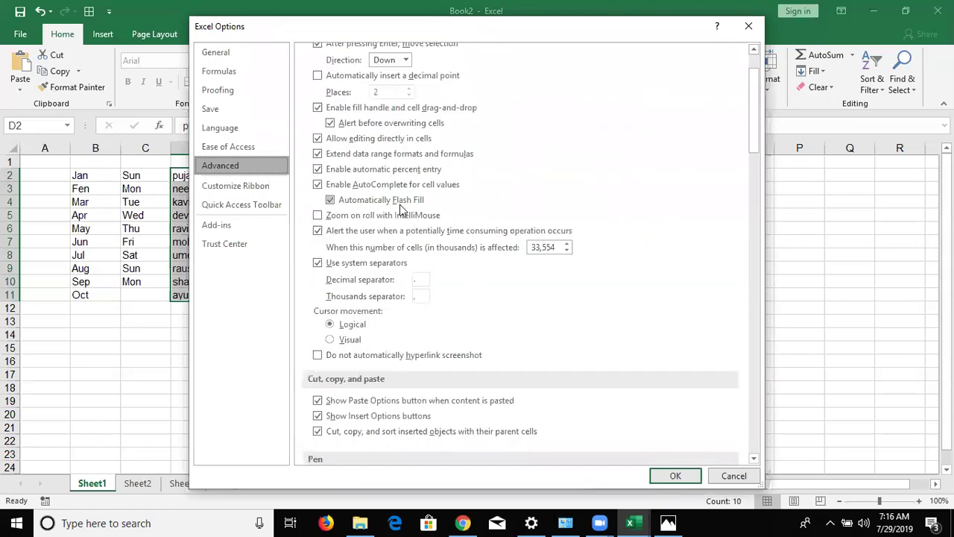
{"action": "scroll", "coordinate": [398, 210], "scroll_direction": "down", "scroll_amount": 2}
{"action": "scroll", "coordinate": [398, 213], "scroll_direction": "down", "scroll_amount": 3}
{"action": "scroll", "coordinate": [384, 224], "scroll_direction": "down", "scroll_amount": 3}
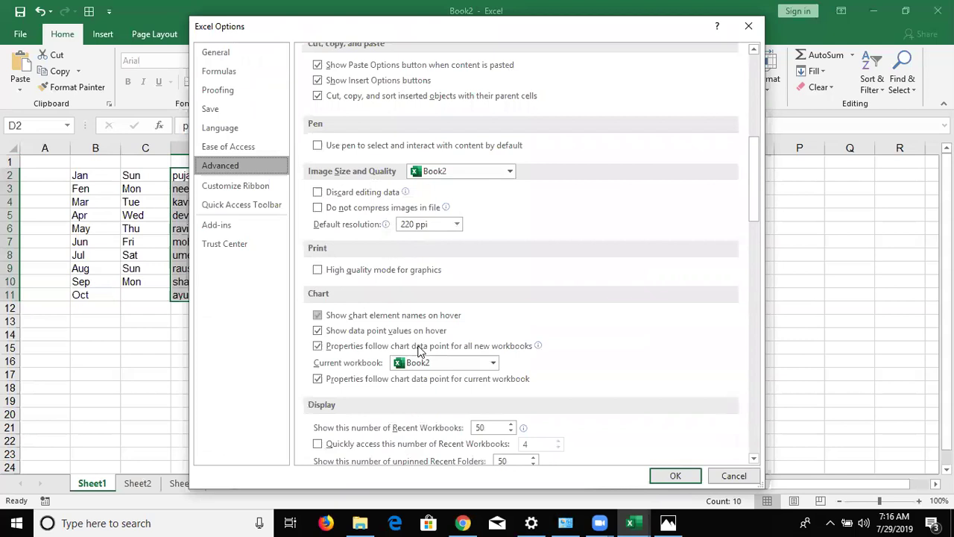
{"action": "scroll", "coordinate": [418, 354], "scroll_direction": "down", "scroll_amount": 3}
{"action": "scroll", "coordinate": [416, 353], "scroll_direction": "down", "scroll_amount": 3}
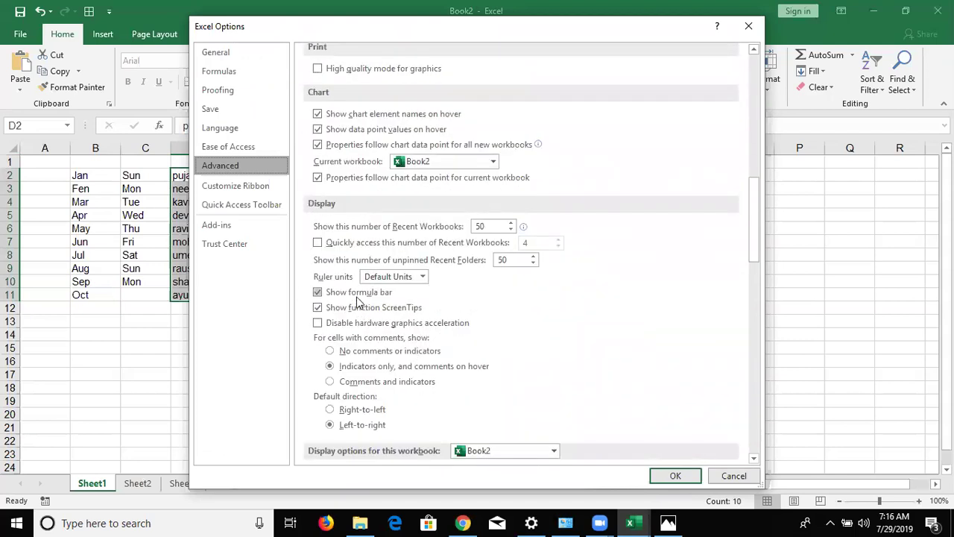
{"action": "left_click_drag", "start_coordinate": [446, 36], "coordinate": [626, 33]}
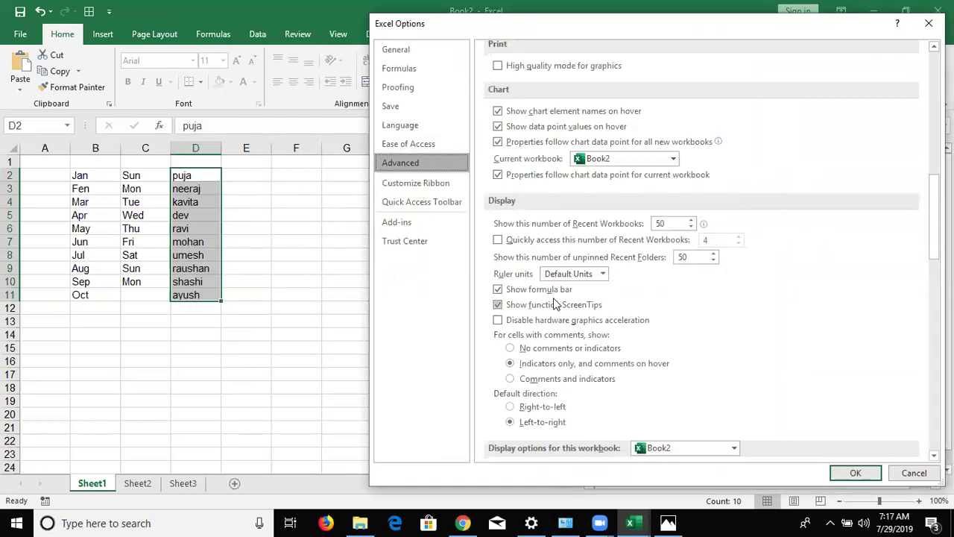
{"action": "scroll", "coordinate": [566, 394], "scroll_direction": "down", "scroll_amount": 2}
{"action": "scroll", "coordinate": [566, 395], "scroll_direction": "down", "scroll_amount": 1}
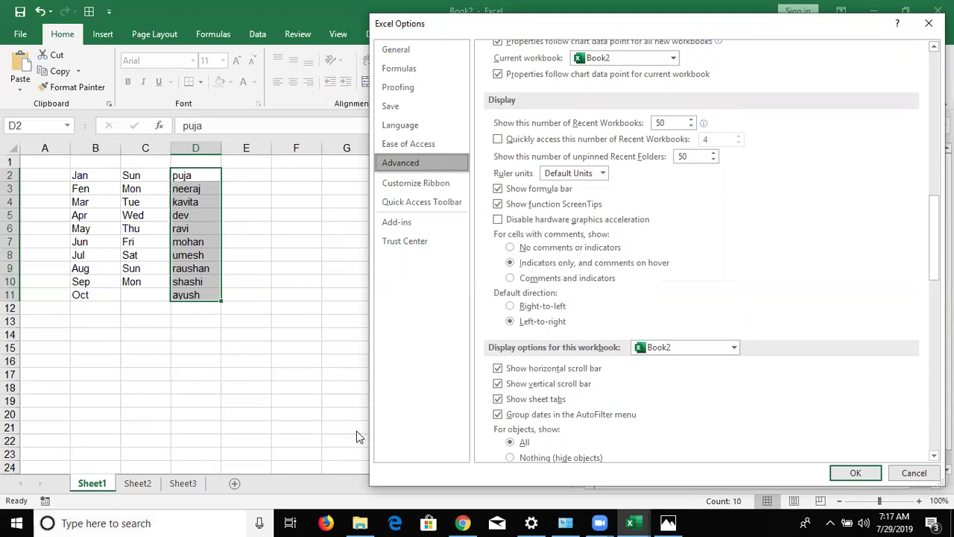
{"action": "scroll", "coordinate": [534, 394], "scroll_direction": "down", "scroll_amount": 1}
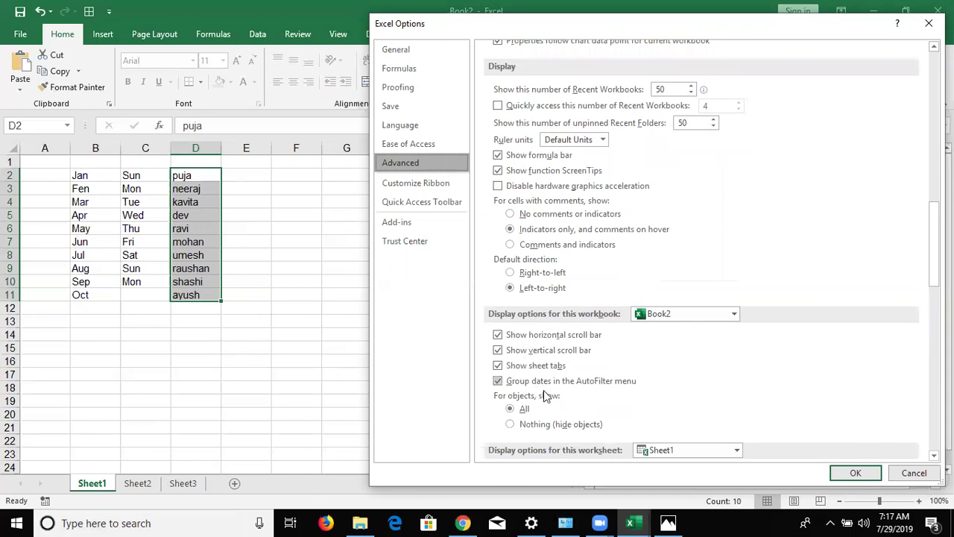
{"action": "scroll", "coordinate": [545, 347], "scroll_direction": "down", "scroll_amount": 2}
{"action": "scroll", "coordinate": [544, 346], "scroll_direction": "down", "scroll_amount": 1}
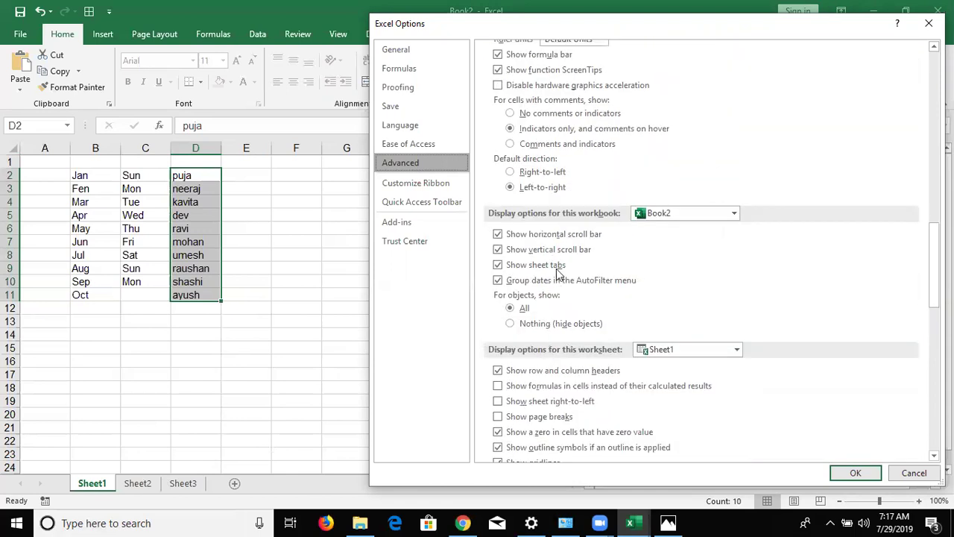
{"action": "scroll", "coordinate": [593, 373], "scroll_direction": "down", "scroll_amount": 2}
{"action": "scroll", "coordinate": [593, 381], "scroll_direction": "down", "scroll_amount": 1}
{"action": "scroll", "coordinate": [594, 382], "scroll_direction": "down", "scroll_amount": 2}
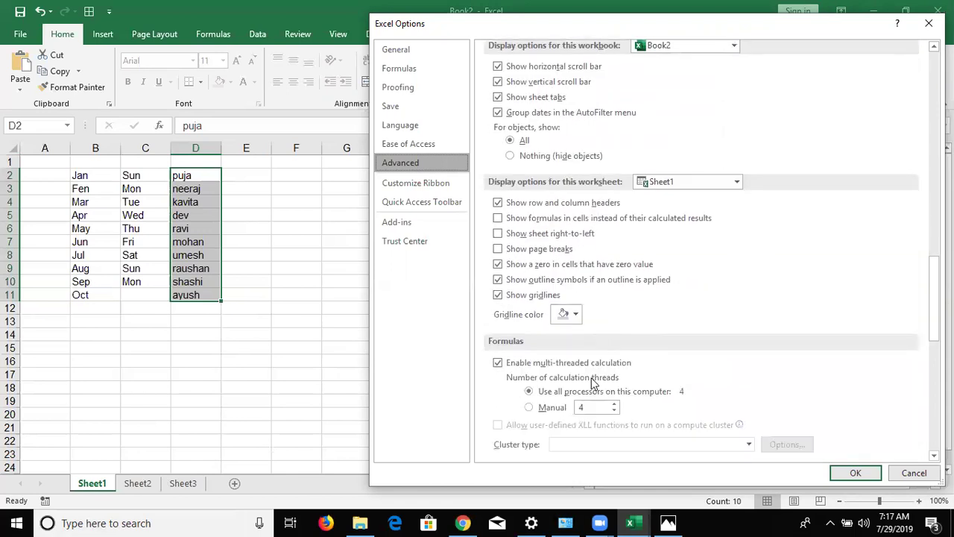
{"action": "scroll", "coordinate": [594, 382], "scroll_direction": "down", "scroll_amount": 3}
{"action": "scroll", "coordinate": [594, 381], "scroll_direction": "down", "scroll_amount": 3}
{"action": "scroll", "coordinate": [594, 382], "scroll_direction": "down", "scroll_amount": 2}
{"action": "scroll", "coordinate": [595, 381], "scroll_direction": "down", "scroll_amount": 1}
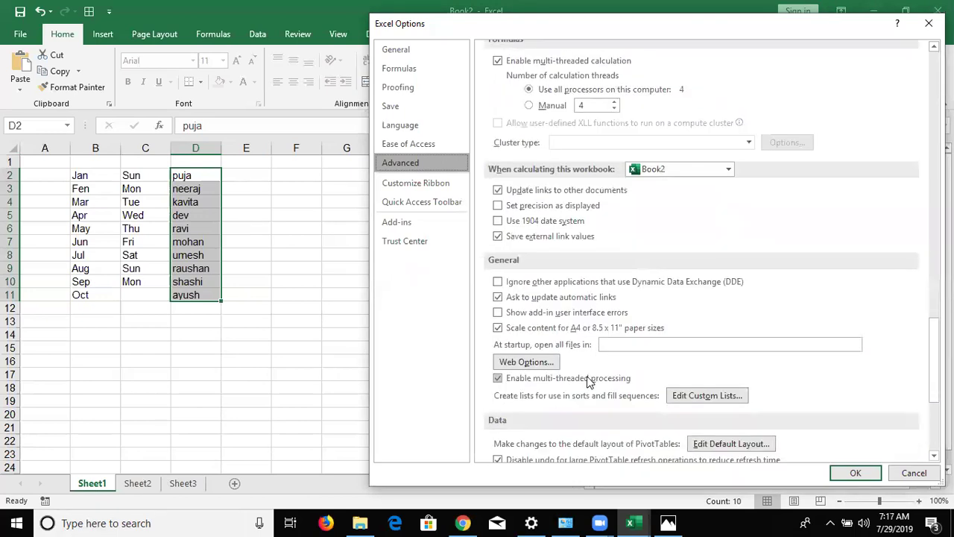
{"action": "scroll", "coordinate": [586, 382], "scroll_direction": "down", "scroll_amount": 4}
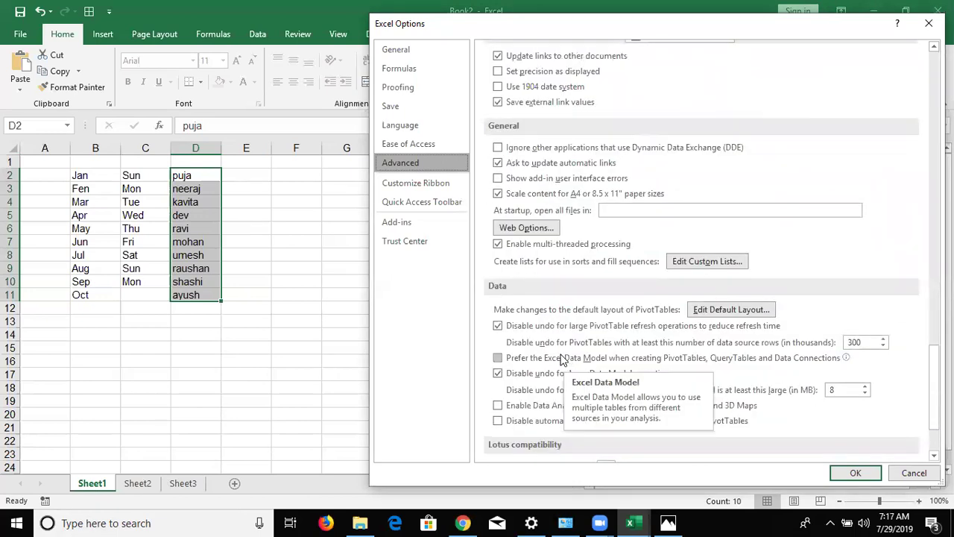
{"action": "scroll", "coordinate": [560, 357], "scroll_direction": "down", "scroll_amount": 3}
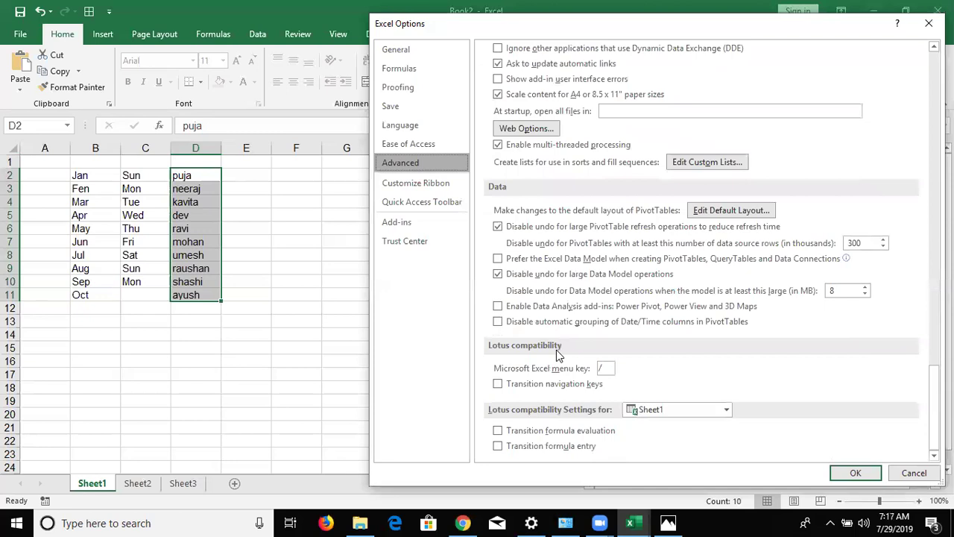
{"action": "scroll", "coordinate": [556, 349], "scroll_direction": "up", "scroll_amount": 1}
{"action": "scroll", "coordinate": [500, 356], "scroll_direction": "up", "scroll_amount": 4}
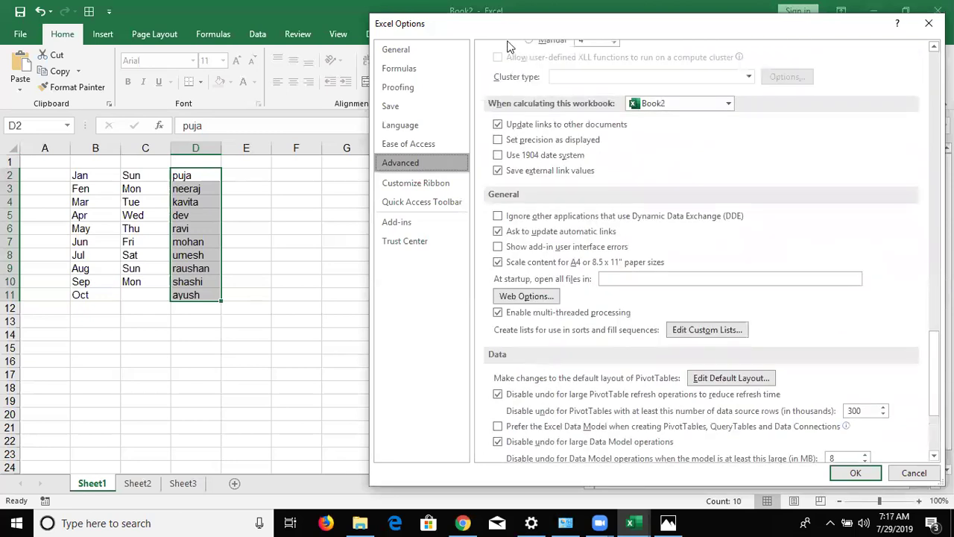
- On Customize Ribbon, collapse Home, toggle Review off and back on, and select Home
{"action": "left_click_drag", "start_coordinate": [499, 24], "coordinate": [390, 31]}
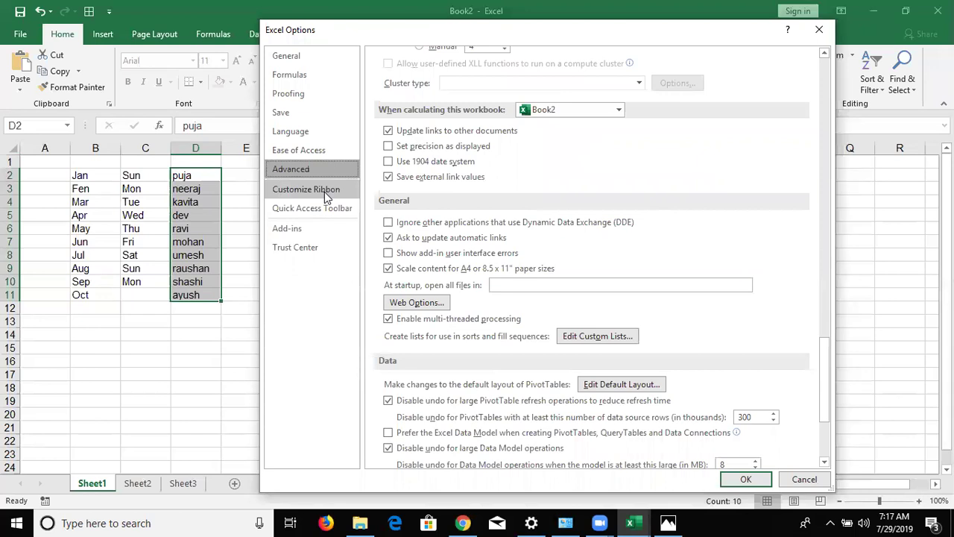
{"action": "left_click", "coordinate": [325, 192]}
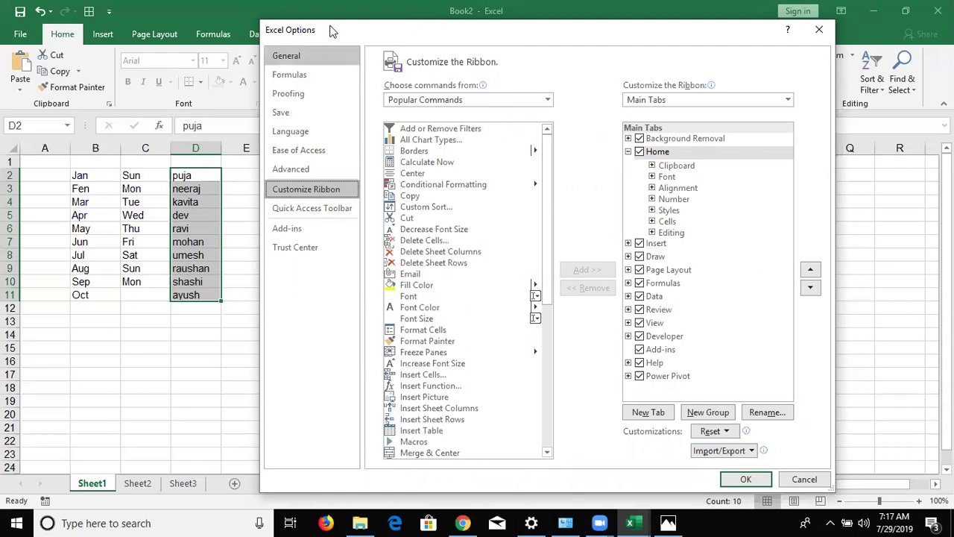
{"action": "left_click_drag", "start_coordinate": [332, 30], "coordinate": [303, 15]}
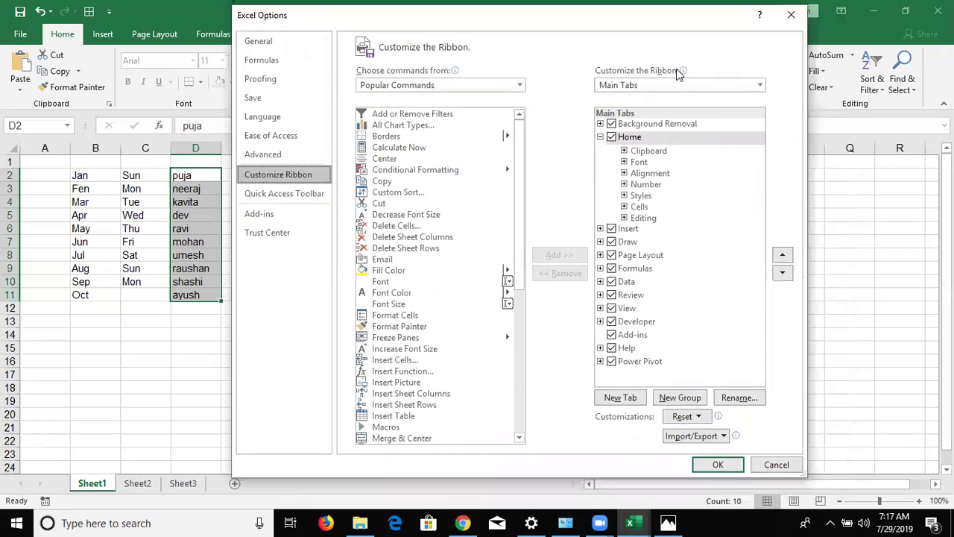
{"action": "left_click", "coordinate": [600, 138]}
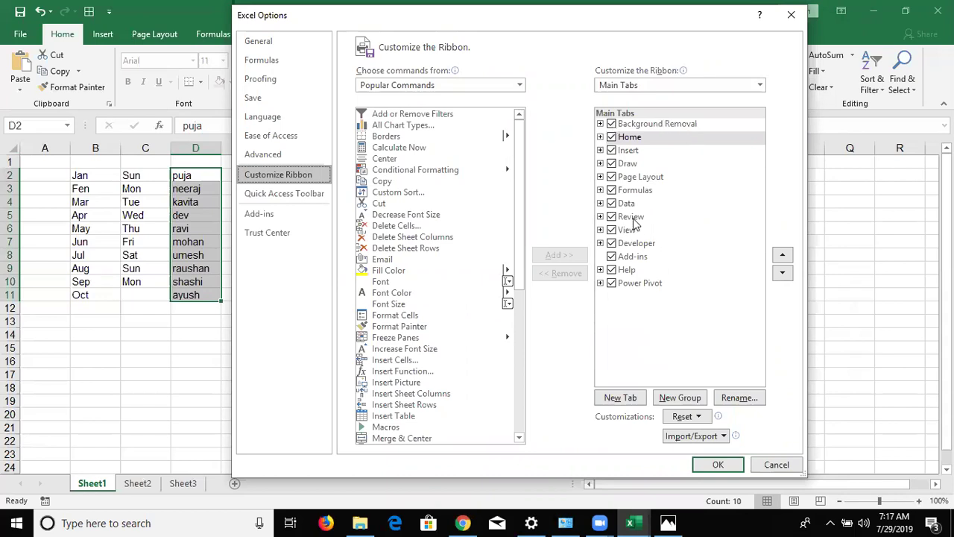
{"action": "left_click", "coordinate": [611, 217]}
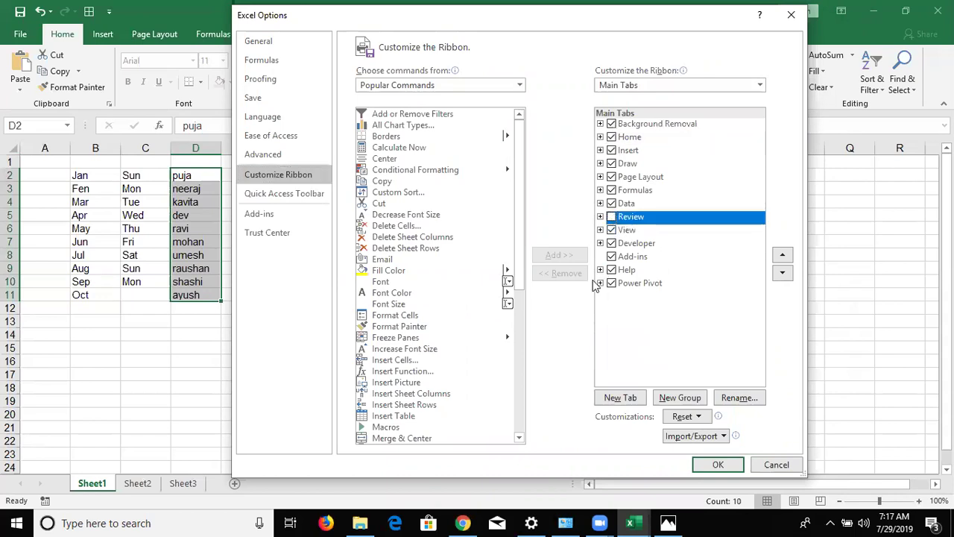
{"action": "left_click", "coordinate": [611, 216]}
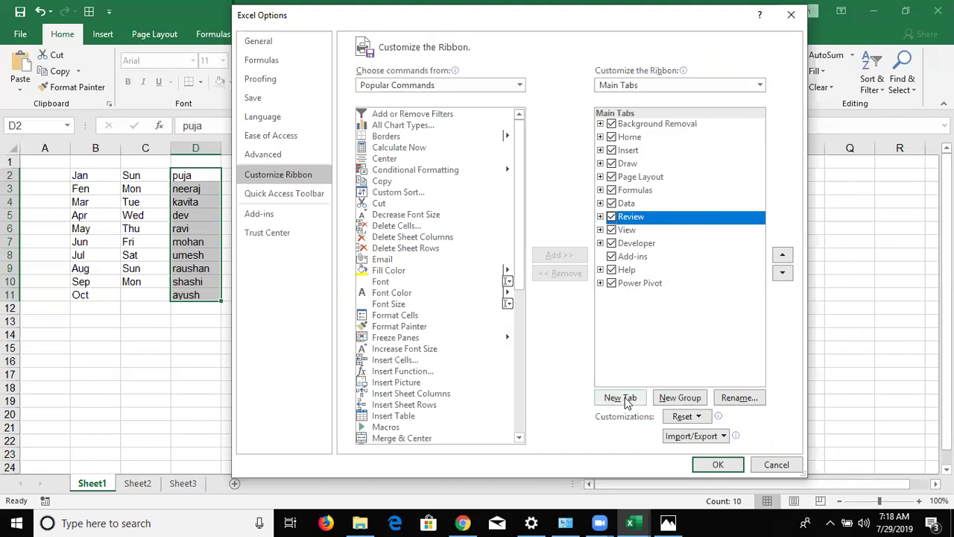
{"action": "left_click", "coordinate": [626, 138]}
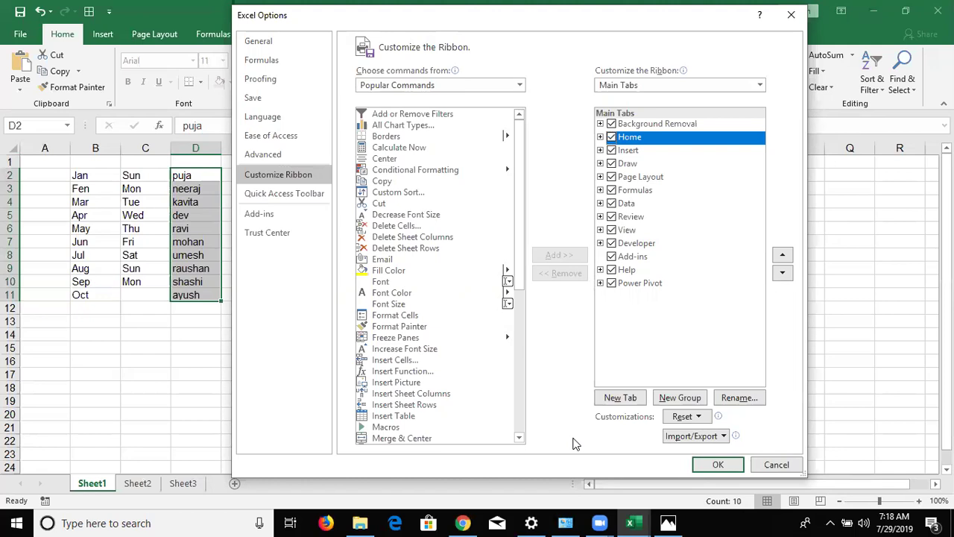
- Create a custom New Tab and pick Copy, dismissing the custom-group warning
{"action": "left_click", "coordinate": [620, 404]}
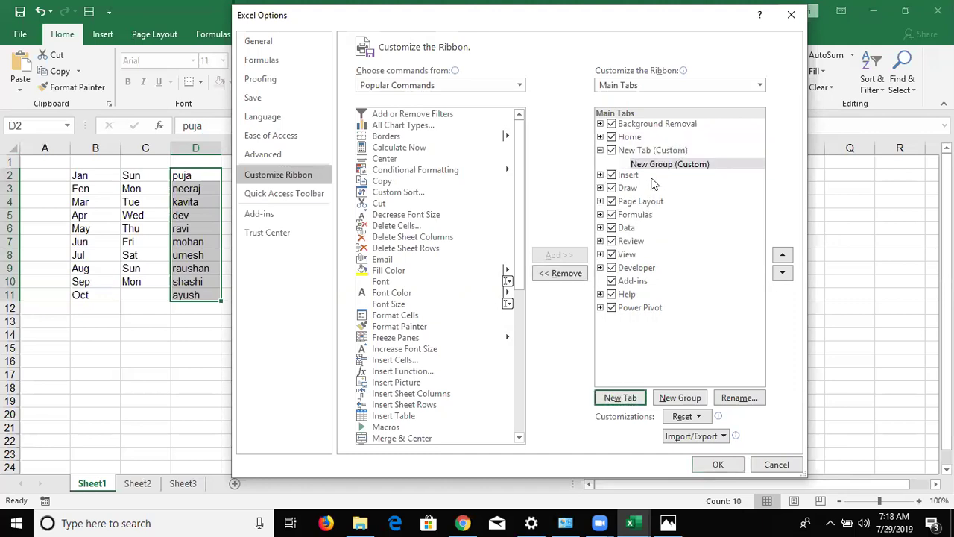
{"action": "left_click", "coordinate": [654, 151]}
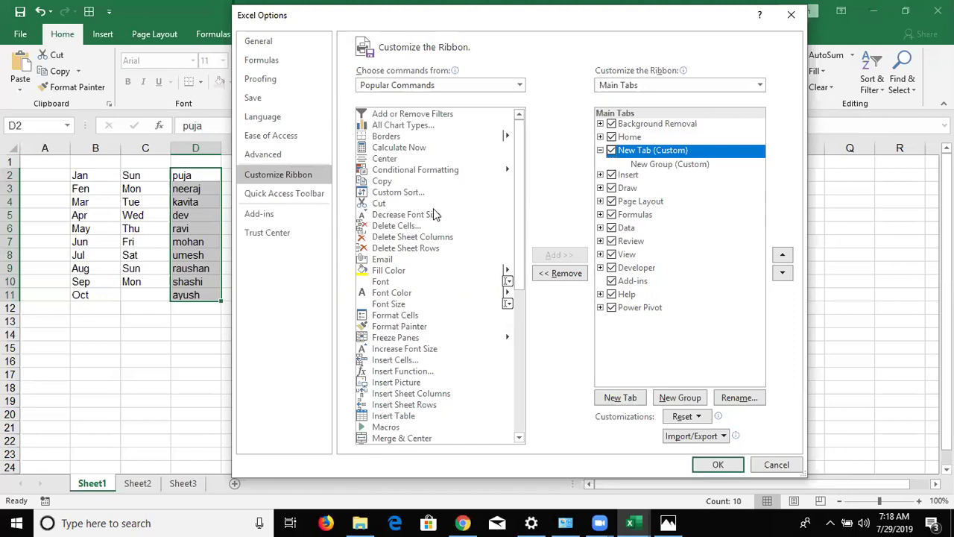
{"action": "left_click", "coordinate": [630, 173]}
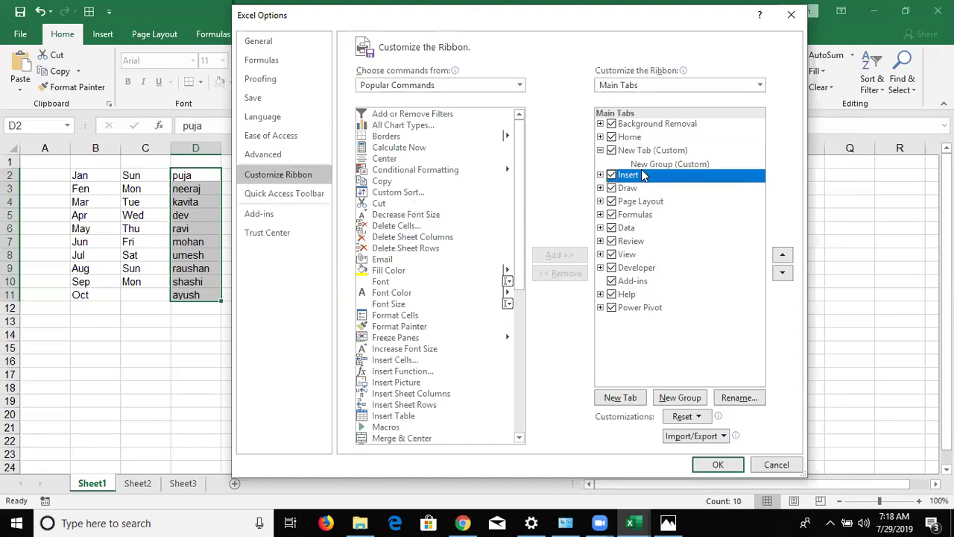
{"action": "left_click", "coordinate": [393, 203]}
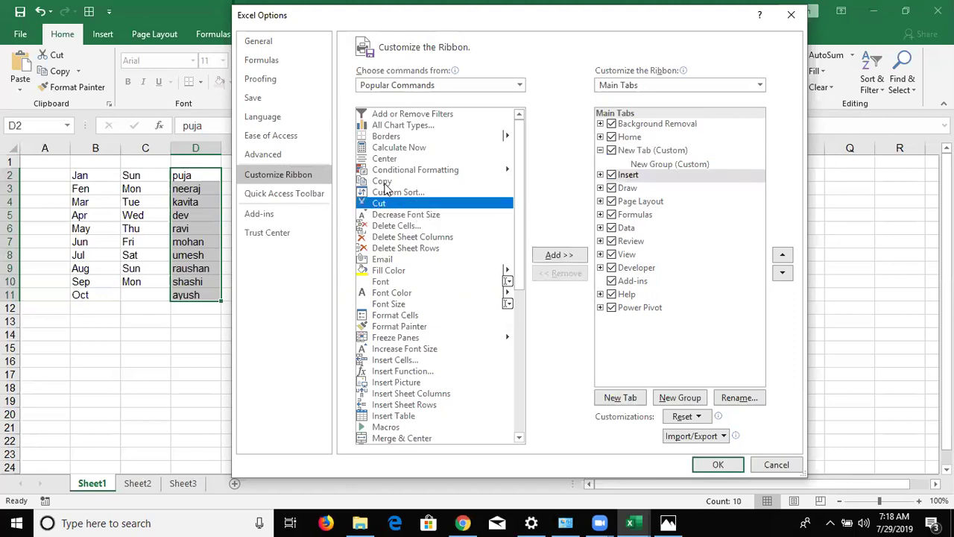
{"action": "left_click", "coordinate": [385, 183]}
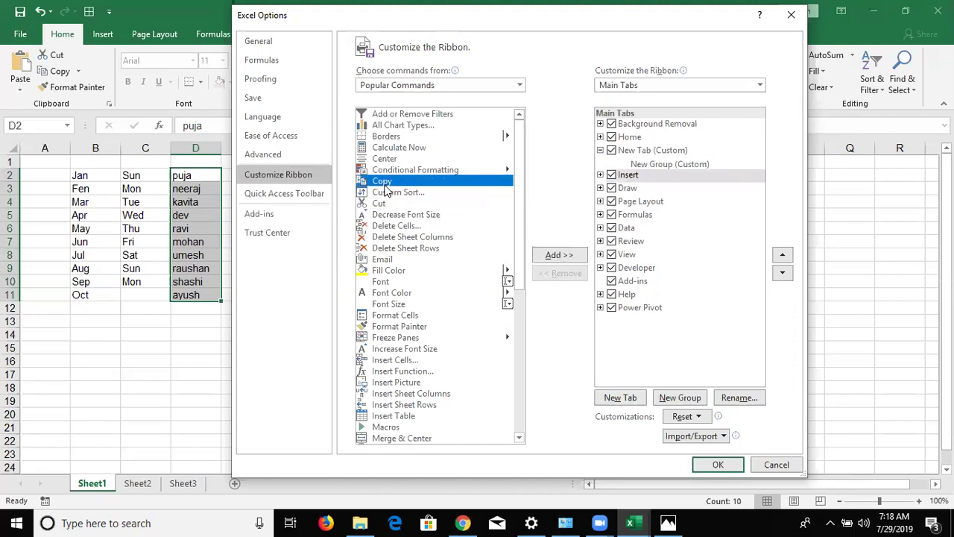
{"action": "left_click", "coordinate": [574, 257]}
{"action": "left_click", "coordinate": [483, 299]}
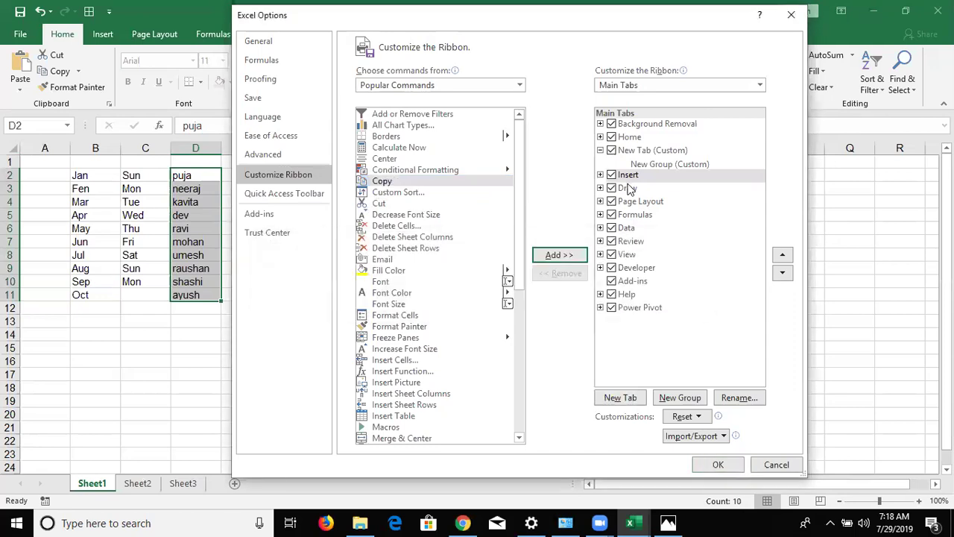
- Add Copy, Custom Sort, Delete Cells and Fill Color to New Group, then show New Tab
{"action": "left_click", "coordinate": [648, 164]}
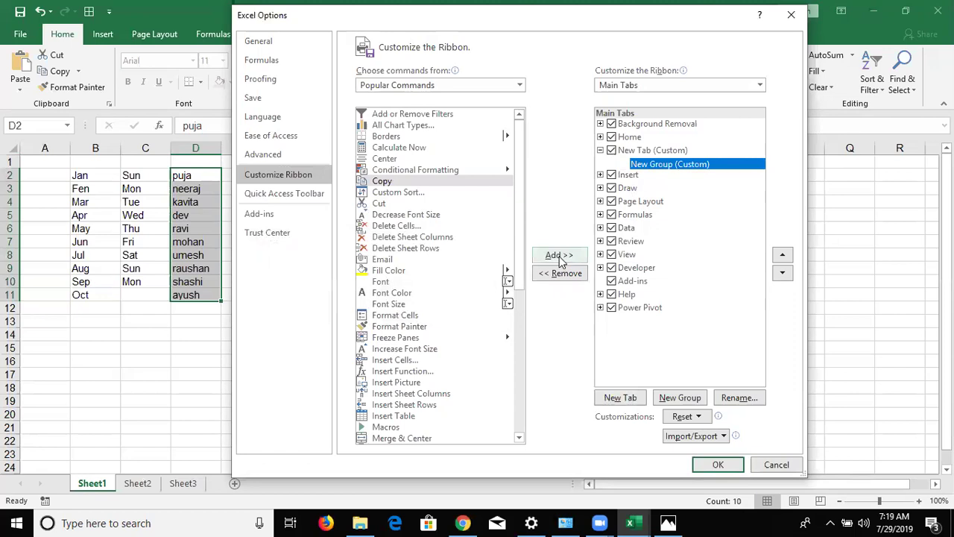
{"action": "left_click", "coordinate": [559, 255]}
{"action": "left_click", "coordinate": [559, 255]}
{"action": "left_click", "coordinate": [426, 234]}
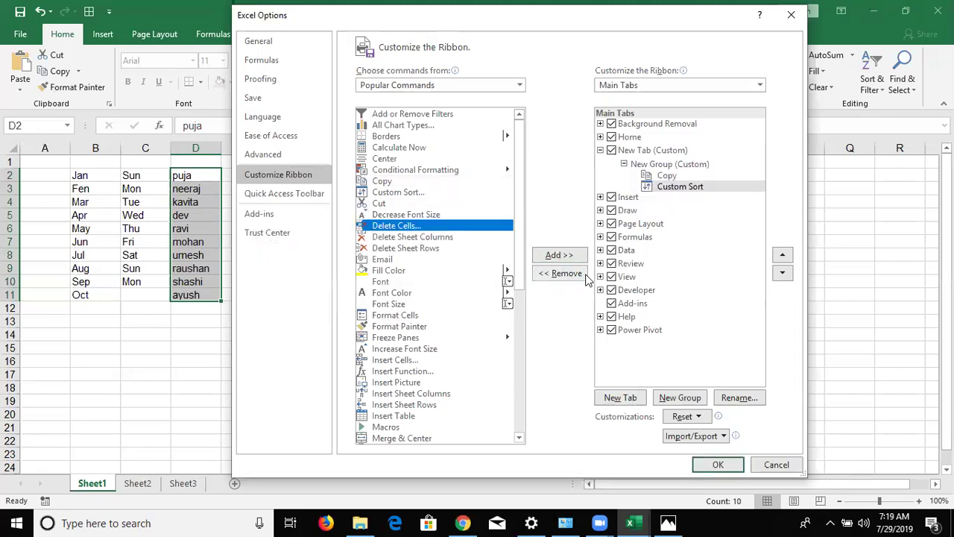
{"action": "left_click", "coordinate": [559, 255]}
{"action": "left_click", "coordinate": [410, 271]}
{"action": "left_click", "coordinate": [560, 255]}
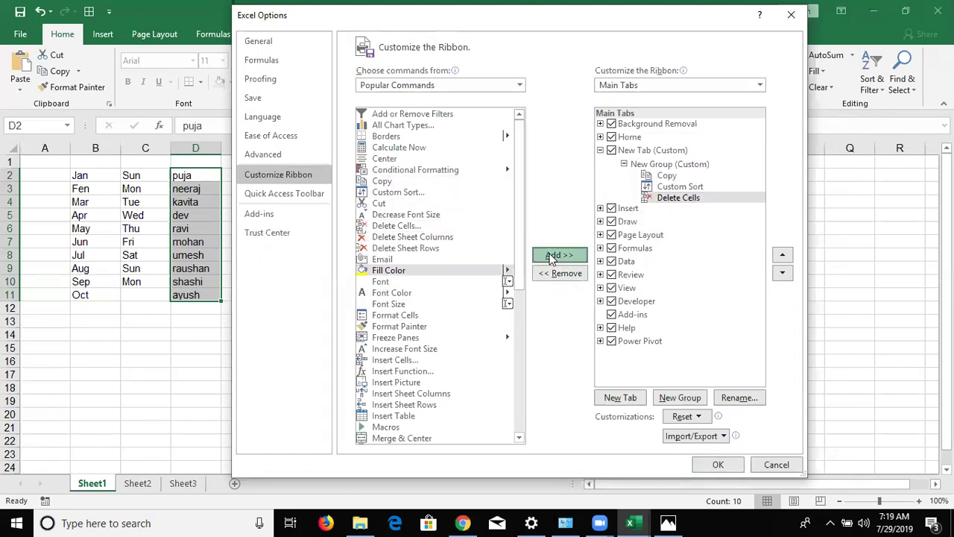
{"action": "left_click", "coordinate": [716, 464]}
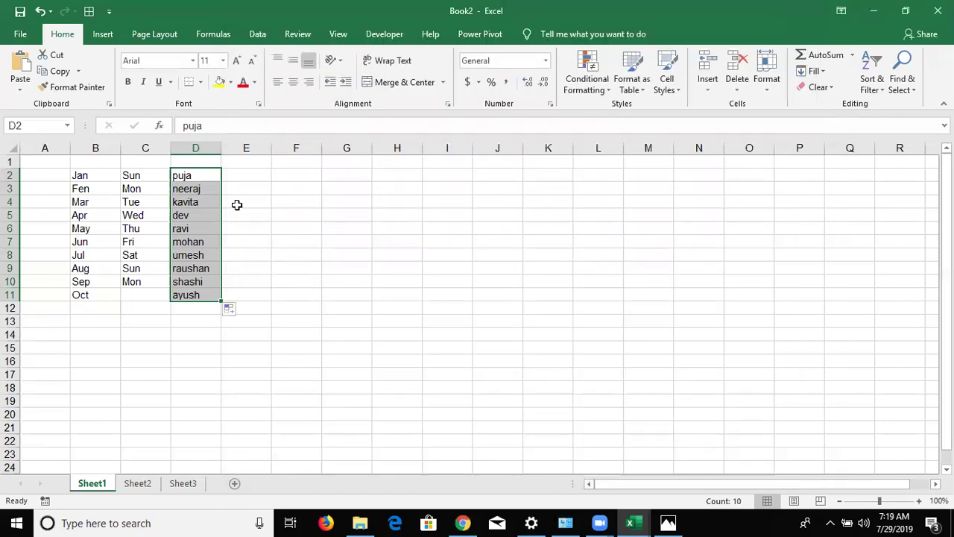
{"action": "left_click", "coordinate": [112, 35]}
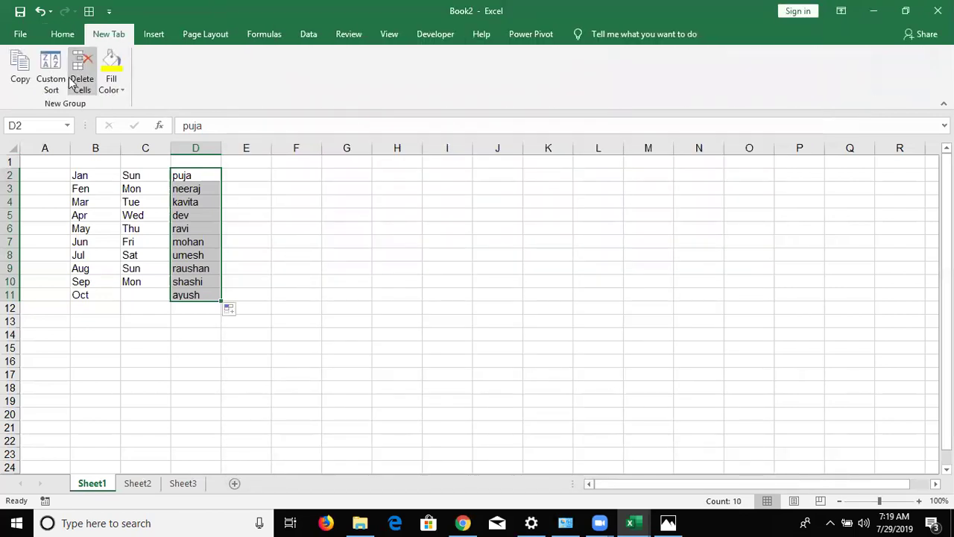
- Return to Customize Ribbon in Excel Options and remove the custom New Tab
{"action": "left_click", "coordinate": [20, 34]}
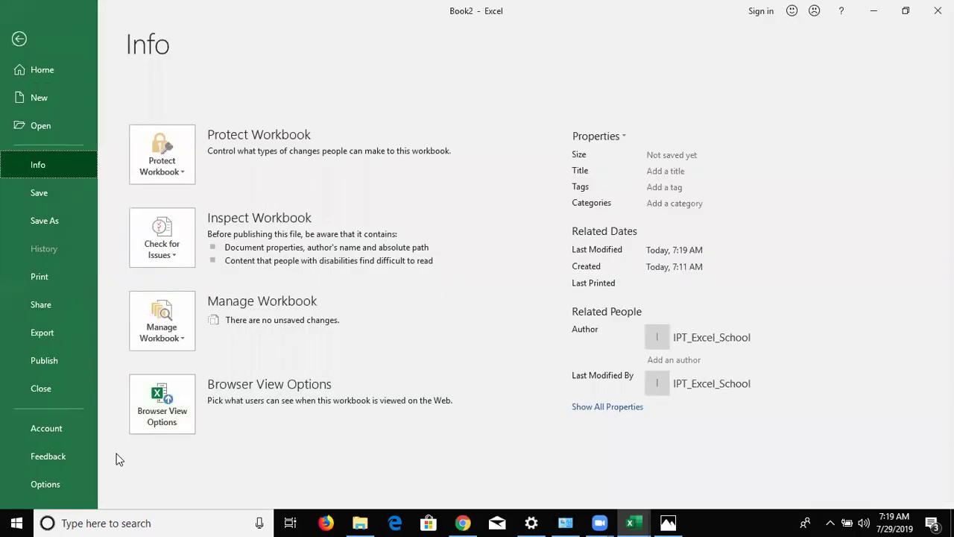
{"action": "left_click", "coordinate": [46, 484]}
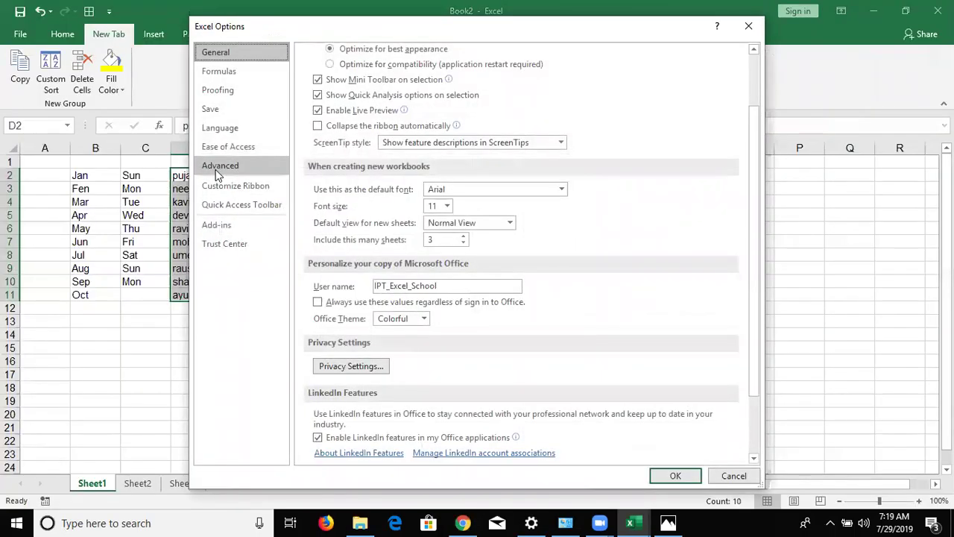
{"action": "left_click", "coordinate": [218, 167]}
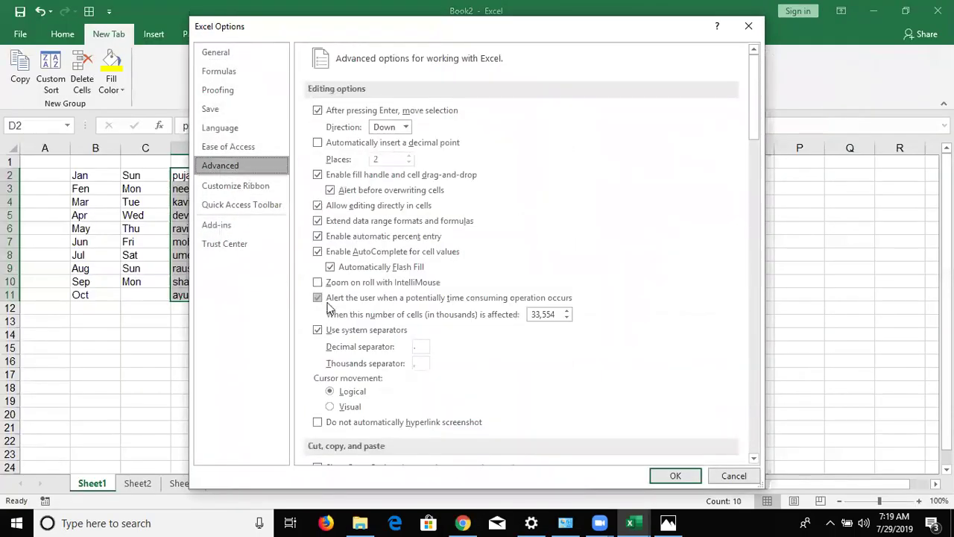
{"action": "left_click", "coordinate": [233, 189]}
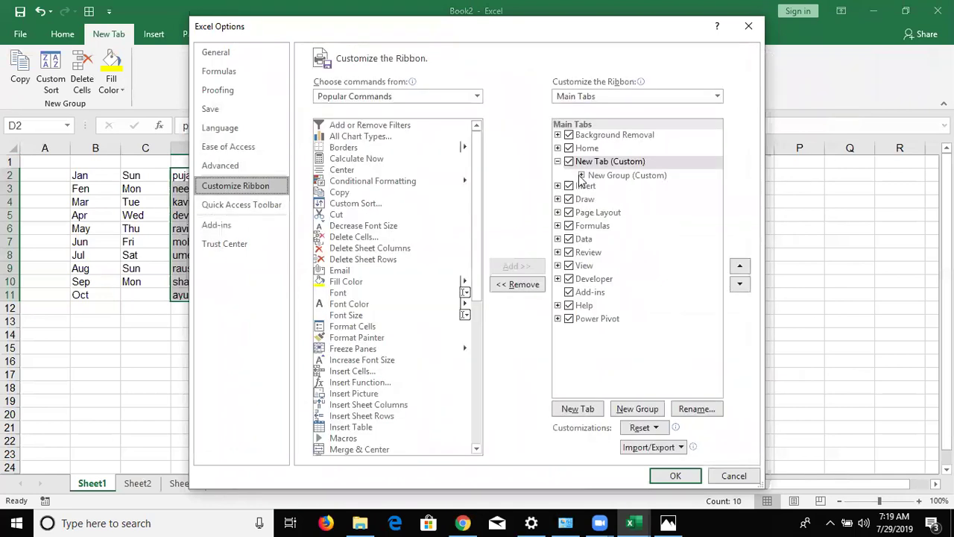
{"action": "left_click", "coordinate": [518, 286]}
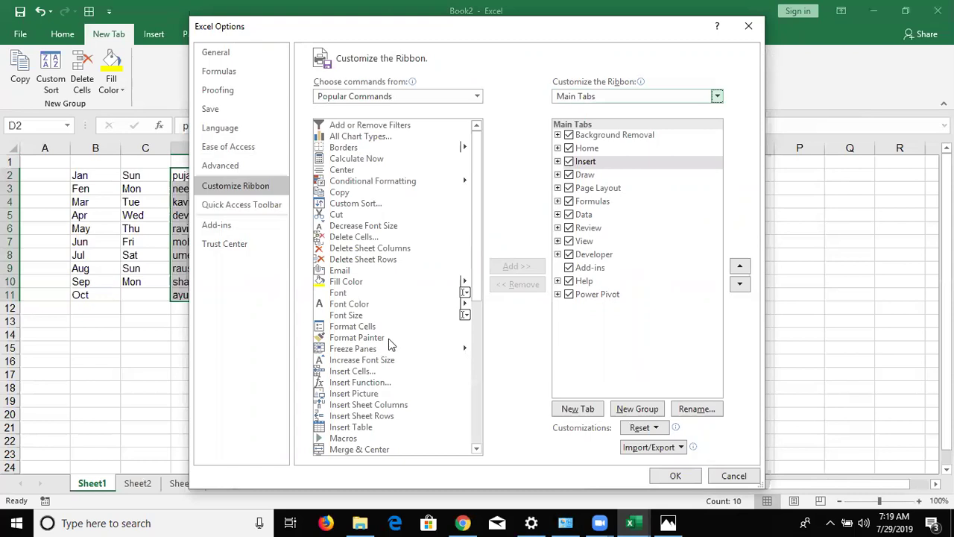
{"action": "left_click", "coordinate": [410, 100]}
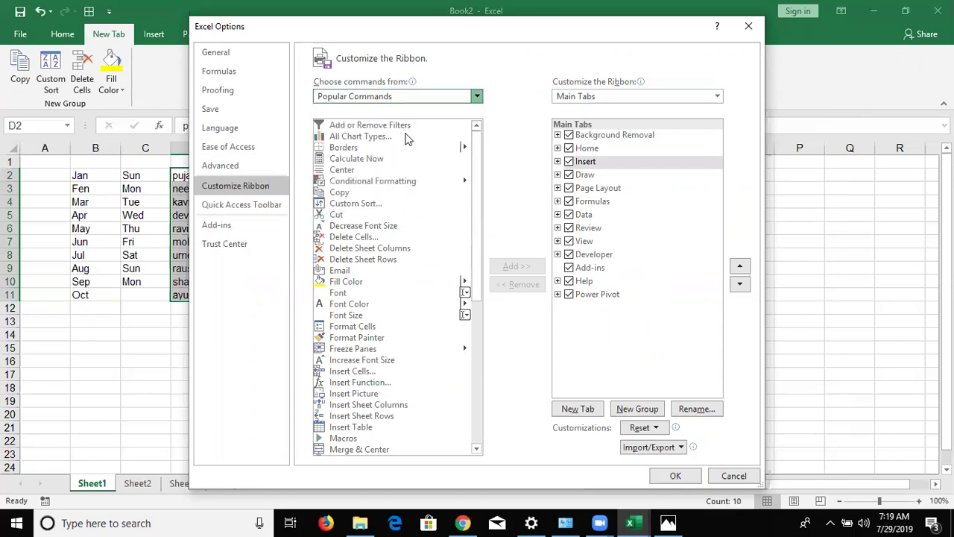
- Switch the command source to Commands Not in the Ribbon and browse its list
{"action": "key", "text": "Down"}
{"action": "scroll", "coordinate": [379, 212], "scroll_direction": "down", "scroll_amount": 5}
{"action": "scroll", "coordinate": [377, 212], "scroll_direction": "up", "scroll_amount": 5}
{"action": "scroll", "coordinate": [376, 211], "scroll_direction": "down", "scroll_amount": 3}
{"action": "scroll", "coordinate": [369, 213], "scroll_direction": "up", "scroll_amount": 3}
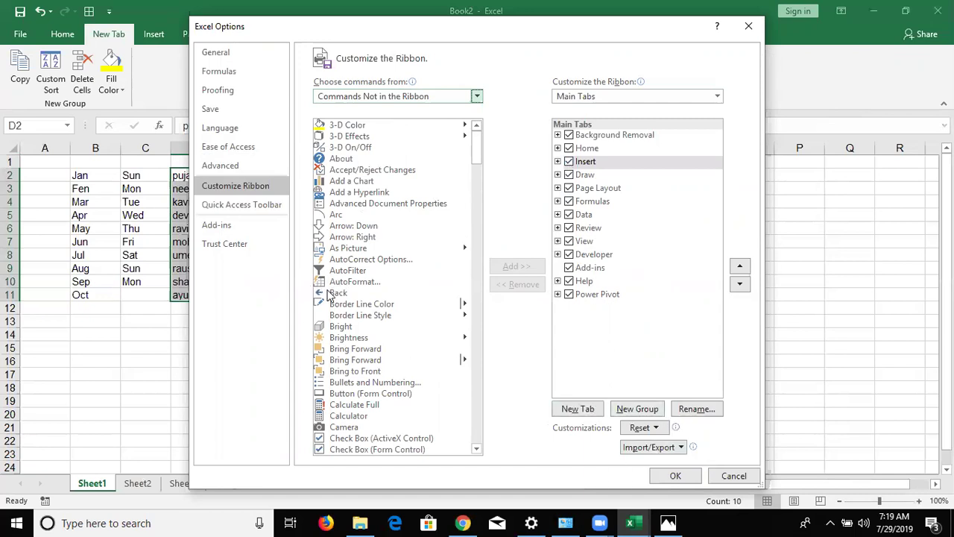
{"action": "scroll", "coordinate": [355, 291], "scroll_direction": "down", "scroll_amount": 1}
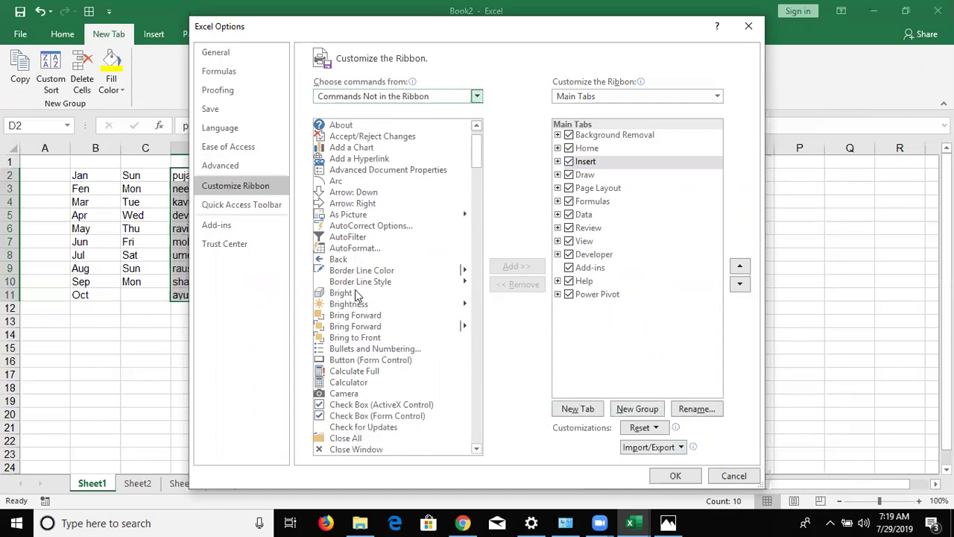
{"action": "scroll", "coordinate": [355, 289], "scroll_direction": "down", "scroll_amount": 1}
{"action": "scroll", "coordinate": [355, 289], "scroll_direction": "down", "scroll_amount": 2}
{"action": "scroll", "coordinate": [354, 293], "scroll_direction": "down", "scroll_amount": 4}
{"action": "scroll", "coordinate": [355, 292], "scroll_direction": "down", "scroll_amount": 5}
{"action": "scroll", "coordinate": [355, 292], "scroll_direction": "down", "scroll_amount": 5}
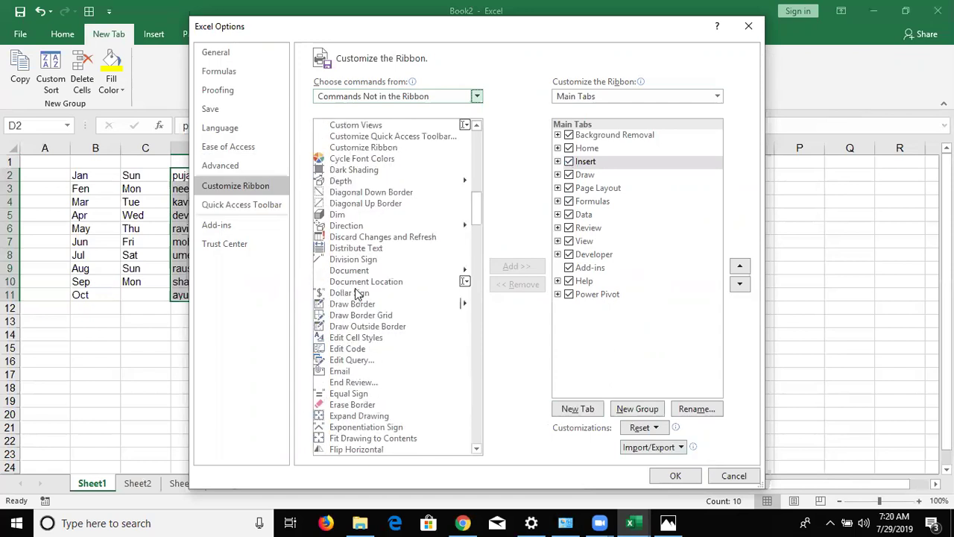
{"action": "scroll", "coordinate": [356, 292], "scroll_direction": "down", "scroll_amount": 1}
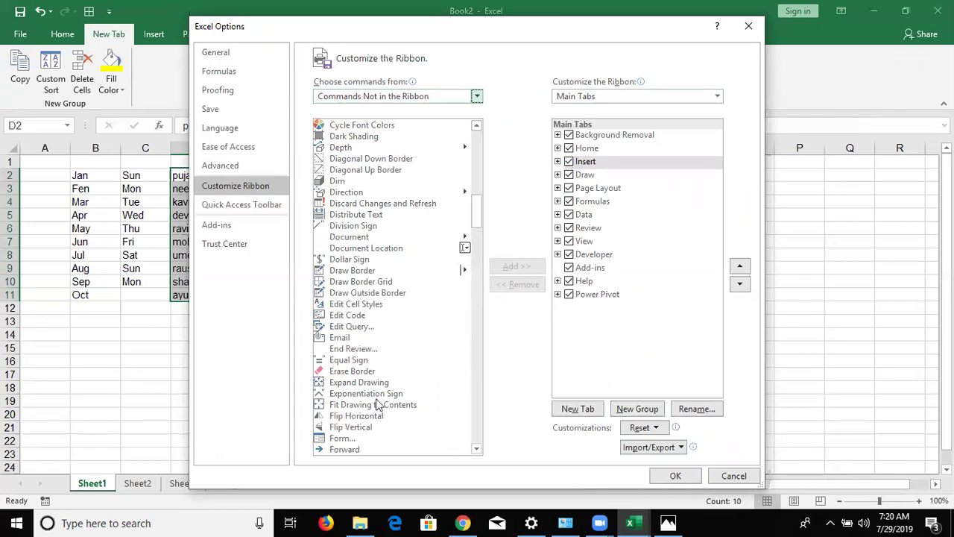
{"action": "scroll", "coordinate": [365, 307], "scroll_direction": "up", "scroll_amount": 1}
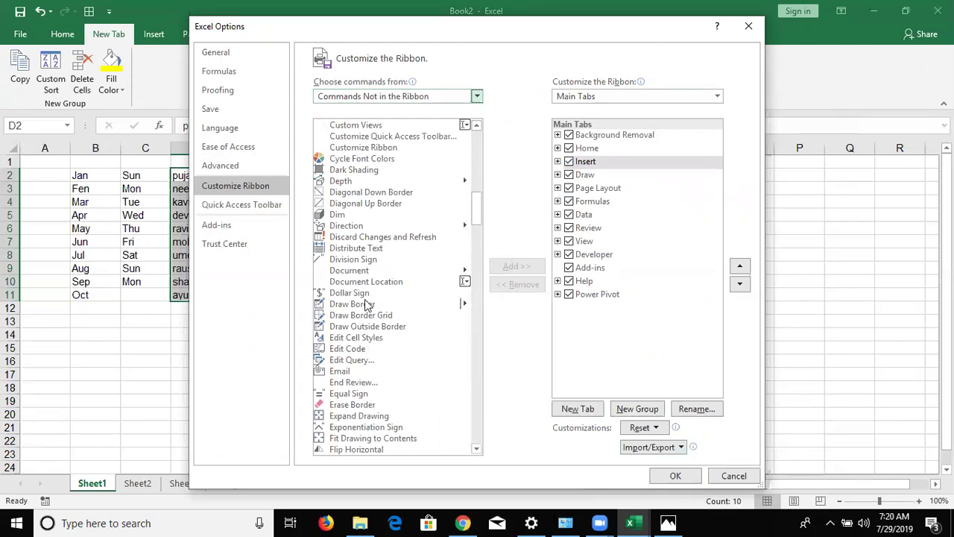
{"action": "scroll", "coordinate": [365, 304], "scroll_direction": "up", "scroll_amount": 1}
{"action": "scroll", "coordinate": [365, 304], "scroll_direction": "up", "scroll_amount": 1}
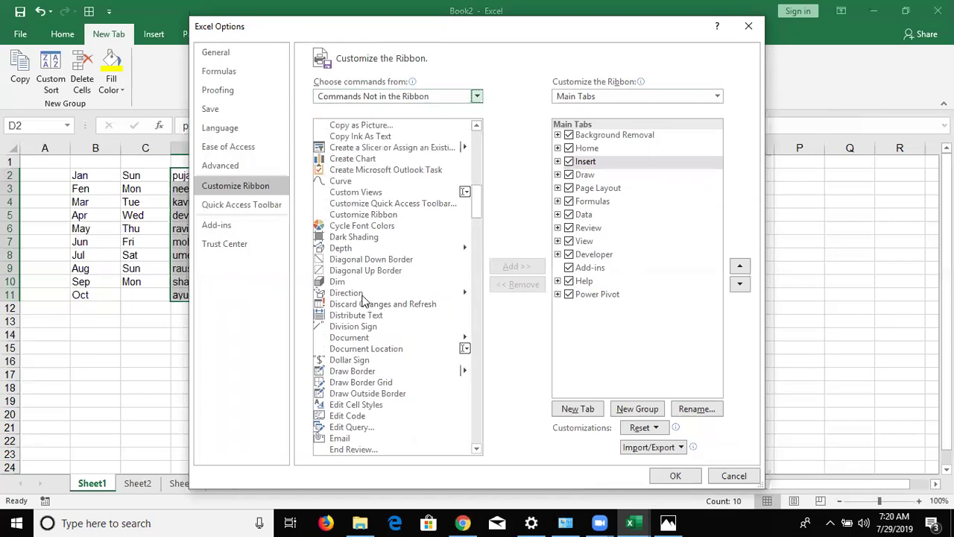
- Locate and select Speak Cells on Enter among the S commands
{"action": "left_click", "coordinate": [356, 295]}
{"action": "key", "text": "s"}
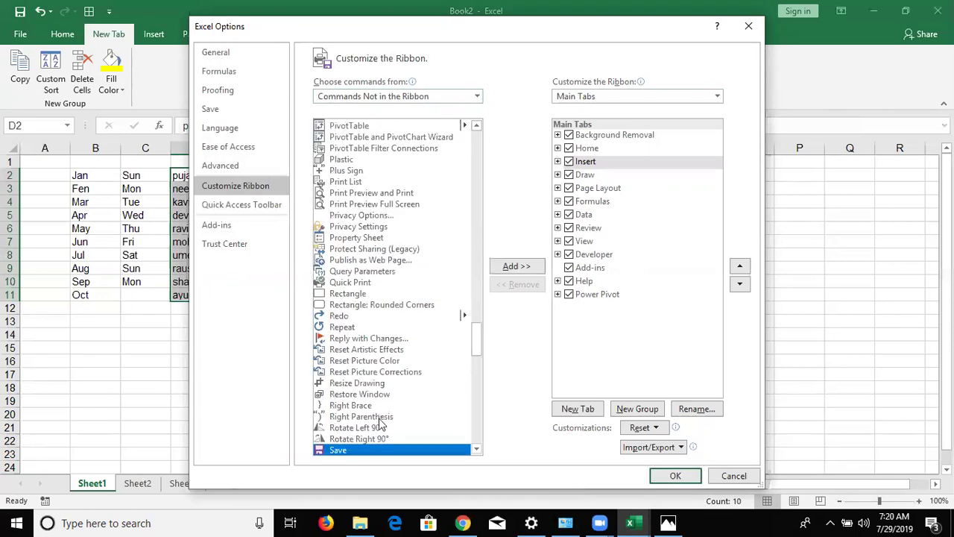
{"action": "key", "text": "Down"}
{"action": "scroll", "coordinate": [385, 434], "scroll_direction": "down", "scroll_amount": 3}
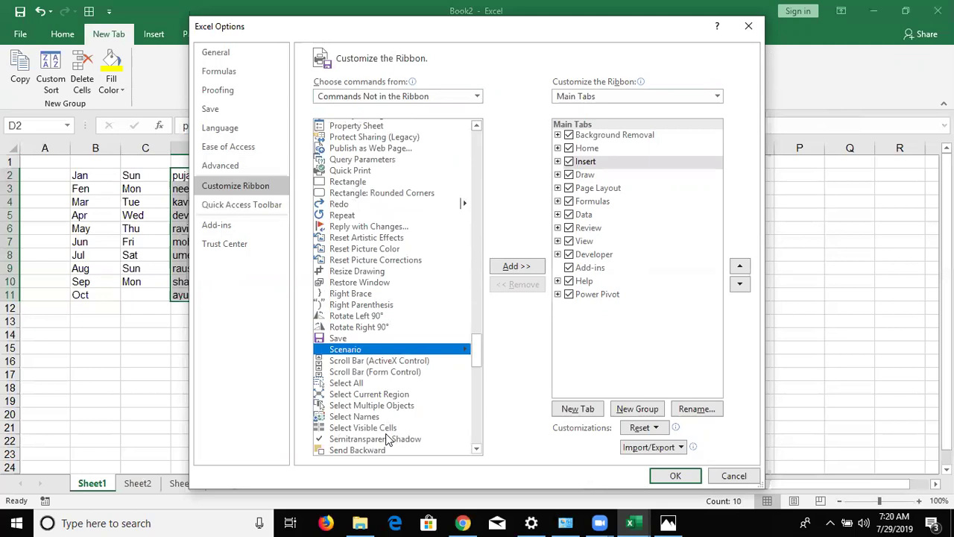
{"action": "scroll", "coordinate": [386, 440], "scroll_direction": "down", "scroll_amount": 1}
{"action": "scroll", "coordinate": [385, 440], "scroll_direction": "down", "scroll_amount": 2}
{"action": "scroll", "coordinate": [385, 440], "scroll_direction": "down", "scroll_amount": 3}
{"action": "scroll", "coordinate": [385, 440], "scroll_direction": "down", "scroll_amount": 1}
{"action": "scroll", "coordinate": [385, 439], "scroll_direction": "down", "scroll_amount": 1}
{"action": "scroll", "coordinate": [386, 440], "scroll_direction": "down", "scroll_amount": 2}
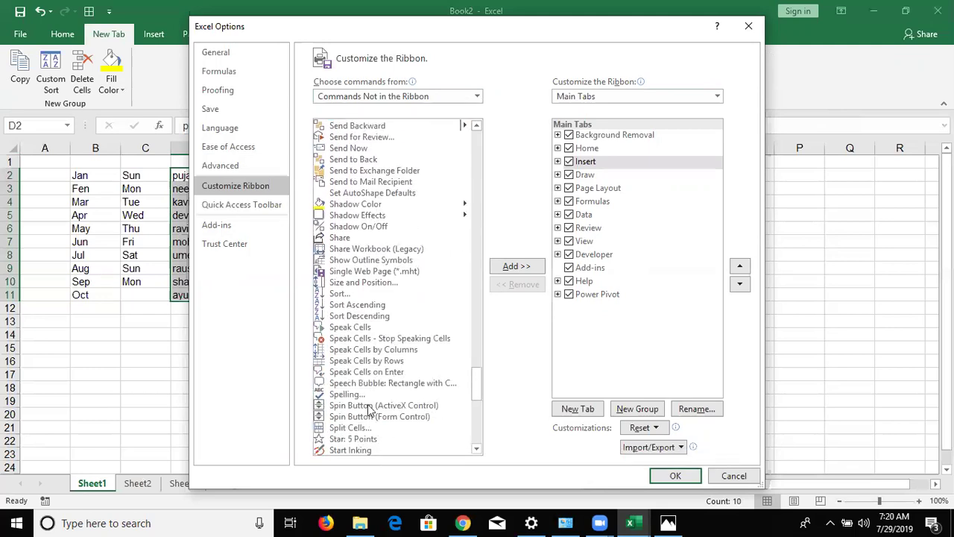
{"action": "left_click", "coordinate": [359, 372]}
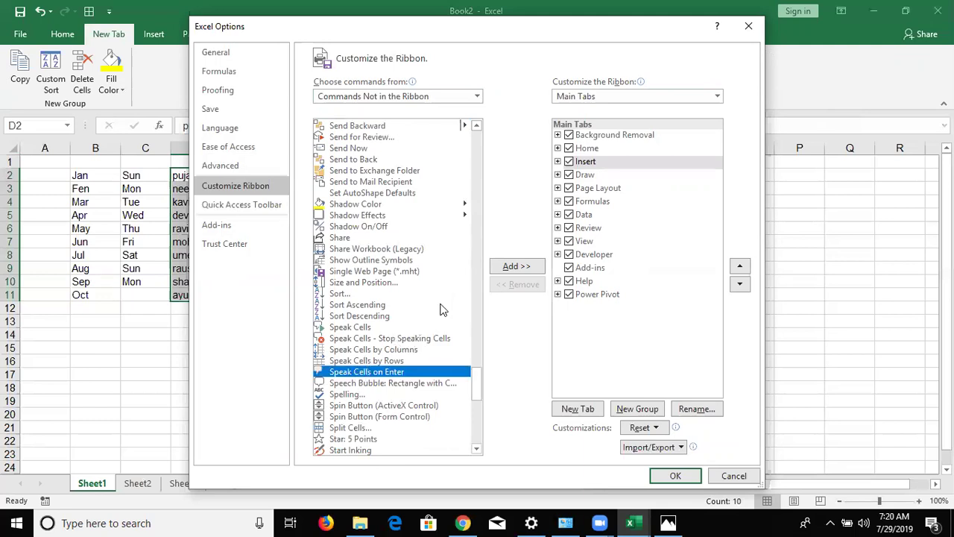
- Add a new custom group under the Insert tab and remove the extra custom group
{"action": "left_click", "coordinate": [518, 269]}
{"action": "left_click", "coordinate": [492, 301]}
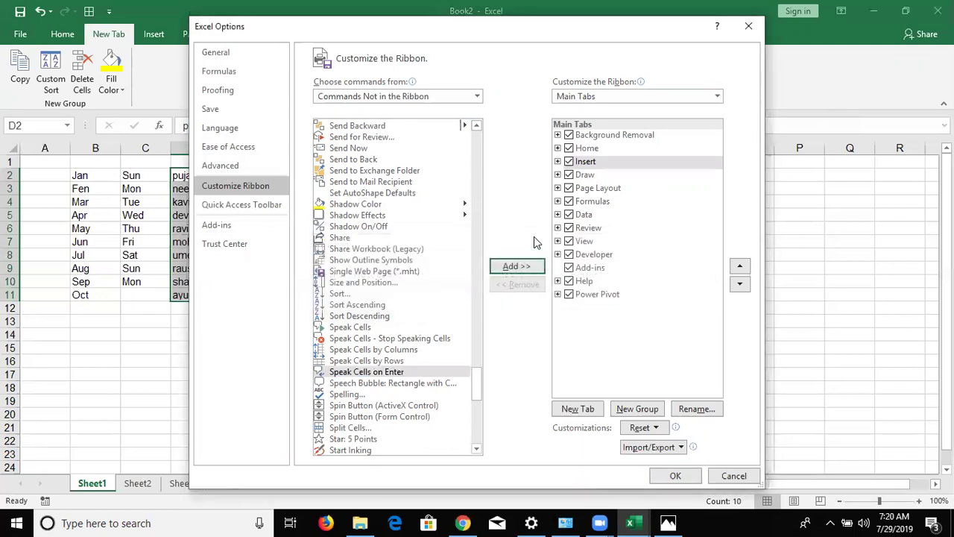
{"action": "left_click", "coordinate": [558, 161]}
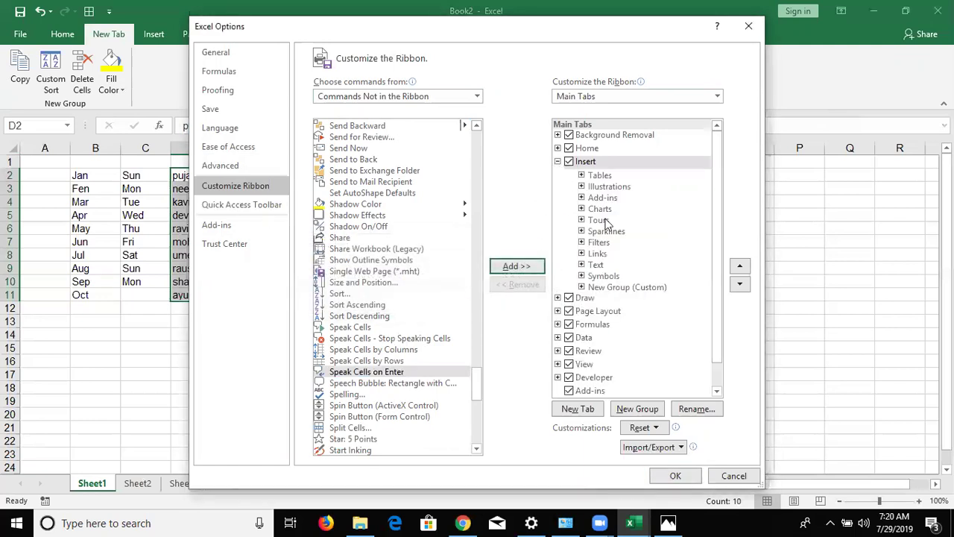
{"action": "left_click", "coordinate": [637, 409]}
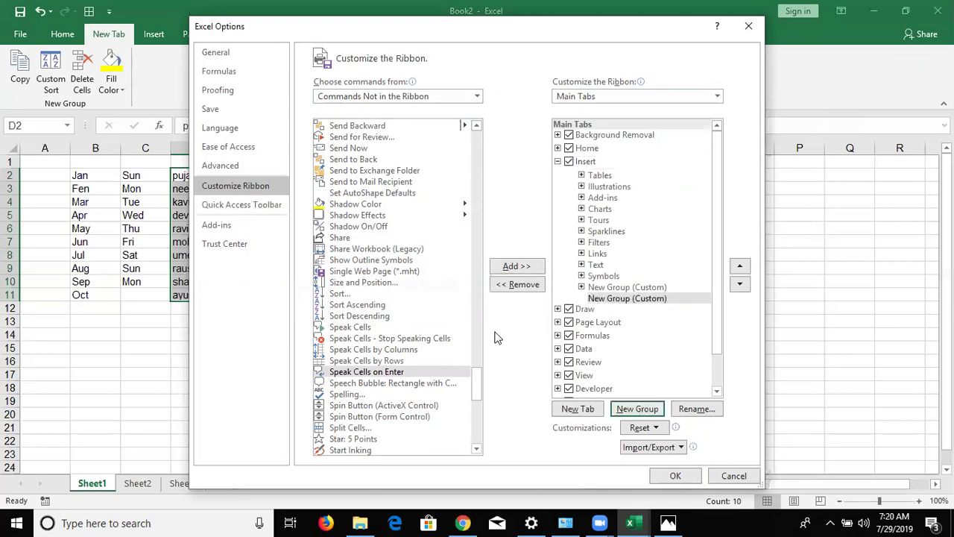
{"action": "left_click", "coordinate": [598, 300]}
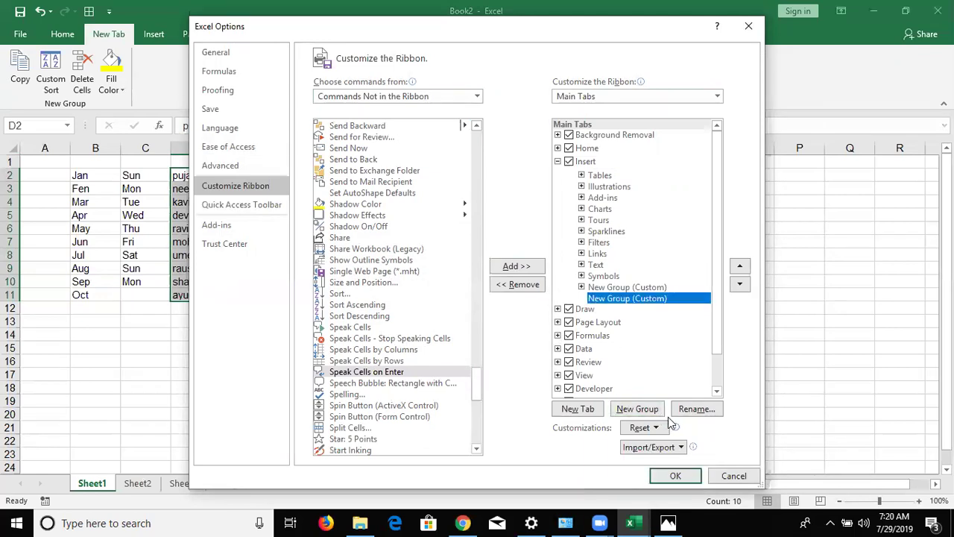
{"action": "left_click", "coordinate": [527, 289]}
- Put Speak Cells on Enter into the Insert tab's custom group, apply, and show the Insert tab
{"action": "left_click", "coordinate": [583, 288]}
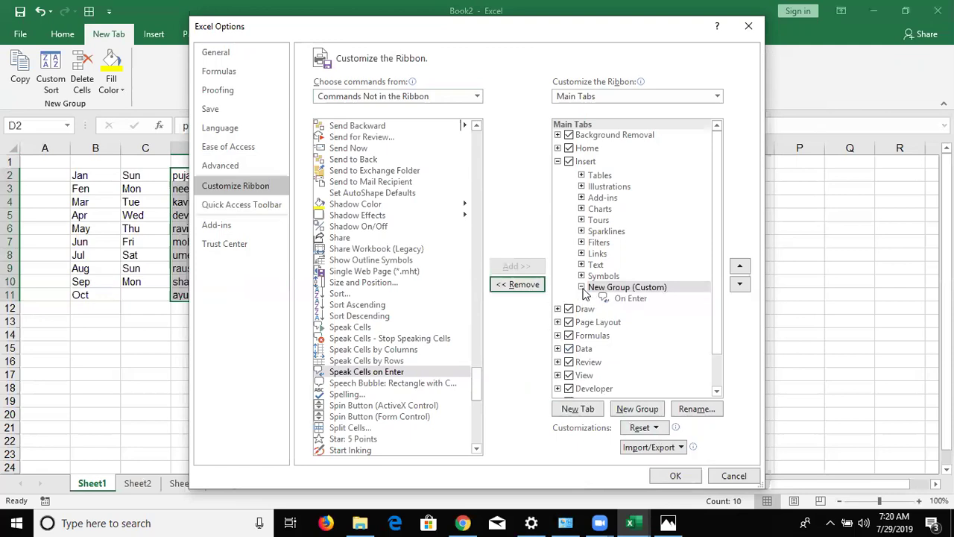
{"action": "left_click", "coordinate": [638, 300]}
{"action": "left_click", "coordinate": [512, 289]}
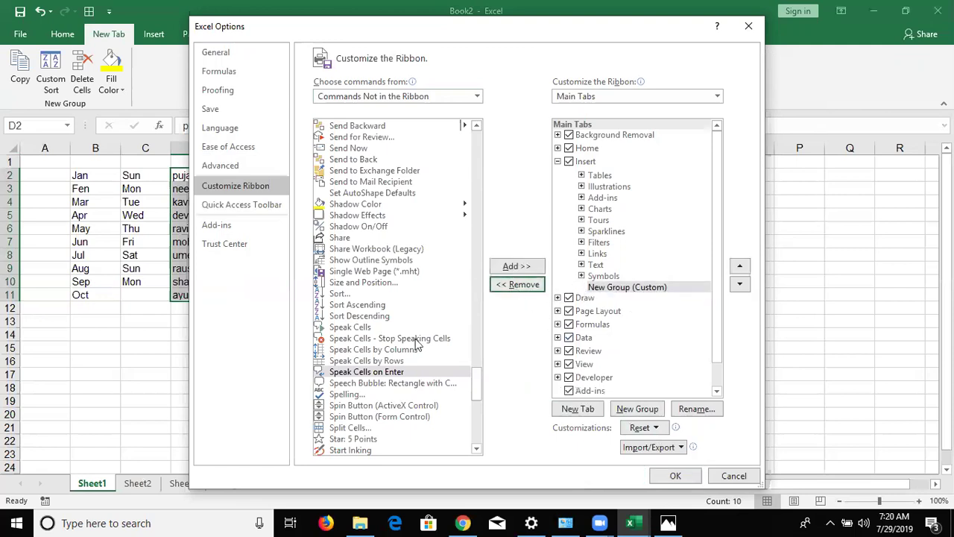
{"action": "left_click", "coordinate": [514, 268]}
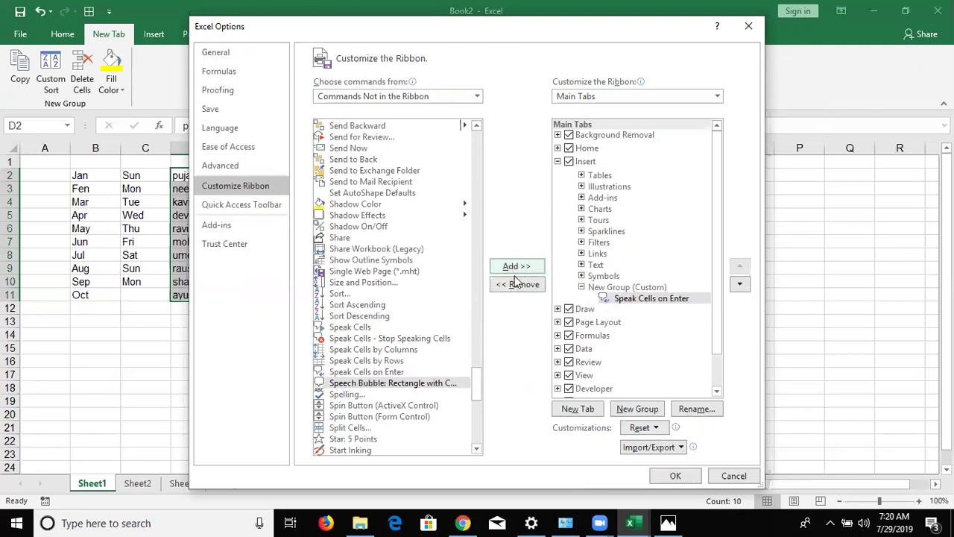
{"action": "left_click", "coordinate": [675, 476]}
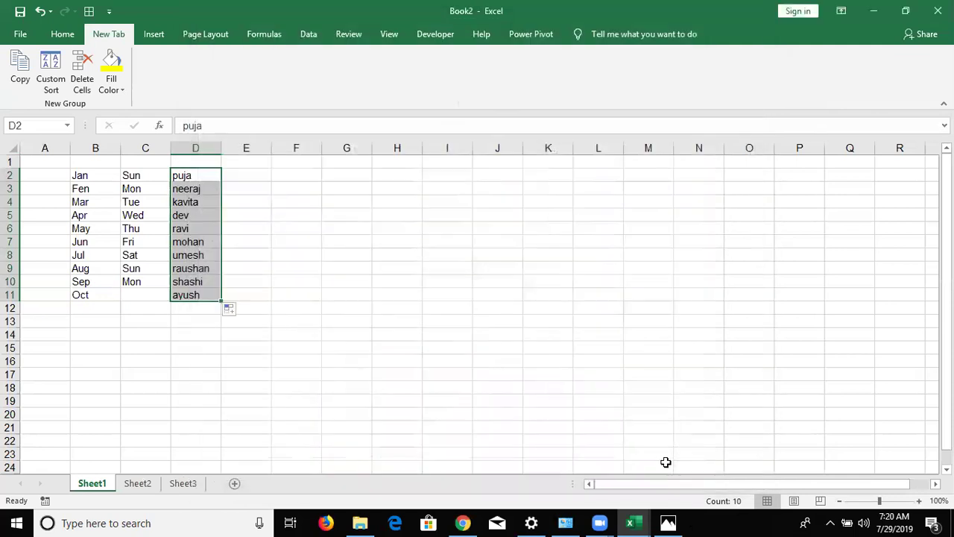
{"action": "left_click", "coordinate": [323, 216]}
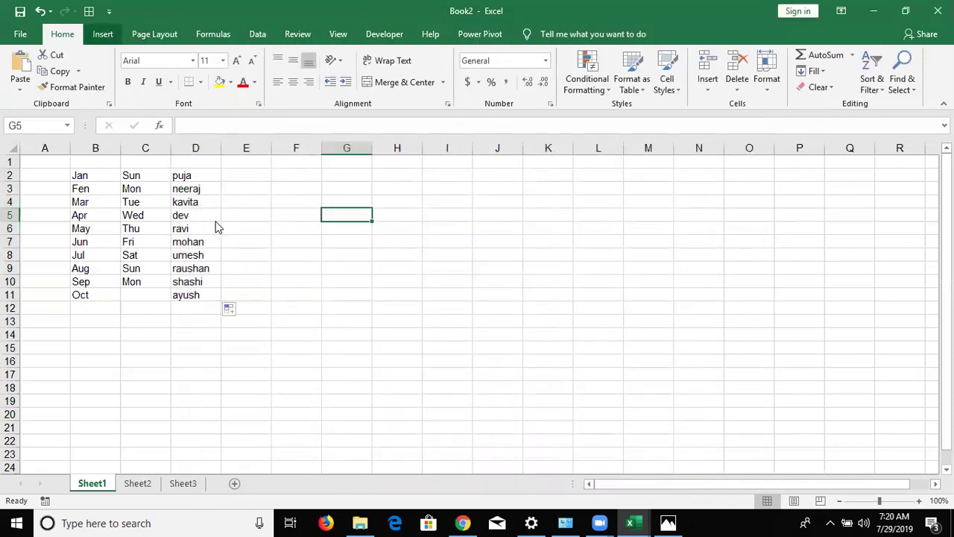
{"action": "key", "text": "alt+n"}
- Turn on Speak Cells on Enter, then enter 250, a name, and New Delhi into F1:F3
{"action": "left_click", "coordinate": [877, 75]}
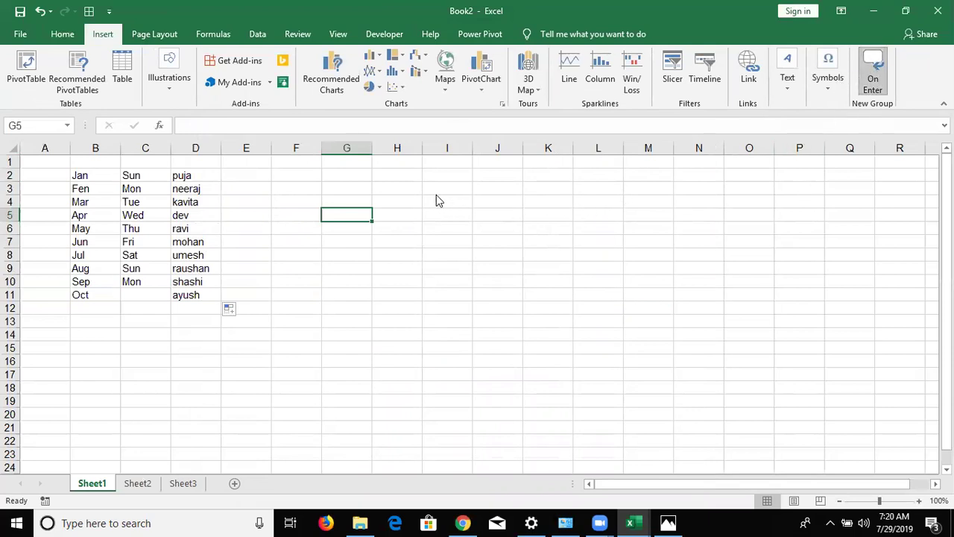
{"action": "left_click", "coordinate": [468, 203]}
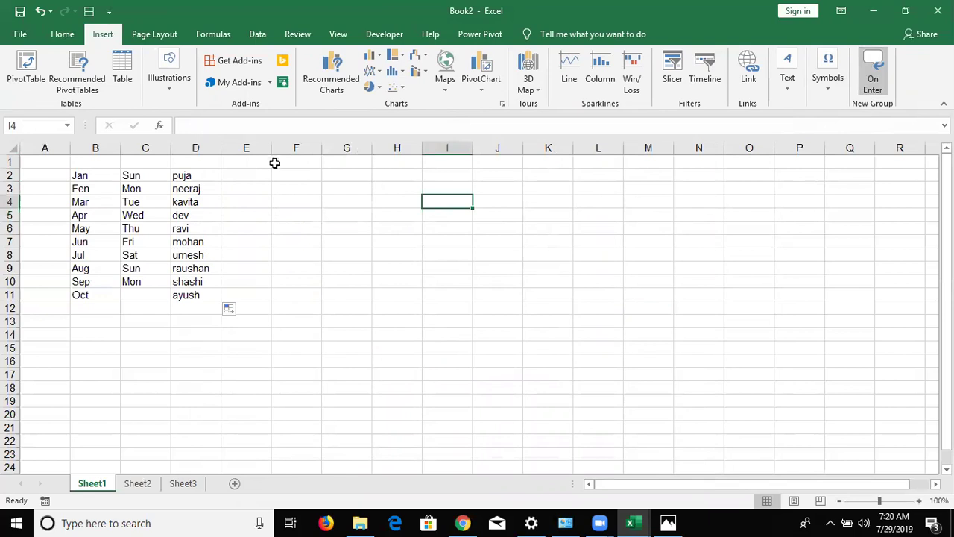
{"action": "left_click", "coordinate": [285, 162]}
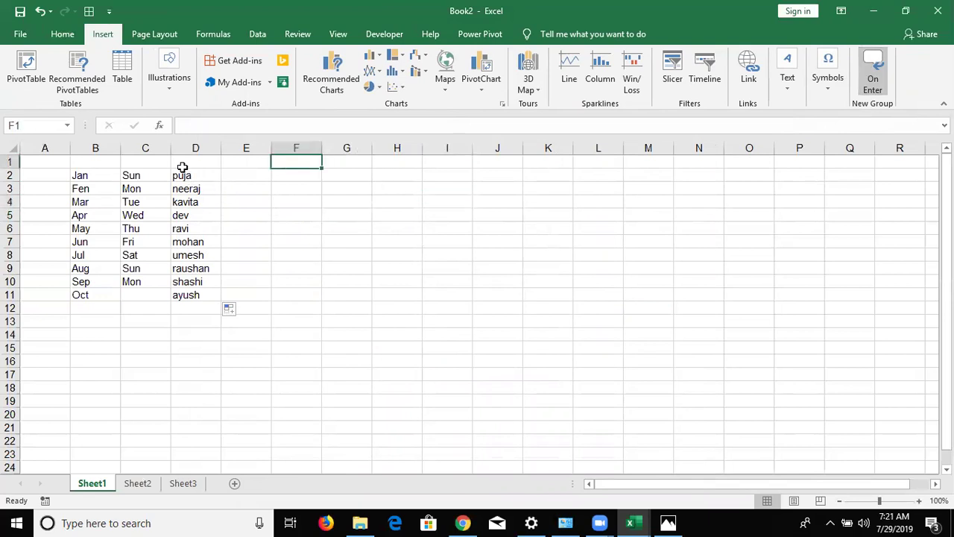
{"action": "type", "text": "250"}
{"action": "key", "text": "Return"}
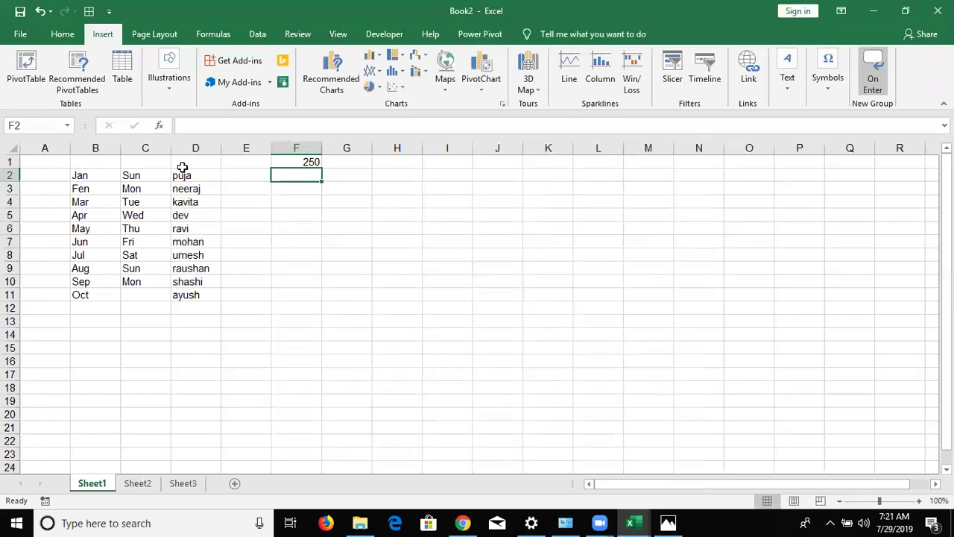
{"action": "type", "text": "inder"}
{"action": "key", "text": "Return"}
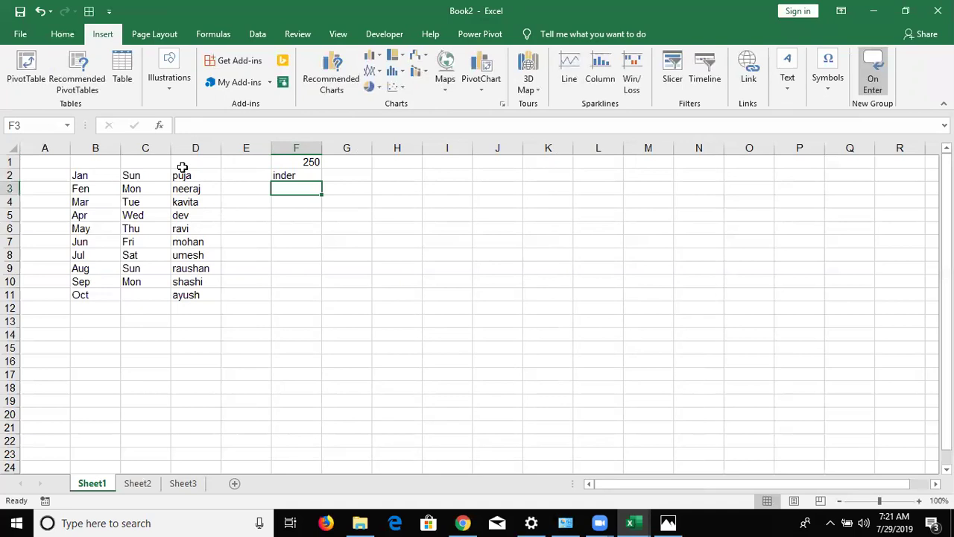
{"action": "type", "text": "New Delhi"}
{"action": "key", "text": "Return"}
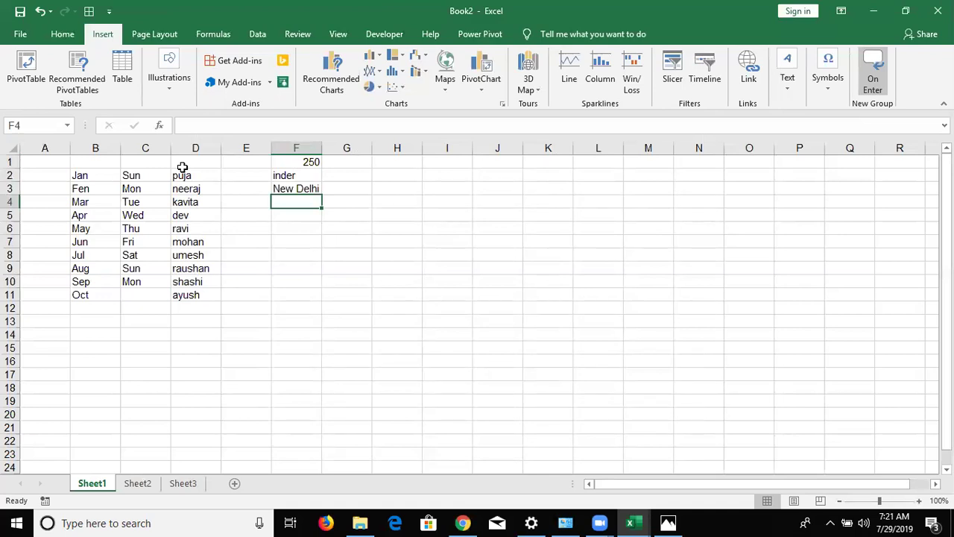
{"action": "key", "text": "Return"}
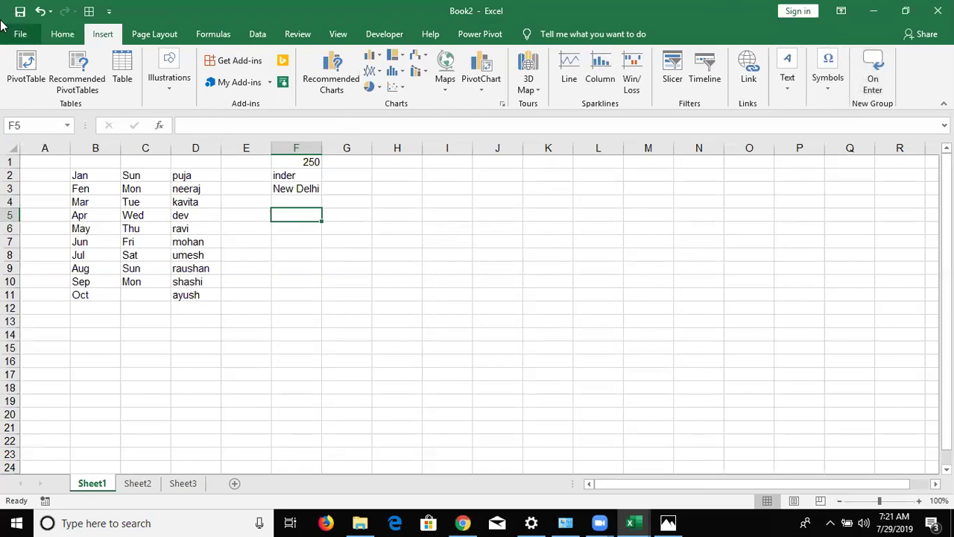
{"action": "key", "text": "alt+f"}
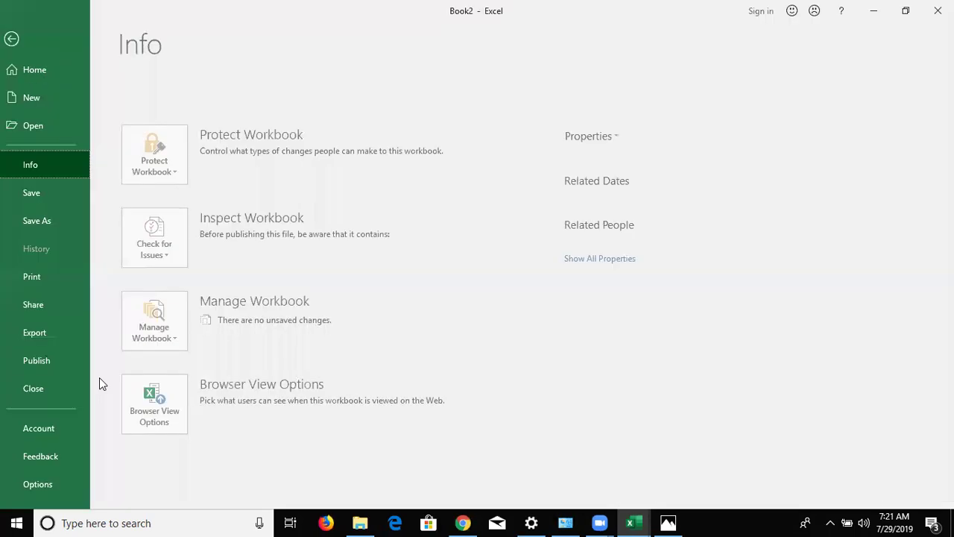
{"action": "left_click", "coordinate": [72, 480]}
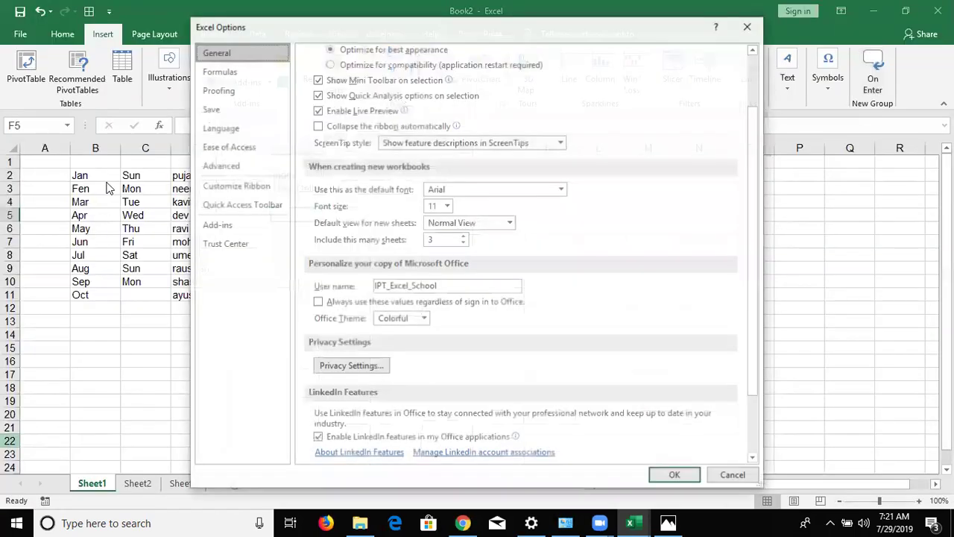
{"action": "left_click", "coordinate": [231, 189]}
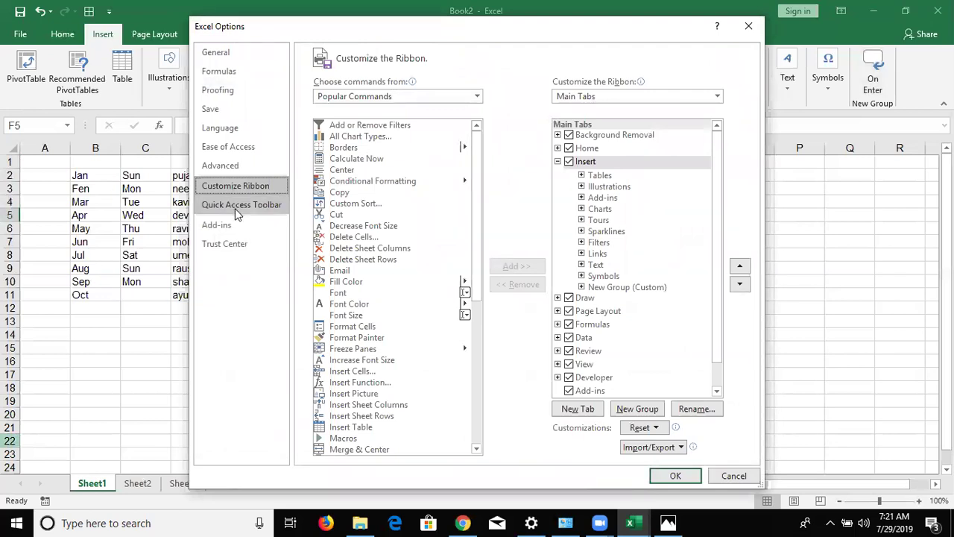
{"action": "left_click", "coordinate": [231, 206]}
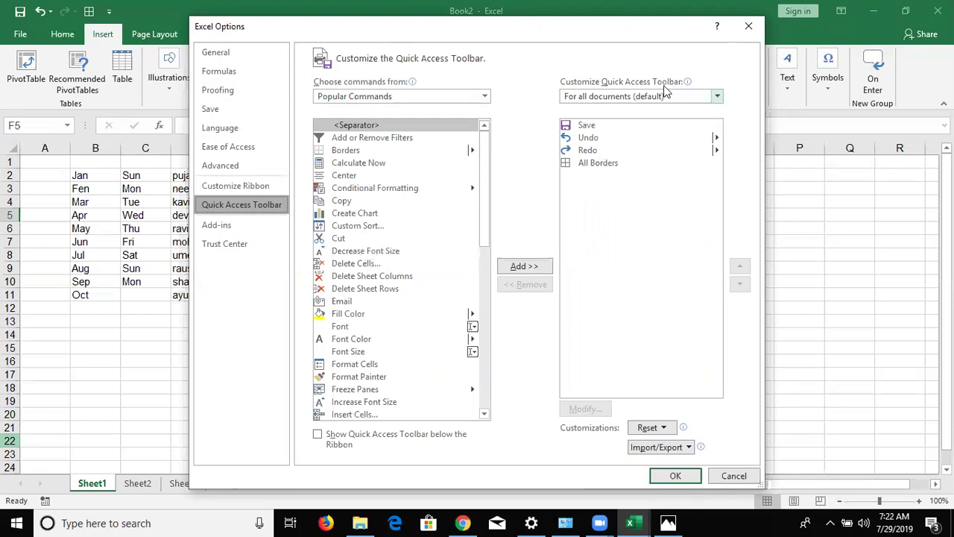
- Apply All Borders to the month, day and name list in B2:D11
{"action": "left_click", "coordinate": [748, 26]}
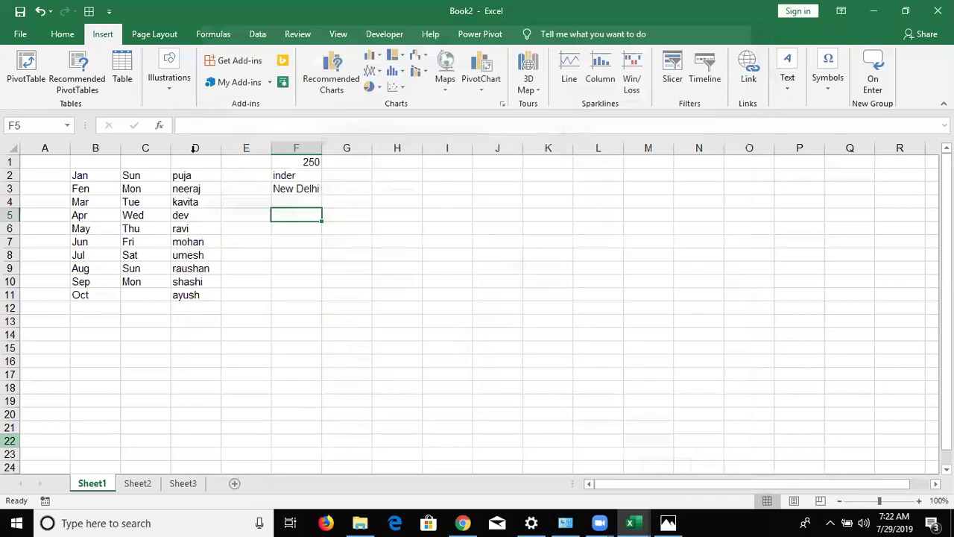
{"action": "left_click", "coordinate": [90, 175]}
{"action": "left_click_drag", "start_coordinate": [155, 228], "coordinate": [172, 293]}
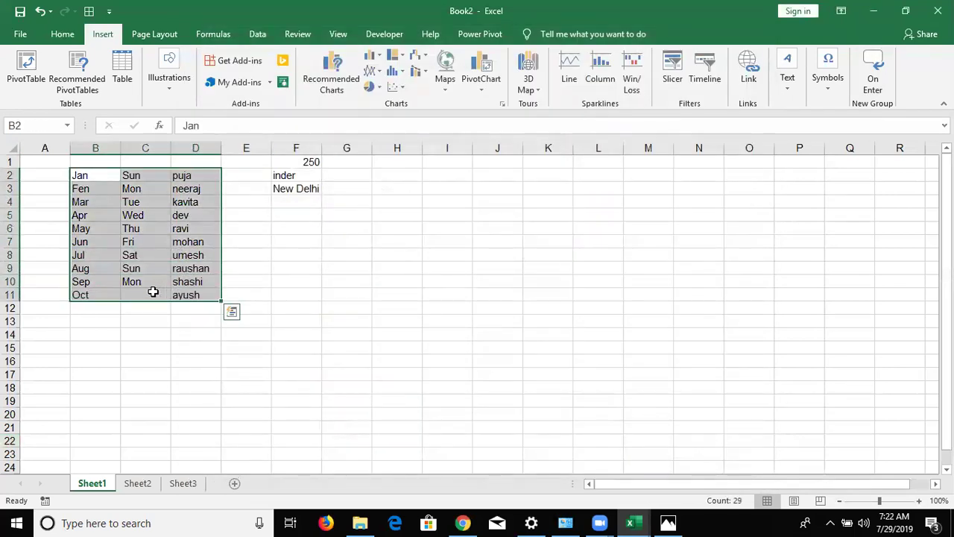
{"action": "key", "text": "alt"}
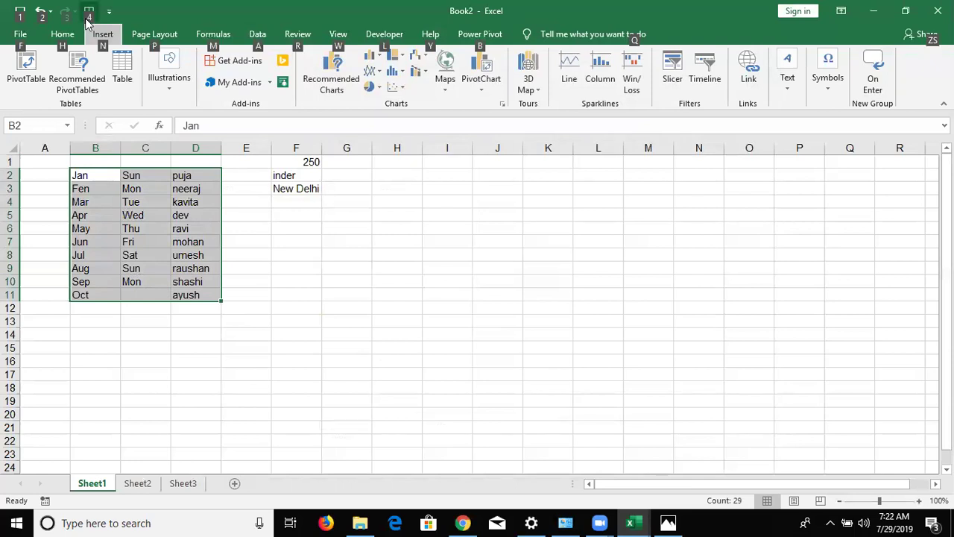
{"action": "key", "text": "4"}
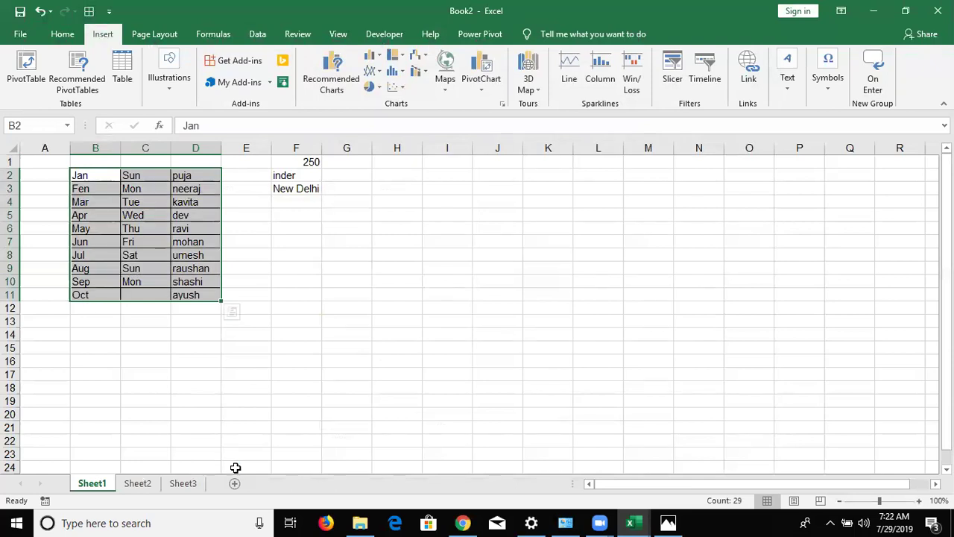
- Apply All Borders to the empty range I3:L10
{"action": "key", "text": "Right"}
{"action": "key", "text": "Right"}
{"action": "key", "text": "Right"}
{"action": "key", "text": "Right"}
{"action": "key", "text": "Right"}
{"action": "key", "text": "Right"}
{"action": "key", "text": "Right"}
{"action": "key", "text": "Down"}
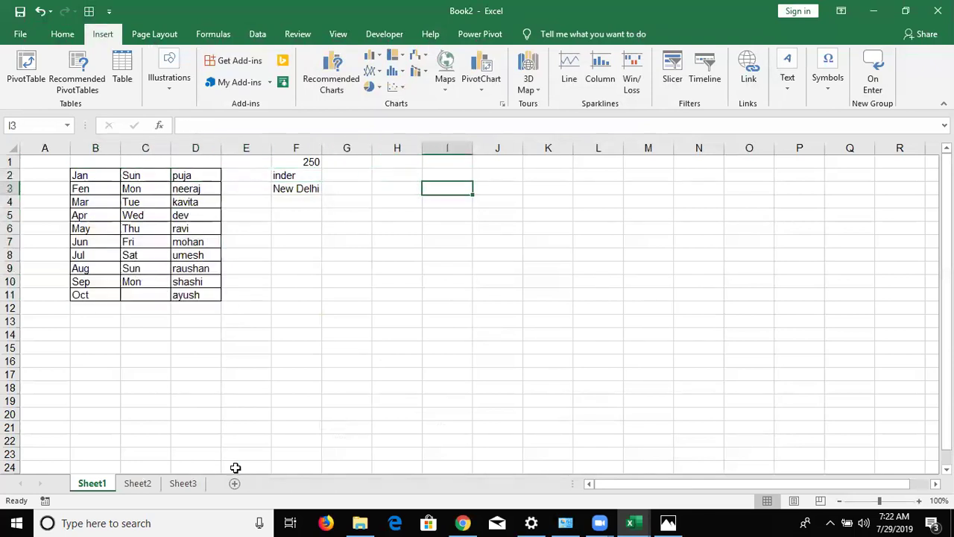
{"action": "key", "text": "shift+Right"}
{"action": "key", "text": "shift+Right"}
{"action": "key", "text": "shift+Right"}
{"action": "key", "text": "shift+Down"}
{"action": "key", "text": "shift+Down"}
{"action": "key", "text": "shift+Down"}
{"action": "key", "text": "shift+Down"}
{"action": "key", "text": "shift+Down"}
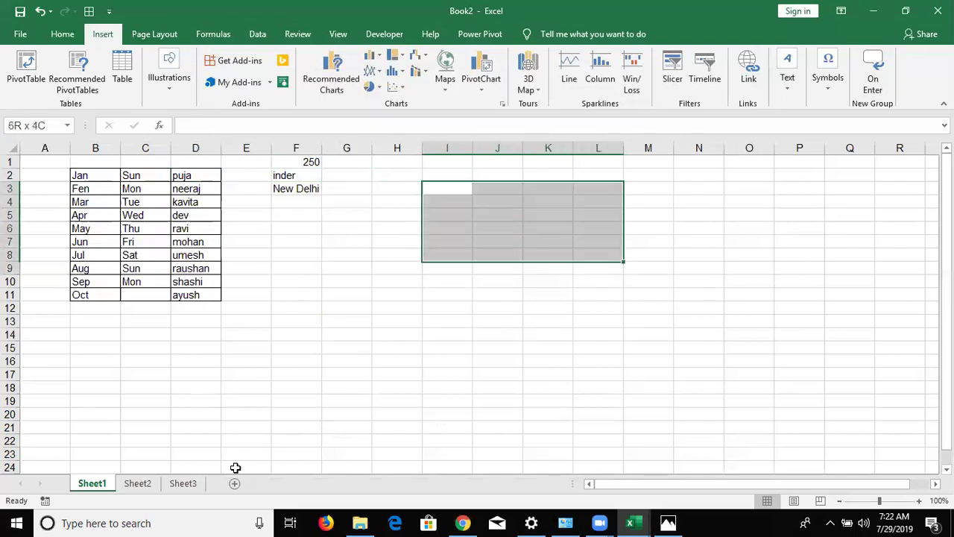
{"action": "key", "text": "shift+Down"}
{"action": "key", "text": "shift+Down"}
{"action": "key", "text": "alt+4"}
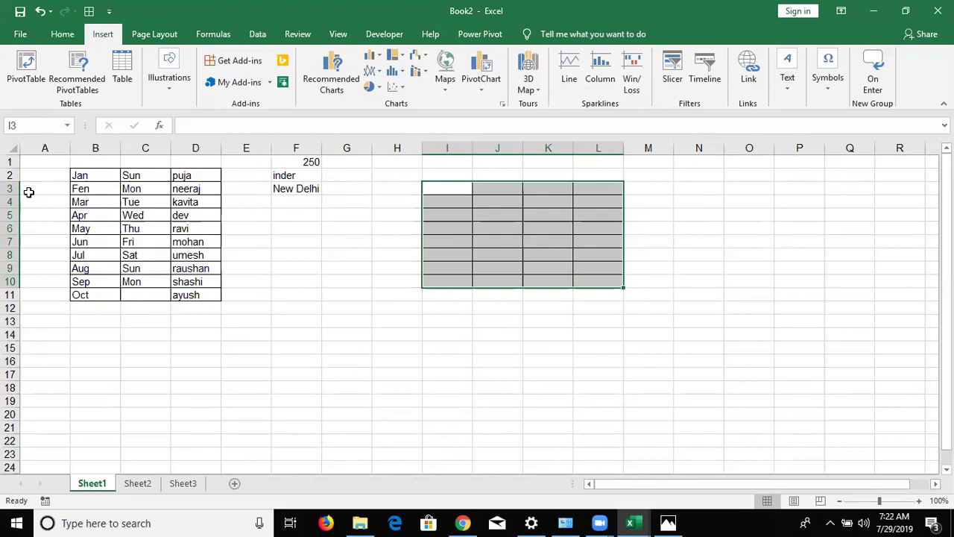
{"action": "left_click", "coordinate": [20, 33]}
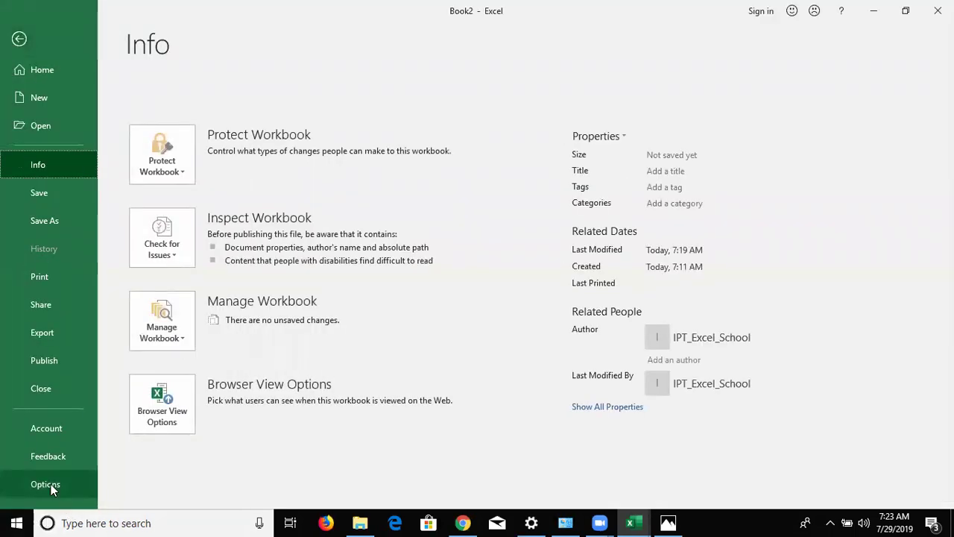
{"action": "left_click", "coordinate": [46, 485]}
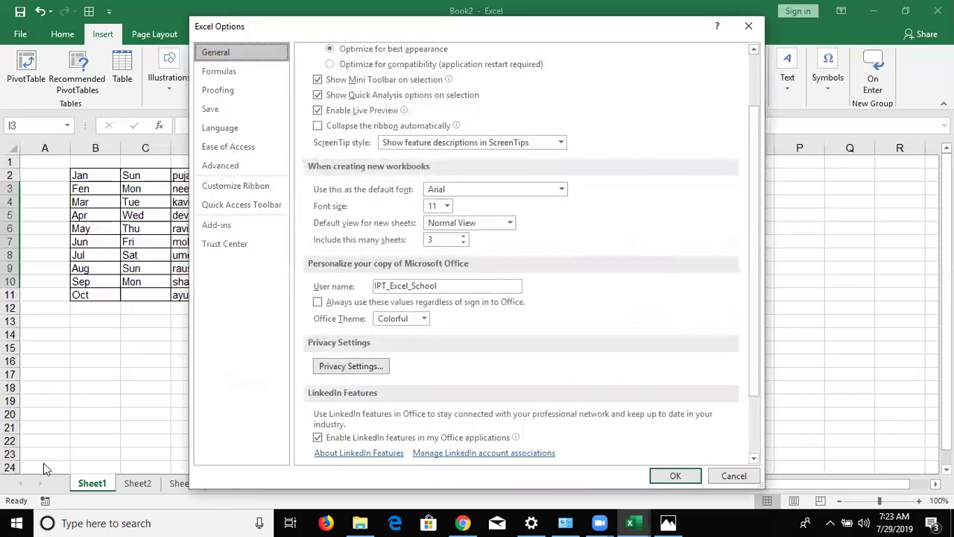
{"action": "left_click", "coordinate": [254, 206]}
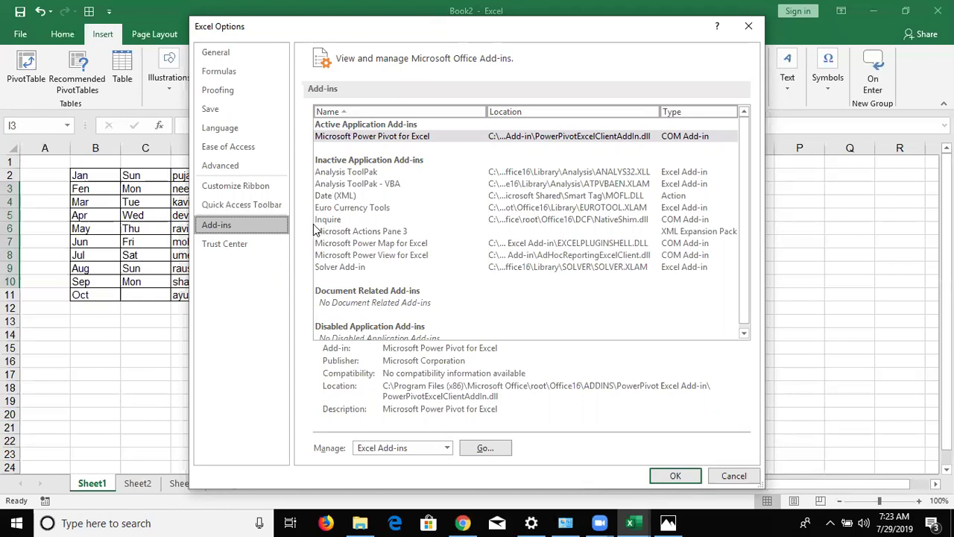
{"action": "left_click", "coordinate": [429, 255]}
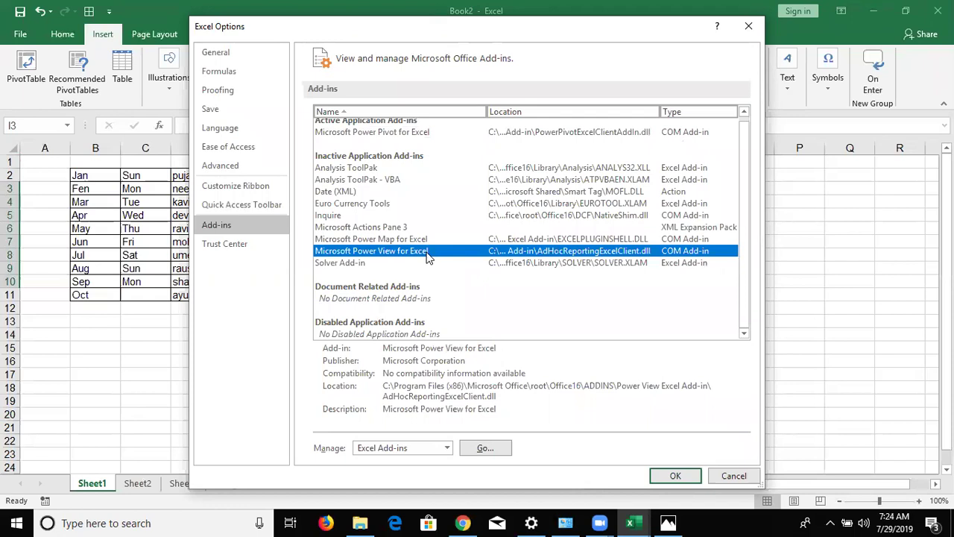
{"action": "scroll", "coordinate": [427, 256], "scroll_direction": "up", "scroll_amount": 1}
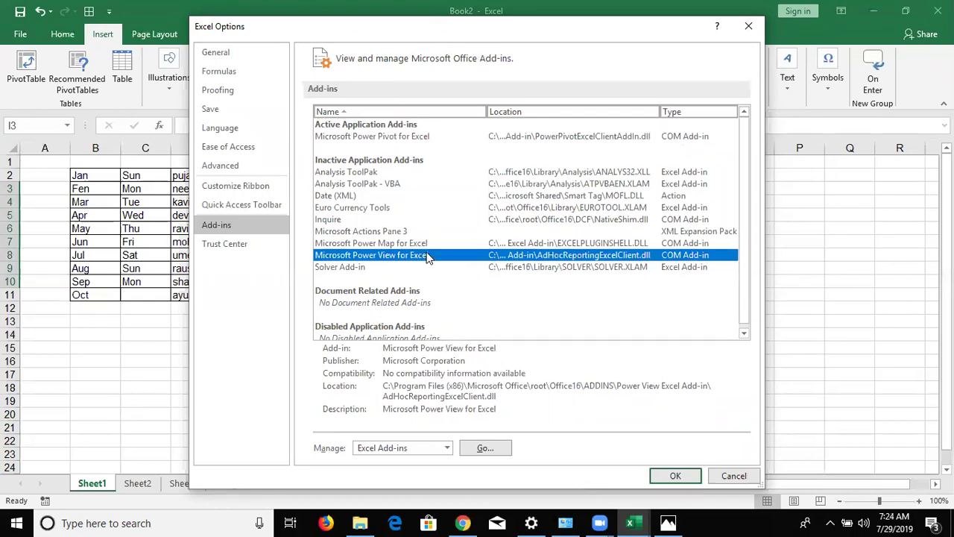
{"action": "scroll", "coordinate": [427, 255], "scroll_direction": "down", "scroll_amount": 1}
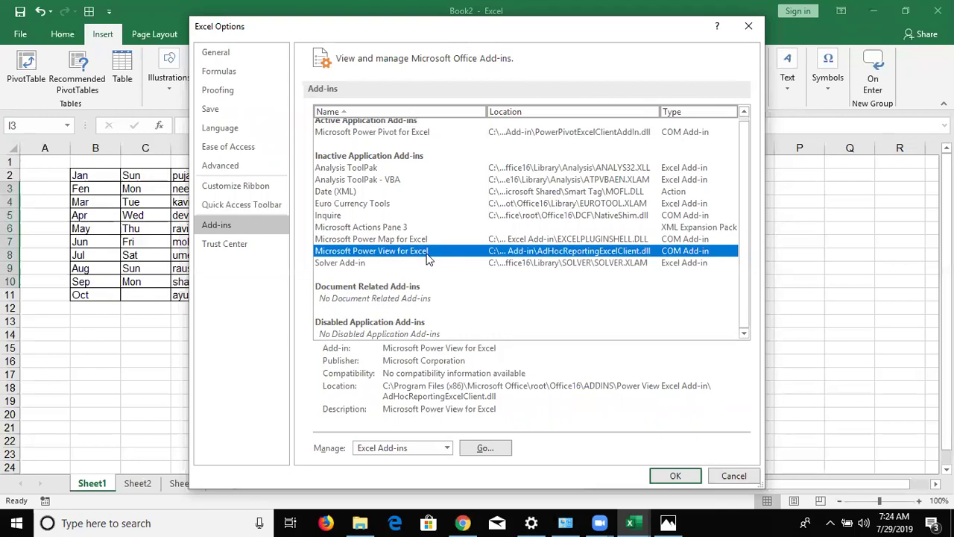
{"action": "scroll", "coordinate": [427, 257], "scroll_direction": "up", "scroll_amount": 1}
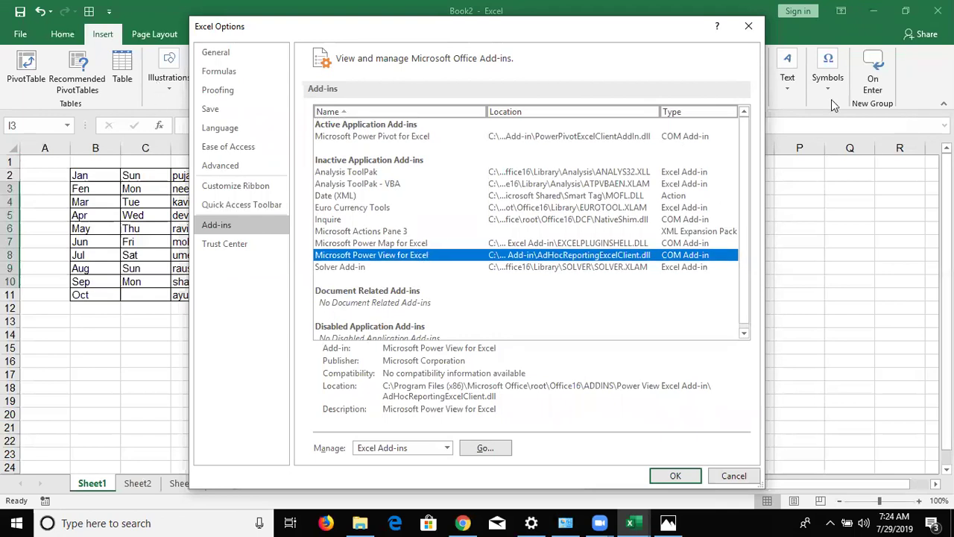
{"action": "left_click", "coordinate": [749, 29]}
{"action": "left_click", "coordinate": [232, 355]}
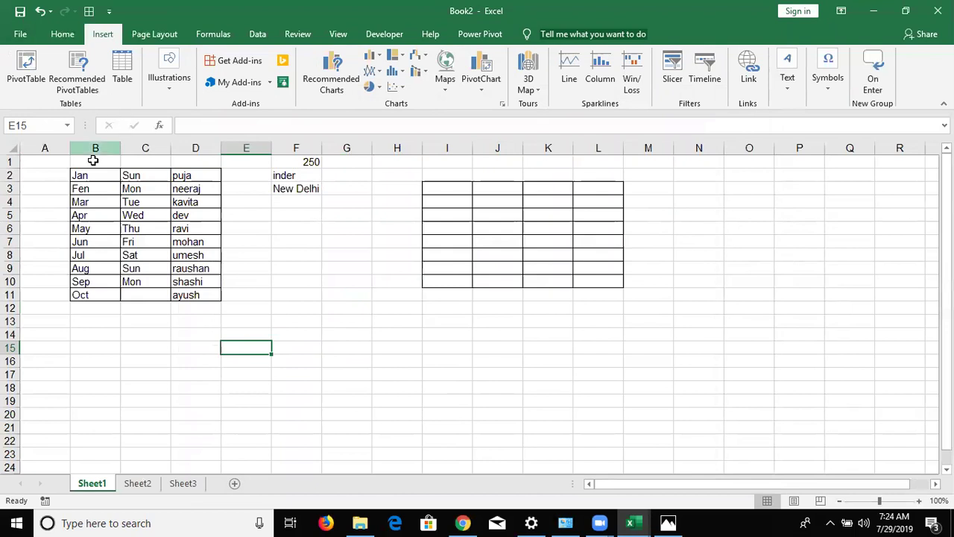
- Delete columns B through L so Sheet1 is left blank
{"action": "left_click_drag", "start_coordinate": [92, 148], "coordinate": [581, 194]}
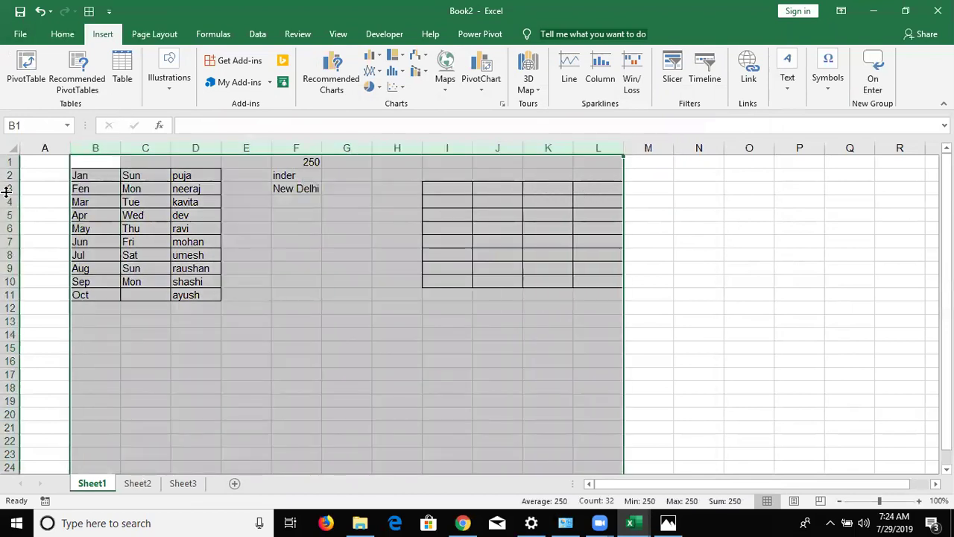
{"action": "key", "text": "ctrl+minus"}
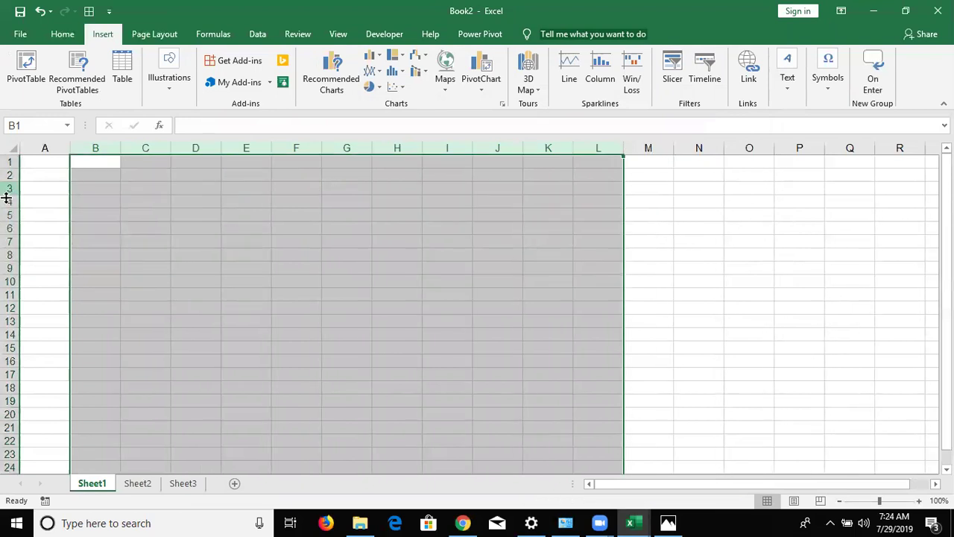
{"action": "left_click", "coordinate": [115, 166]}
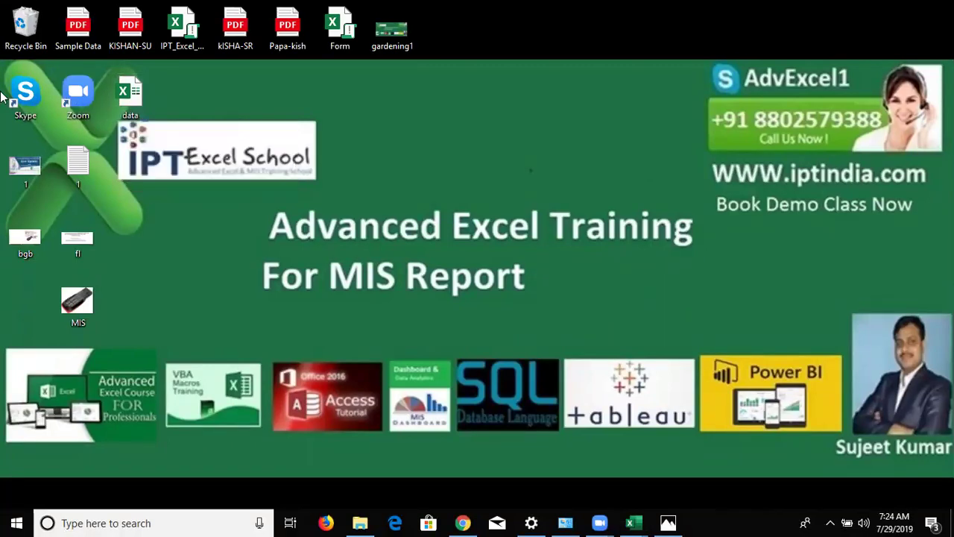
- Bring up the data file's context menu on the desktop, then dismiss it
{"action": "right_click", "coordinate": [143, 96]}
{"action": "key", "text": "Escape"}
{"action": "right_click", "coordinate": [140, 96]}
{"action": "left_click", "coordinate": [523, 169]}
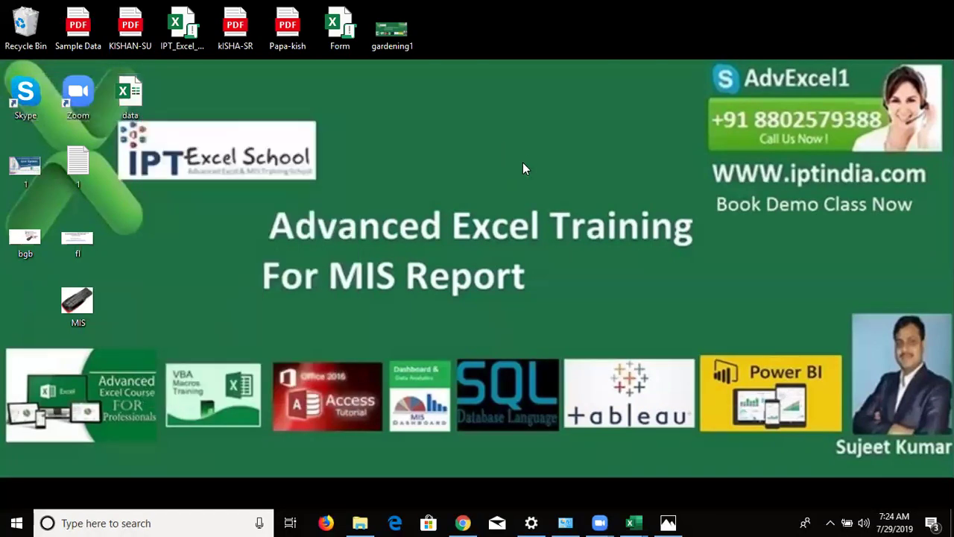
{"action": "right_click", "coordinate": [121, 101]}
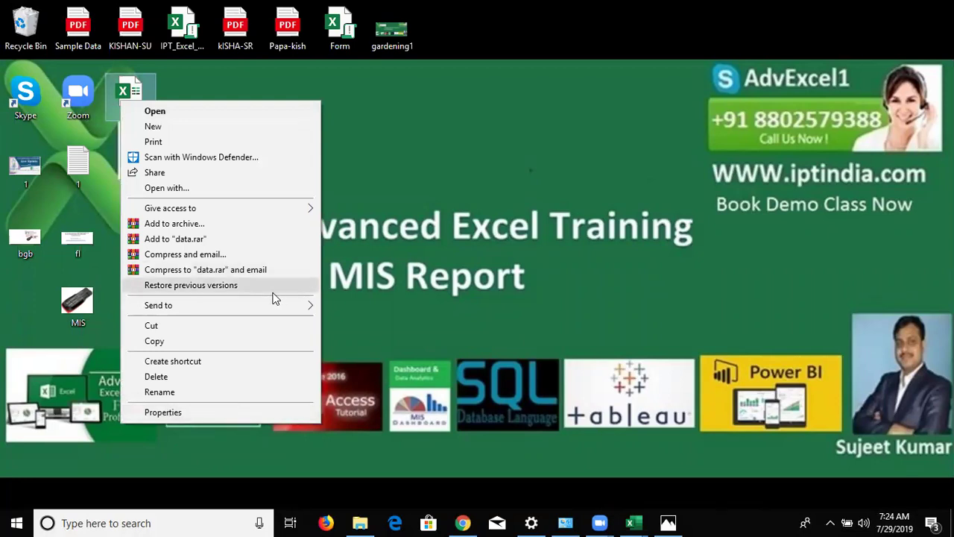
{"action": "left_click", "coordinate": [642, 522]}
{"action": "mouse_move", "coordinate": [633, 523]}
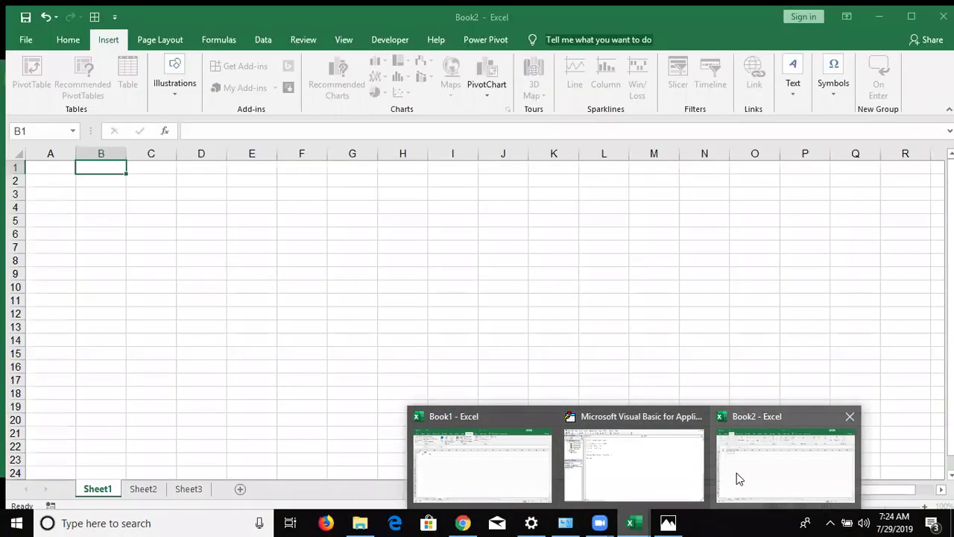
- Bring Book2 back to the front, select A1, and show the Home tab
{"action": "left_click", "coordinate": [742, 478]}
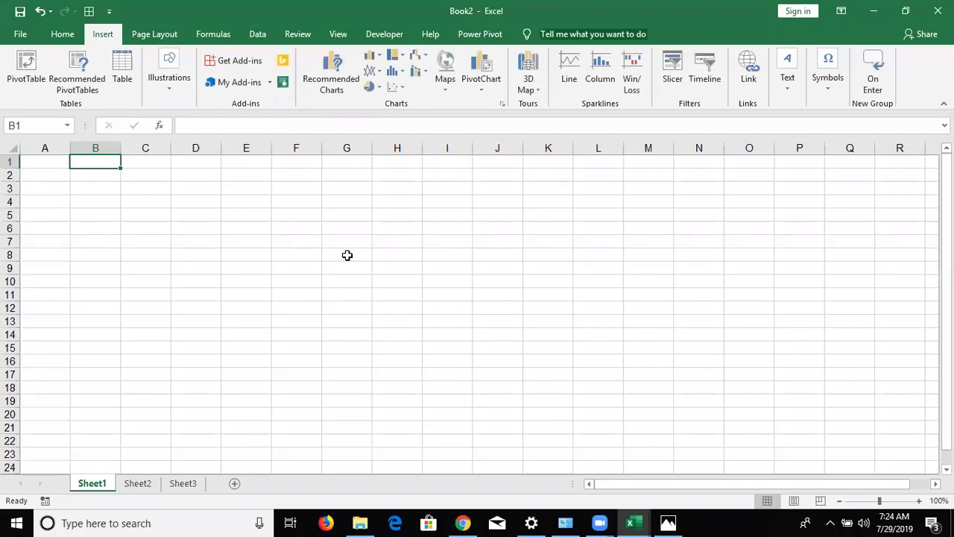
{"action": "left_click", "coordinate": [41, 169]}
{"action": "left_click", "coordinate": [39, 162]}
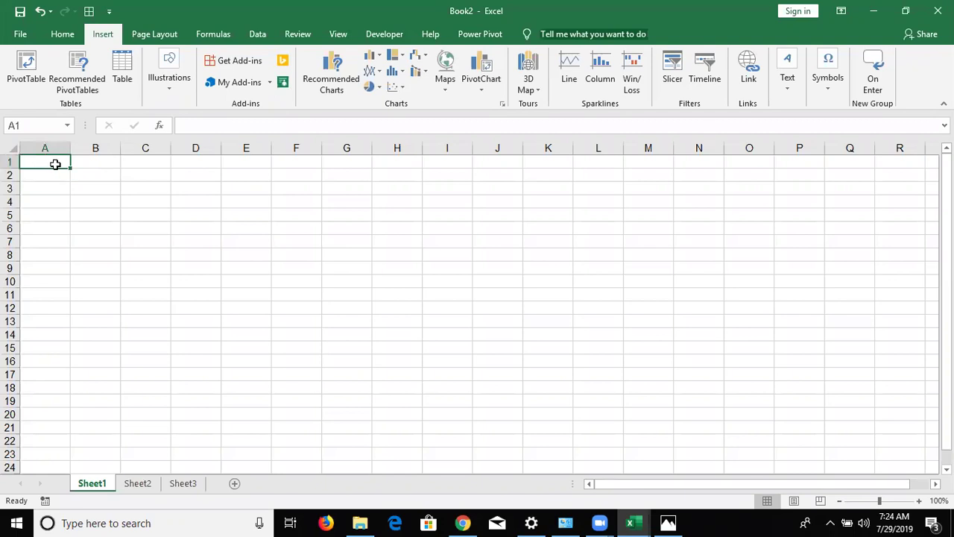
{"action": "left_click", "coordinate": [63, 34]}
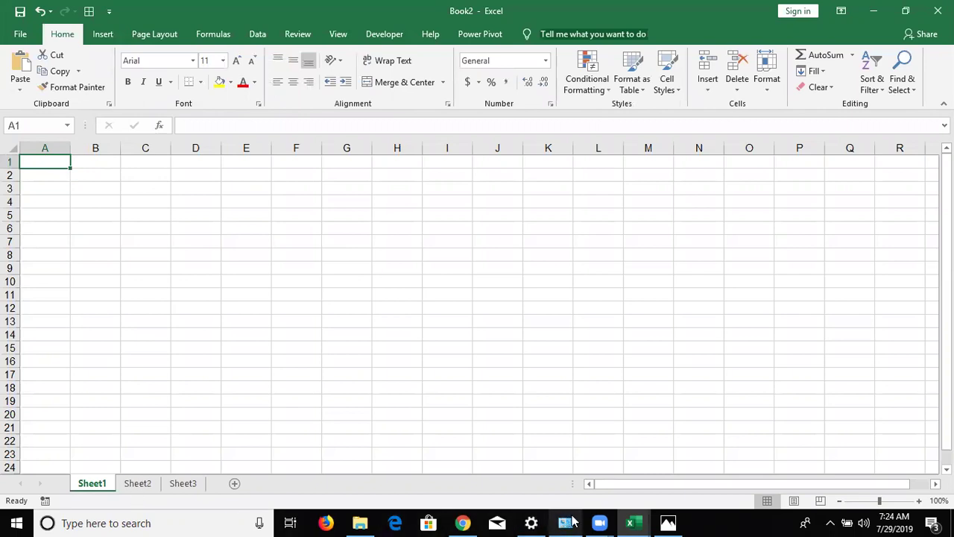
{"action": "left_click", "coordinate": [630, 522]}
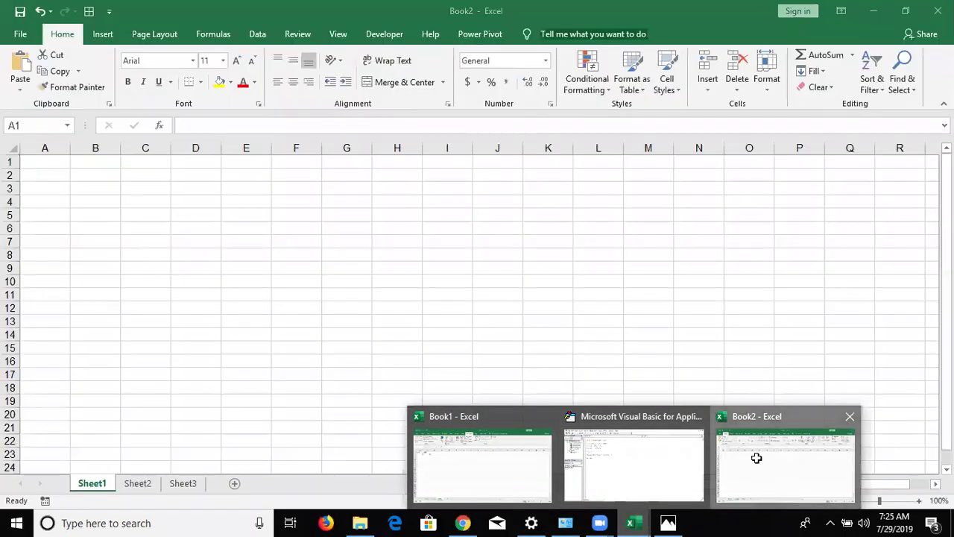
{"action": "left_click", "coordinate": [756, 455]}
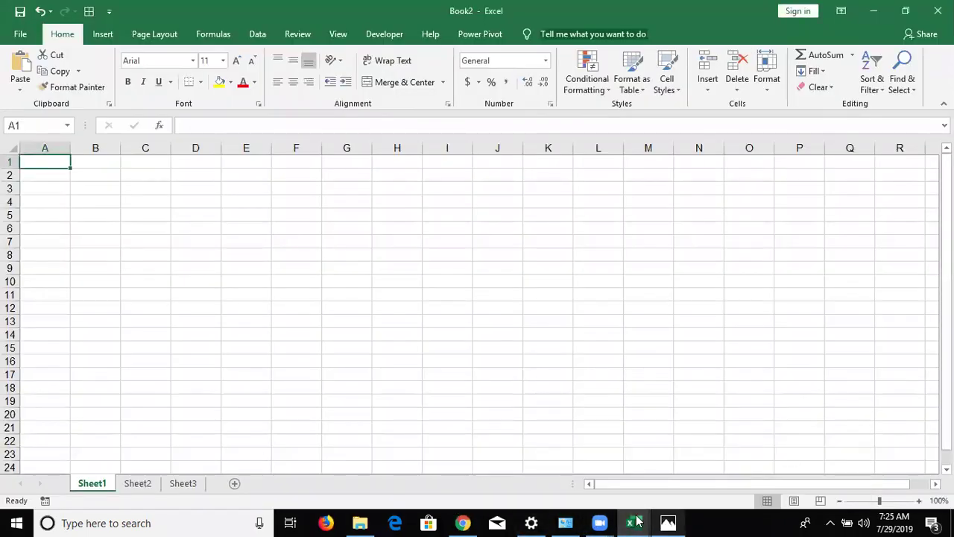
{"action": "mouse_move", "coordinate": [632, 523]}
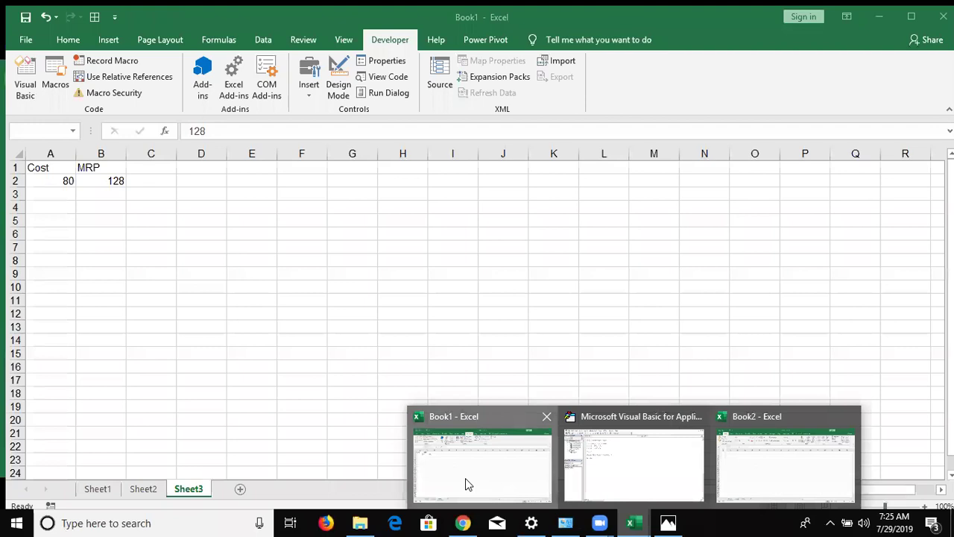
- Switch to Book1's Sheet1 and delete the Groth cells C2:C6
{"action": "left_click", "coordinate": [465, 479]}
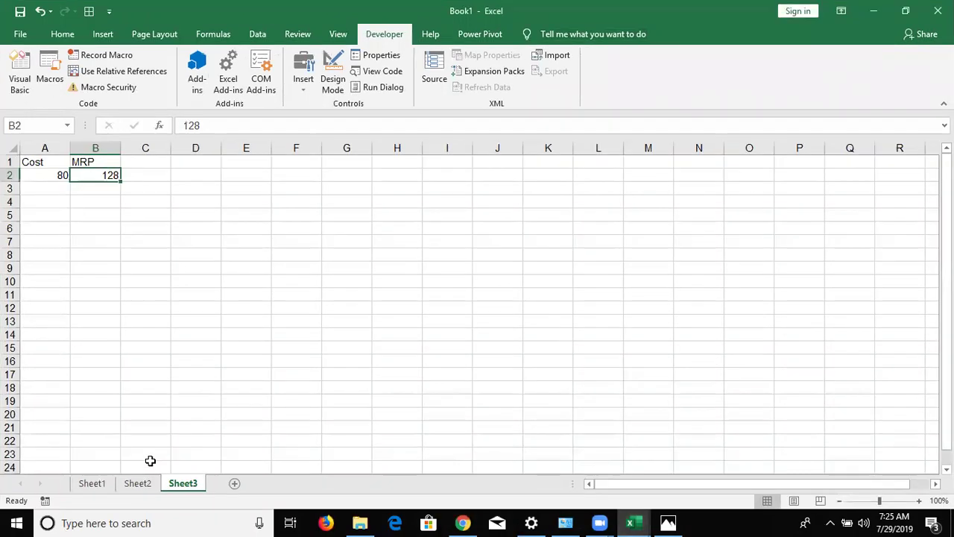
{"action": "left_click", "coordinate": [95, 482]}
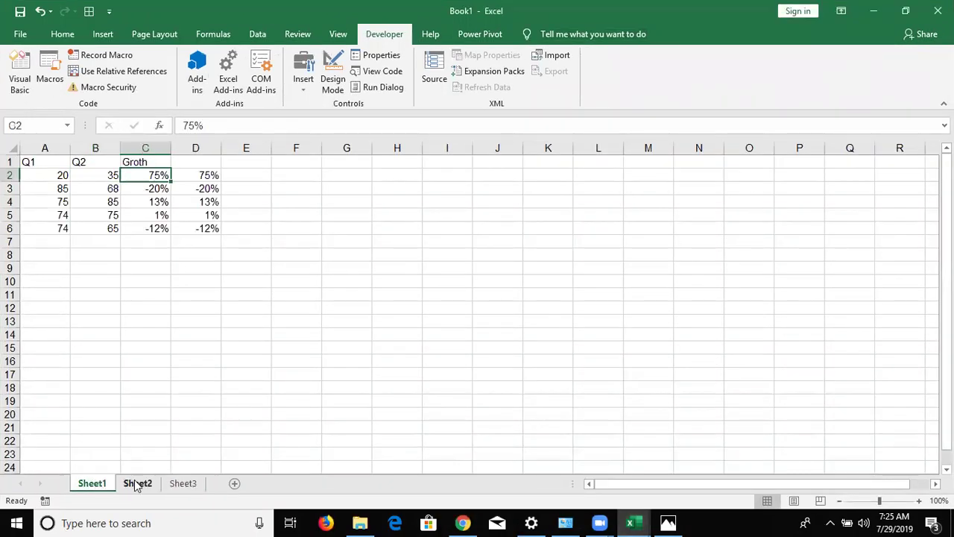
{"action": "left_click", "coordinate": [137, 483]}
{"action": "left_click", "coordinate": [96, 483]}
{"action": "left_click", "coordinate": [44, 161]}
{"action": "left_click", "coordinate": [147, 200]}
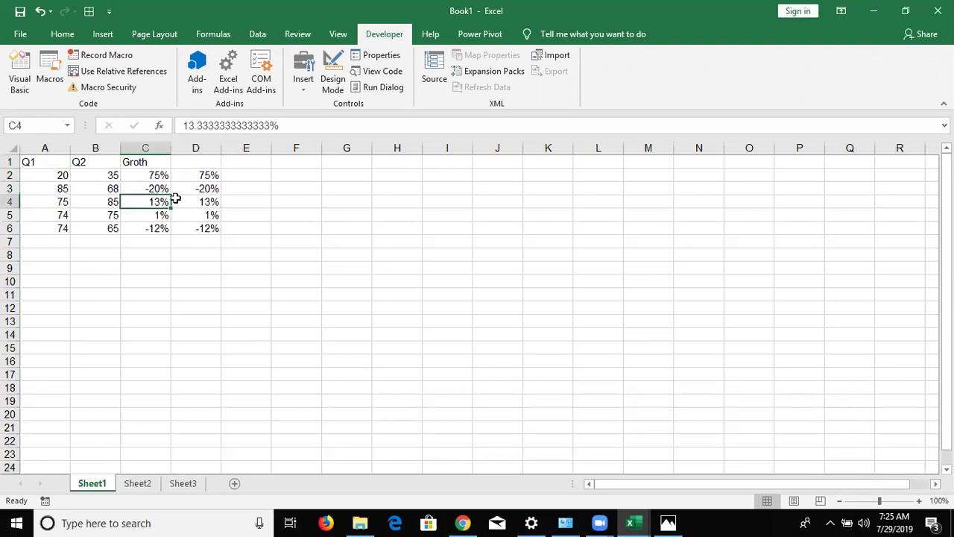
{"action": "left_click", "coordinate": [152, 146]}
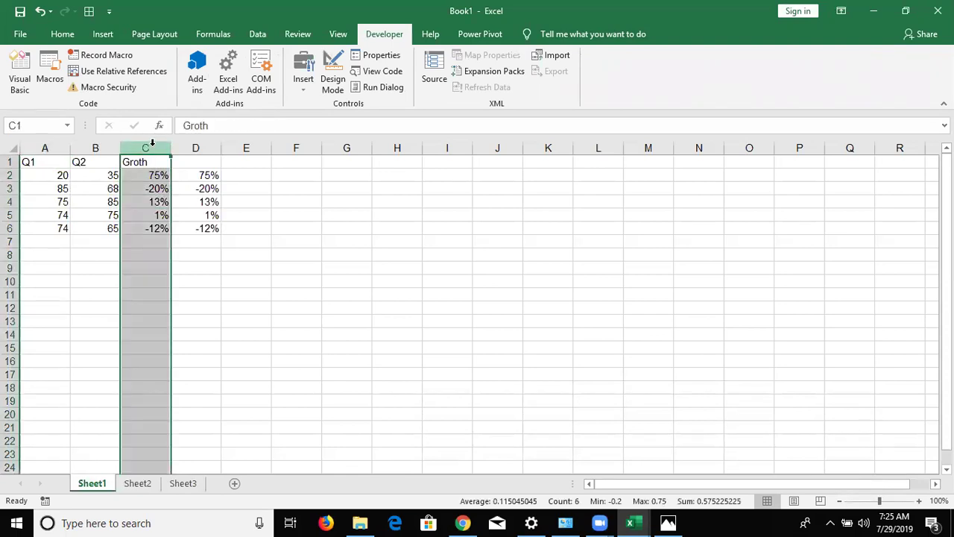
{"action": "left_click_drag", "start_coordinate": [145, 174], "coordinate": [148, 228]}
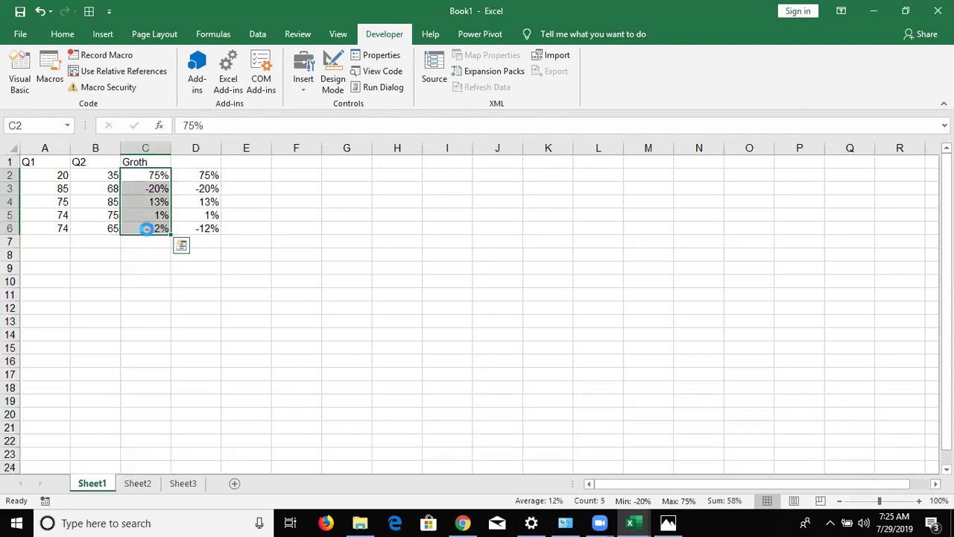
{"action": "key", "text": "ctrl+minus"}
- Shift the growth results left into C2:C6, then give A1:C6 all borders and a yellow fill
{"action": "left_click", "coordinate": [391, 295]}
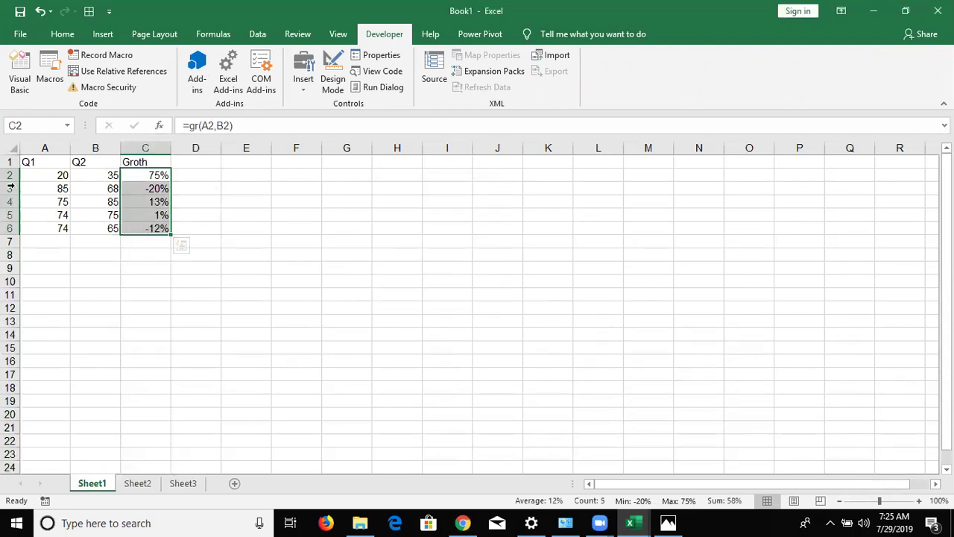
{"action": "left_click_drag", "start_coordinate": [28, 159], "coordinate": [143, 230]}
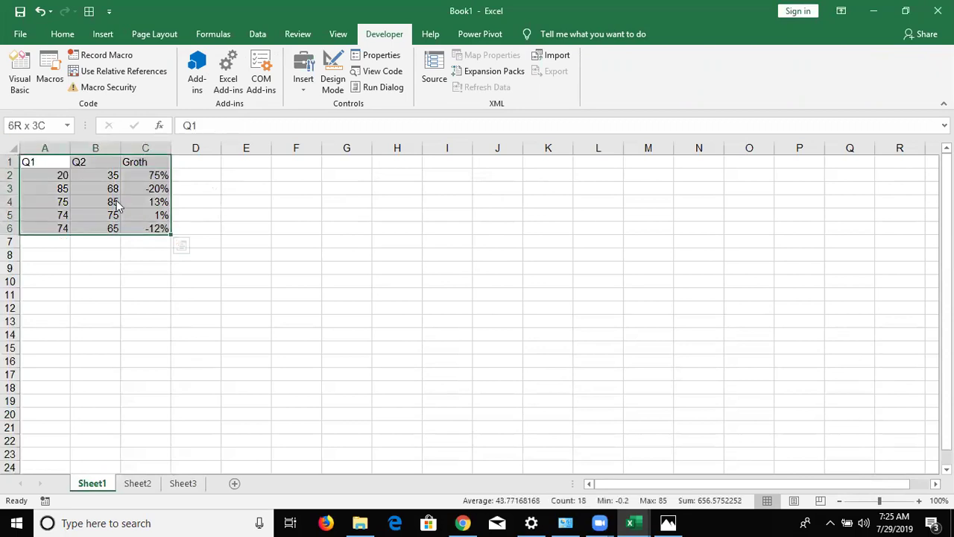
{"action": "left_click", "coordinate": [64, 37]}
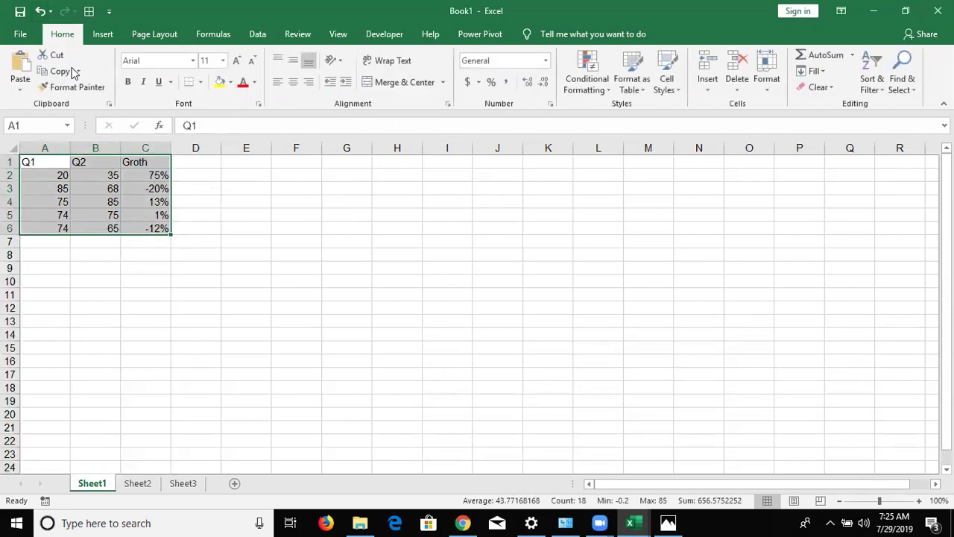
{"action": "left_click", "coordinate": [199, 82]}
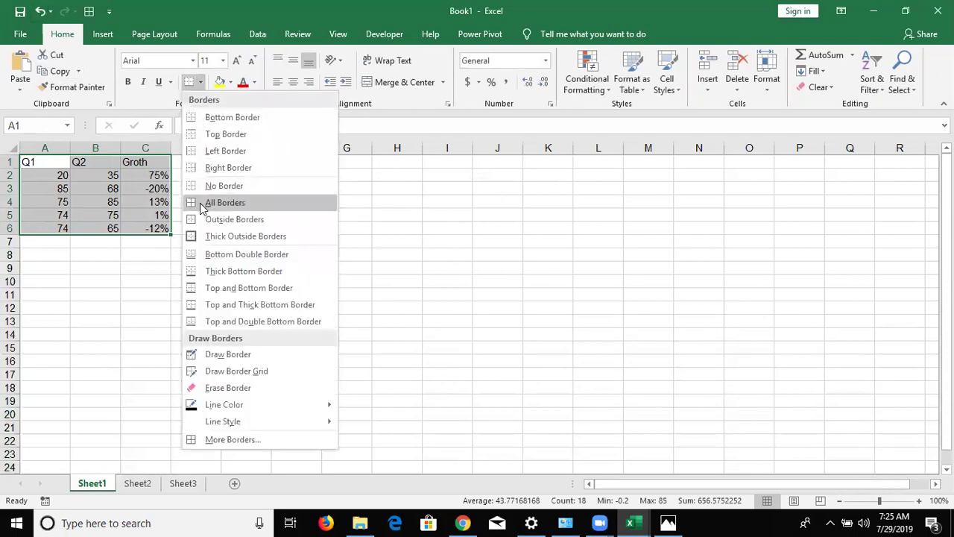
{"action": "left_click", "coordinate": [201, 208]}
{"action": "left_click", "coordinate": [220, 82]}
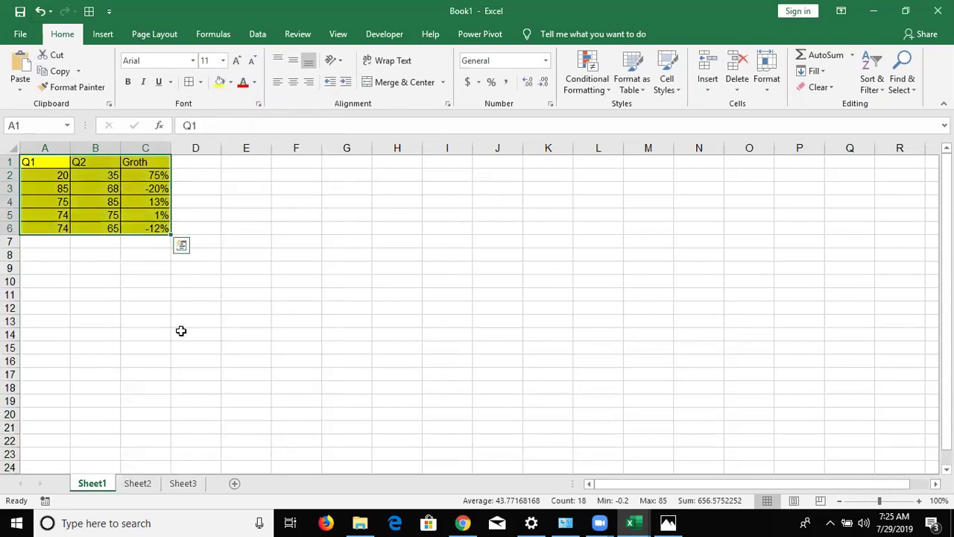
- Copy the formatted table, paste it at I1, then undo the paste
{"action": "key", "text": "ctrl+c"}
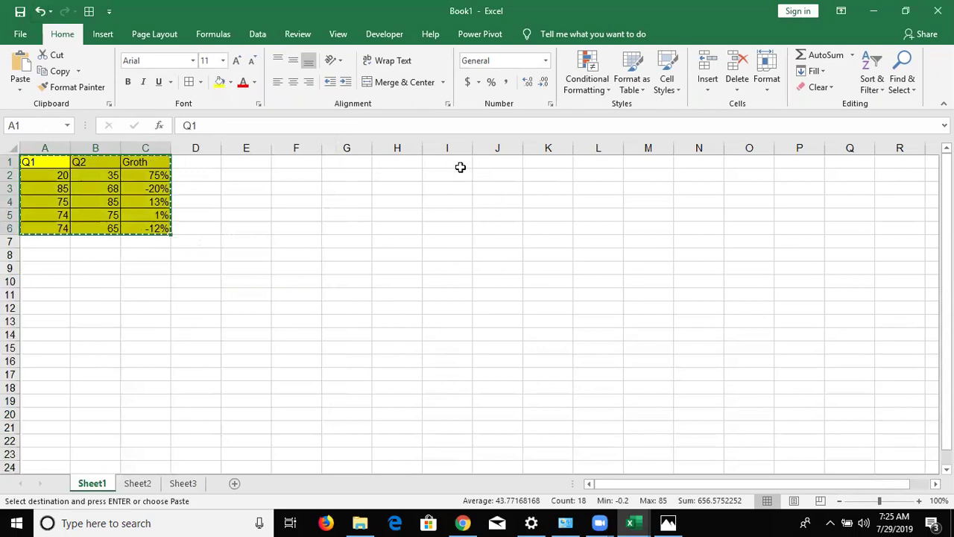
{"action": "left_click", "coordinate": [460, 167]}
{"action": "key", "text": "ctrl+v"}
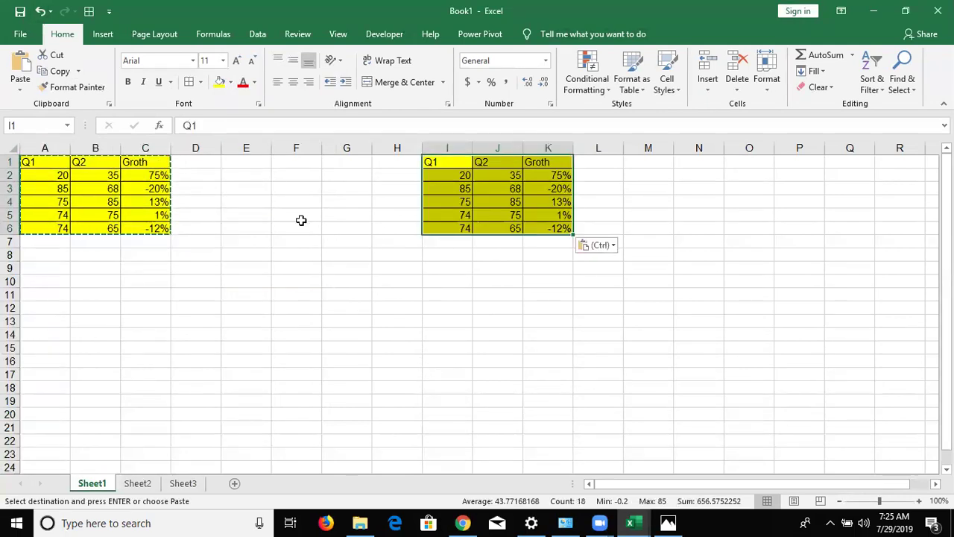
{"action": "key", "text": "ctrl+z"}
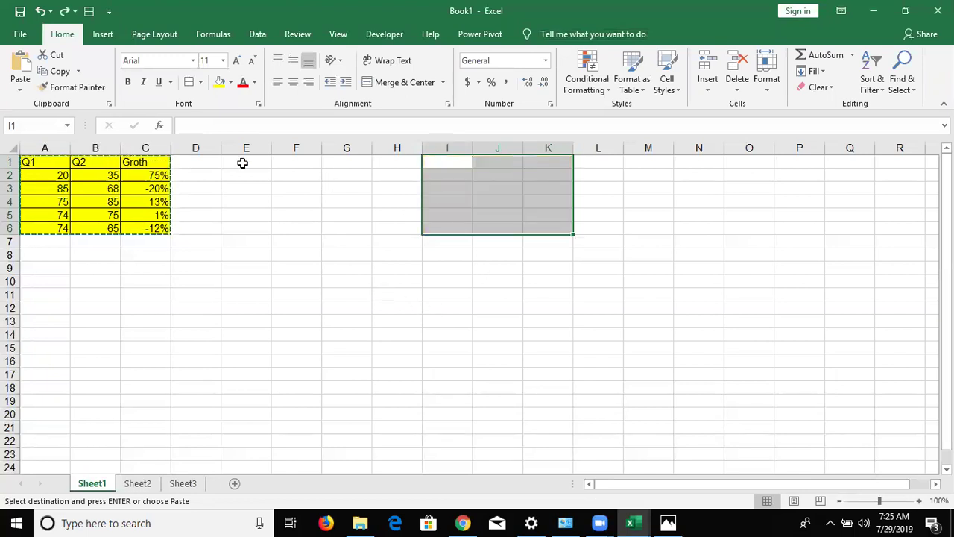
- Paste the copied table at I1 as Formulas only through Paste Special
{"action": "right_click", "coordinate": [446, 170]}
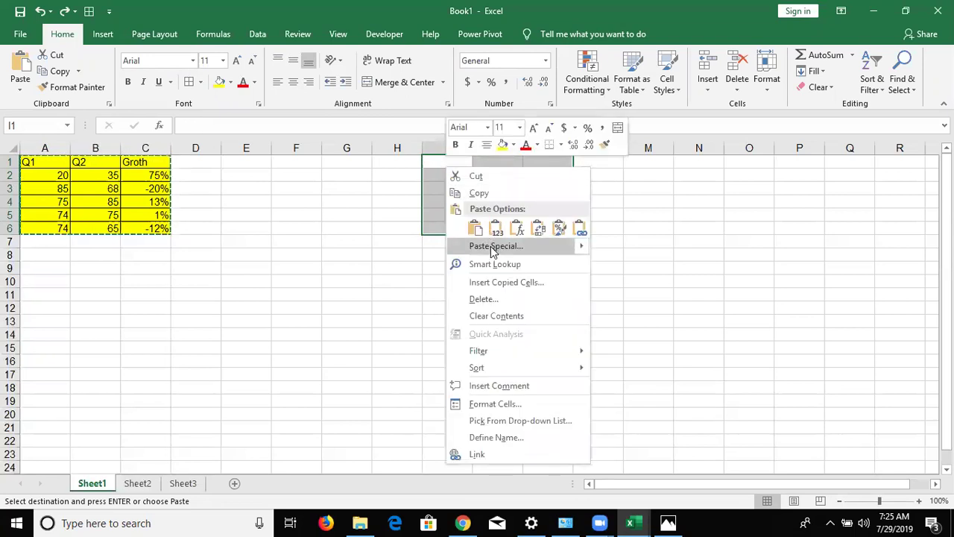
{"action": "left_click", "coordinate": [492, 246]}
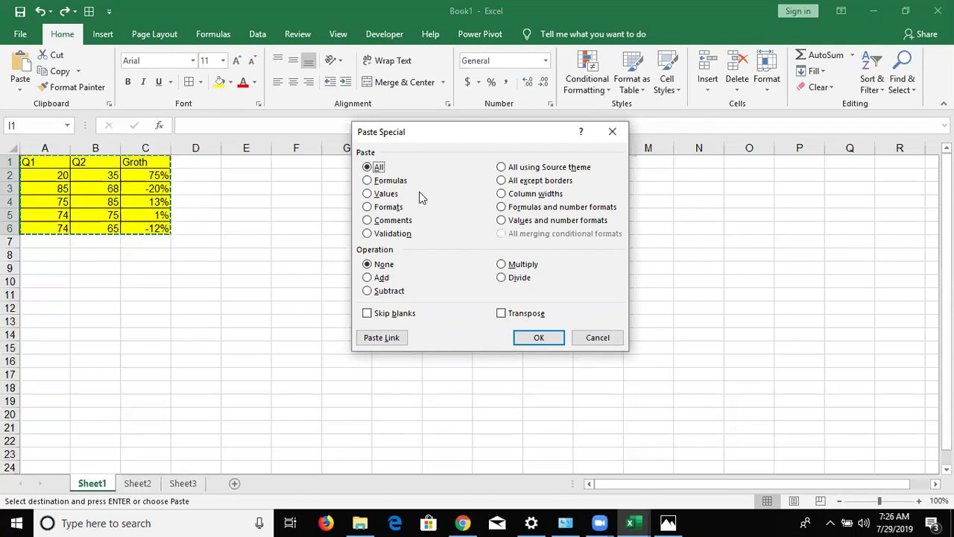
{"action": "left_click", "coordinate": [390, 182]}
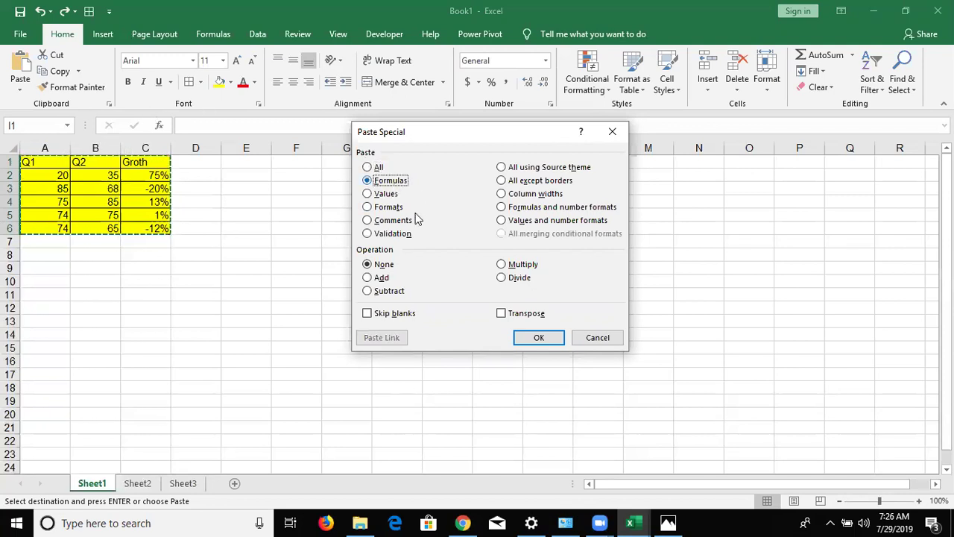
{"action": "left_click", "coordinate": [542, 337]}
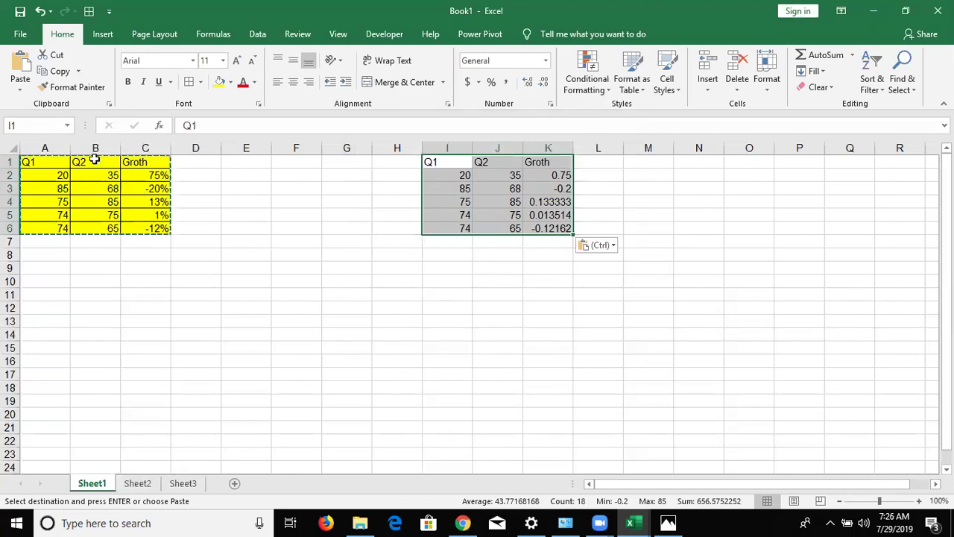
{"action": "left_click", "coordinate": [79, 160]}
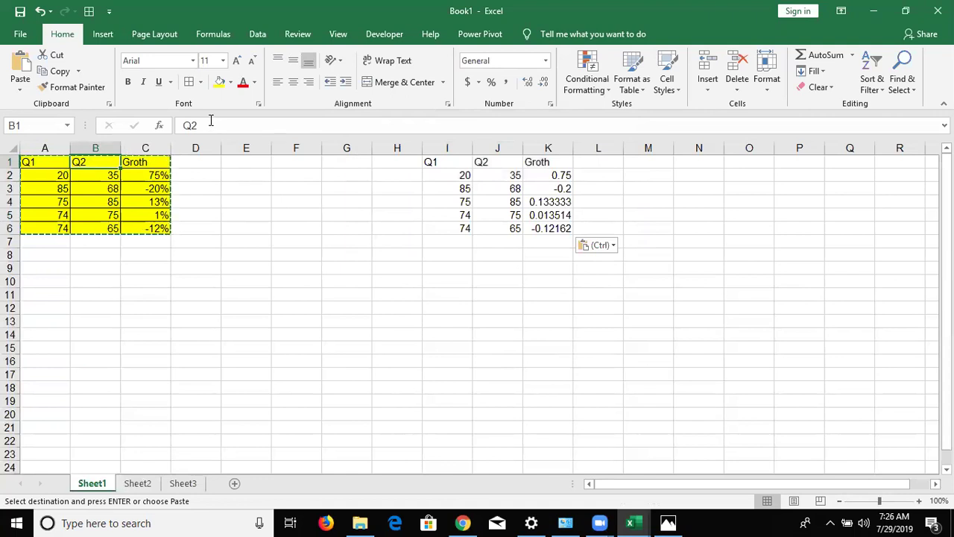
{"action": "type", "text": "MRP"}
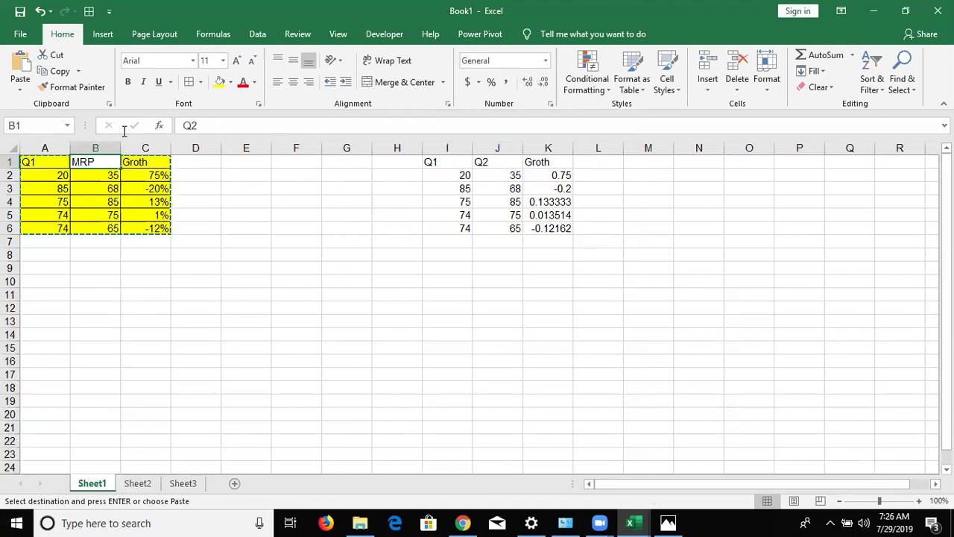
{"action": "key", "text": "F2"}
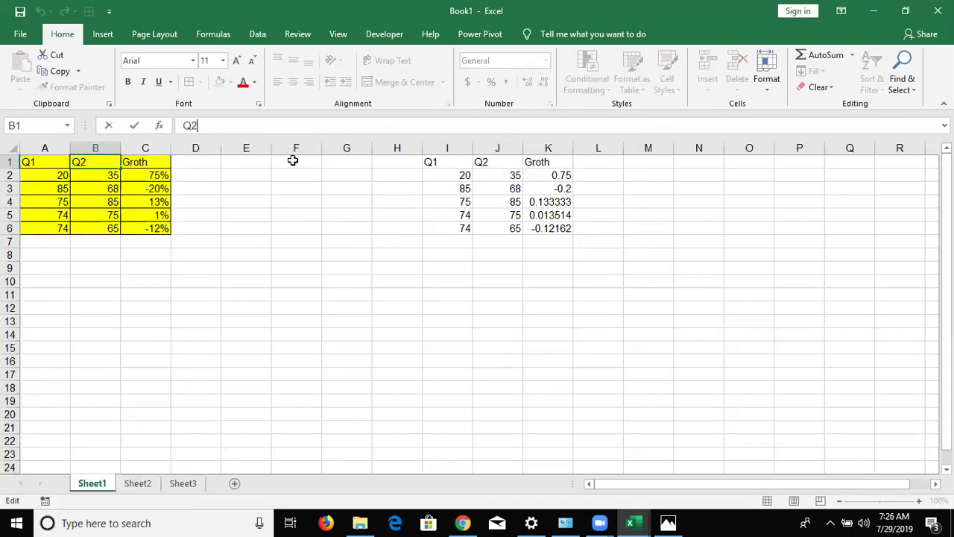
{"action": "key", "text": "Escape"}
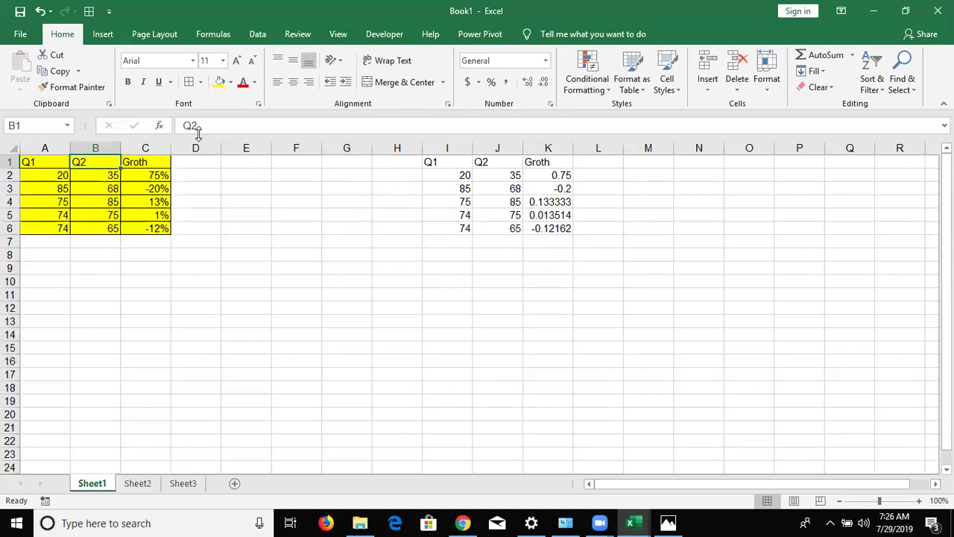
{"action": "key", "text": "Right"}
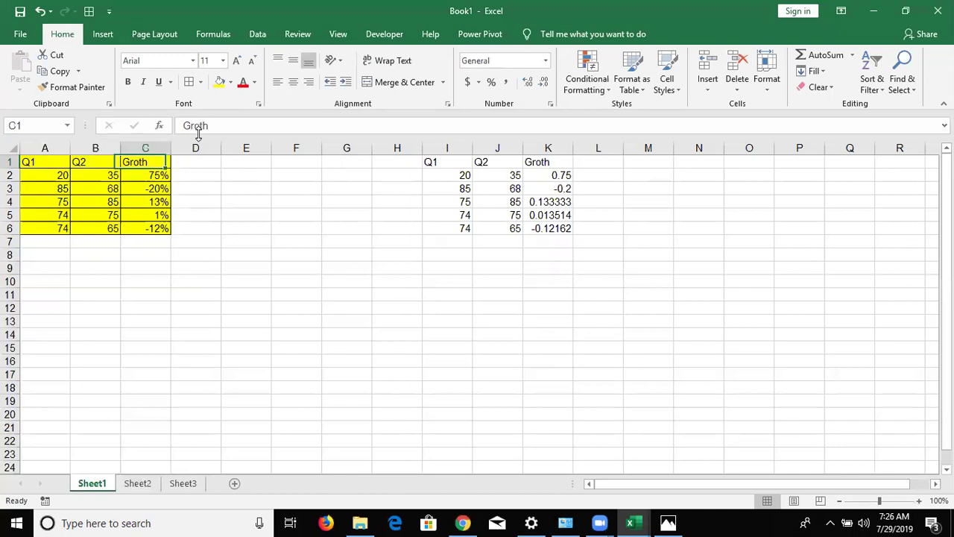
{"action": "key", "text": "Down"}
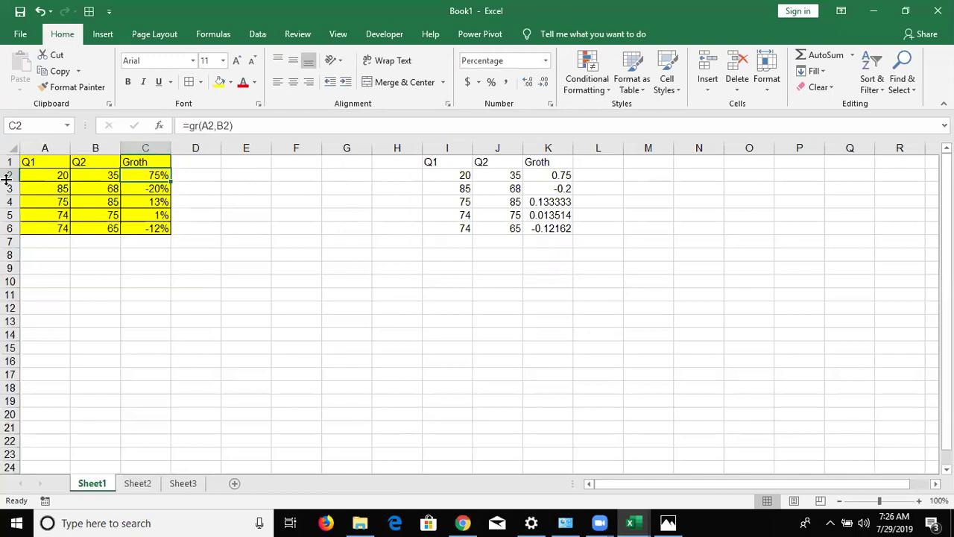
- Copy table A1:C6 and paste it at I8 as Values only
{"action": "left_click", "coordinate": [30, 162]}
{"action": "left_click_drag", "start_coordinate": [37, 162], "coordinate": [145, 227]}
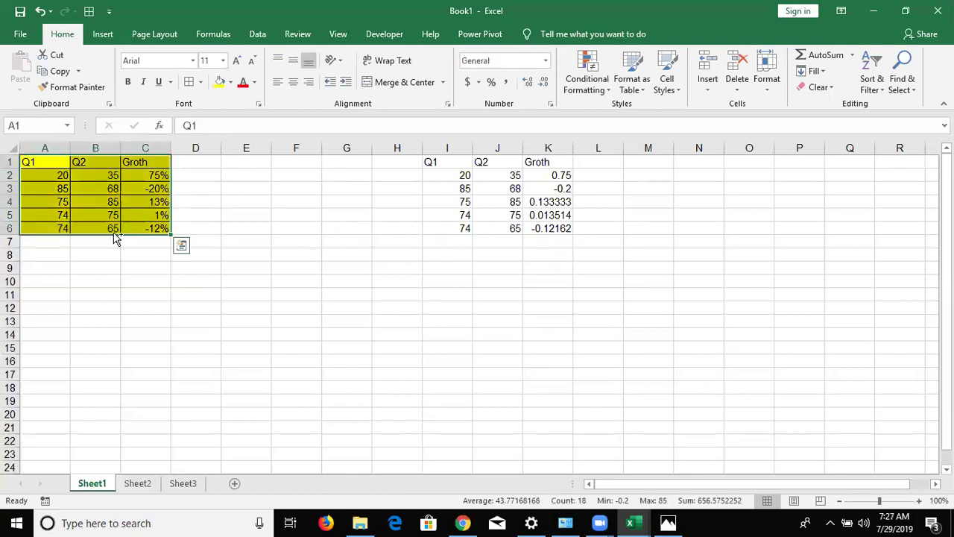
{"action": "key", "text": "ctrl+c"}
{"action": "left_click", "coordinate": [549, 190]}
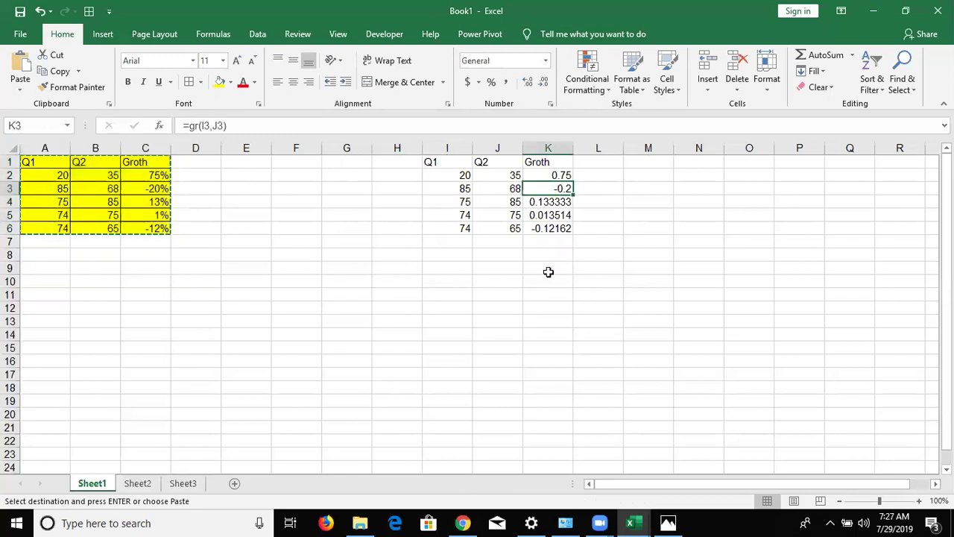
{"action": "left_click", "coordinate": [452, 258]}
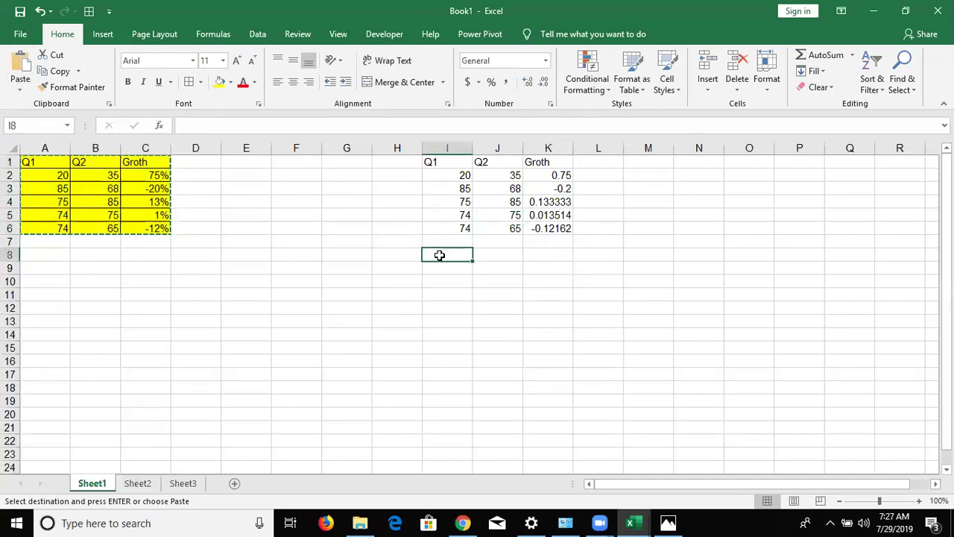
{"action": "right_click", "coordinate": [440, 255]}
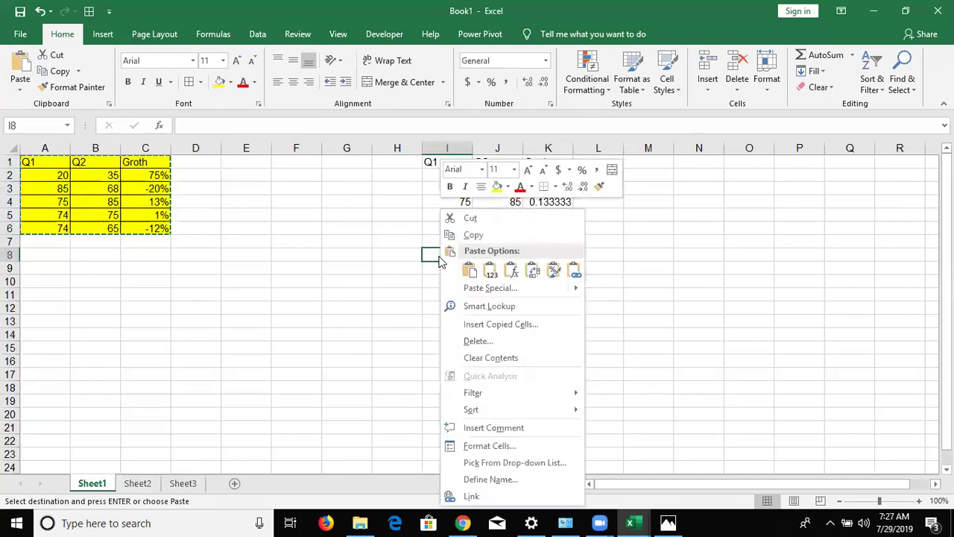
{"action": "left_click", "coordinate": [490, 273]}
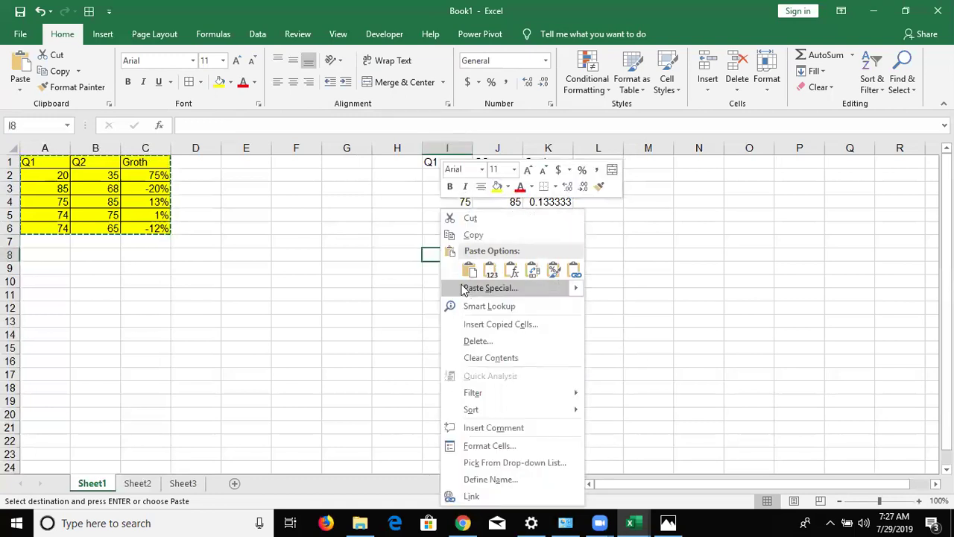
{"action": "left_click", "coordinate": [463, 293]}
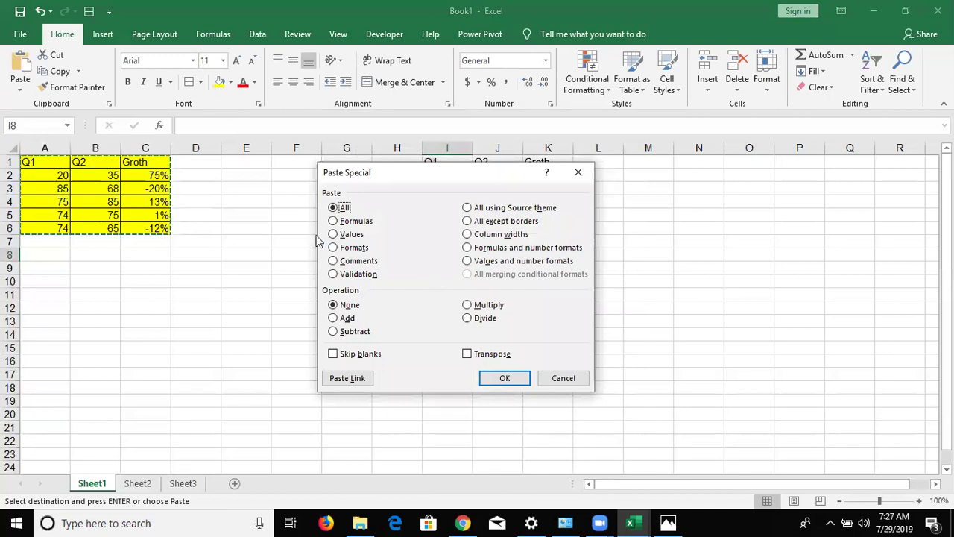
{"action": "left_click", "coordinate": [345, 236]}
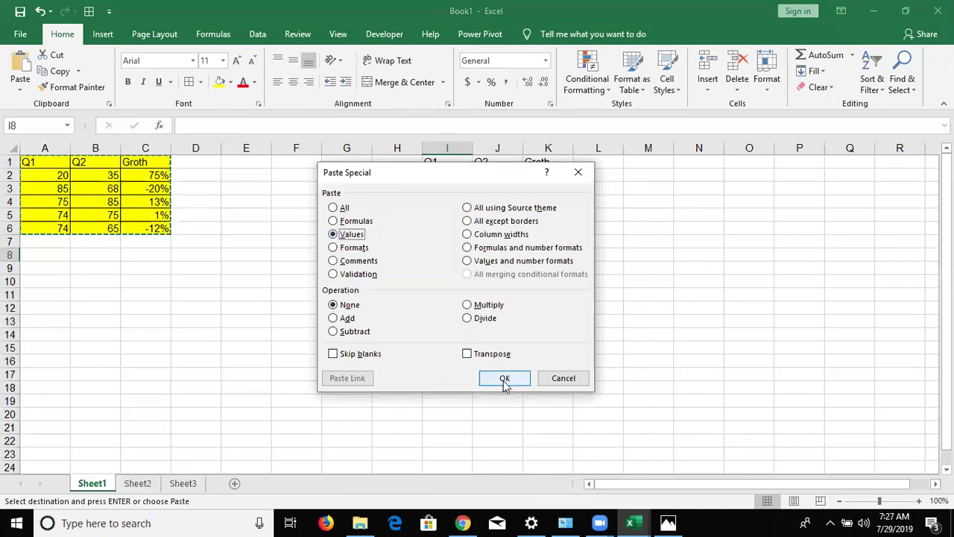
{"action": "left_click", "coordinate": [505, 378]}
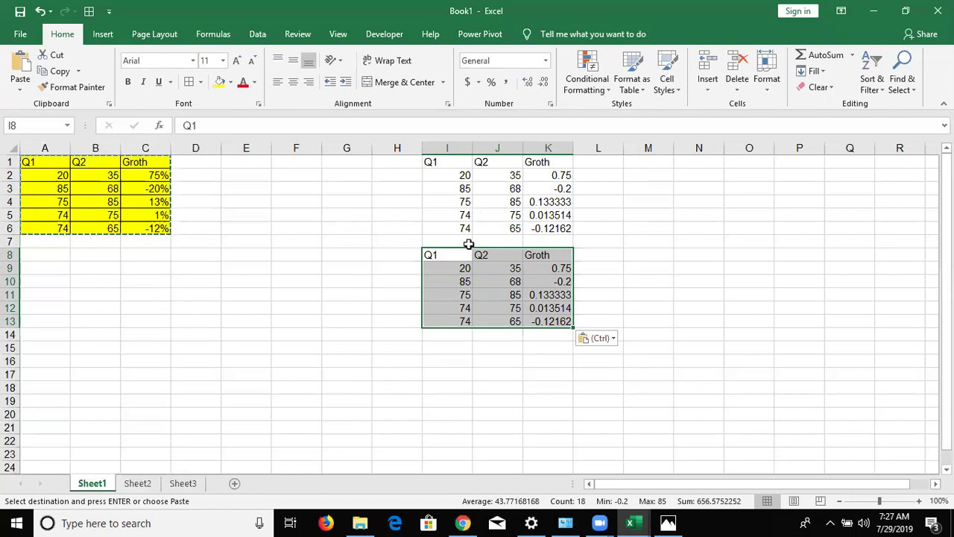
- Check that the pasted Groth cells hold plain numbers, then bring up the Paste Options list
{"action": "left_click_drag", "start_coordinate": [451, 297], "coordinate": [455, 308]}
{"action": "left_click_drag", "start_coordinate": [435, 254], "coordinate": [549, 319]}
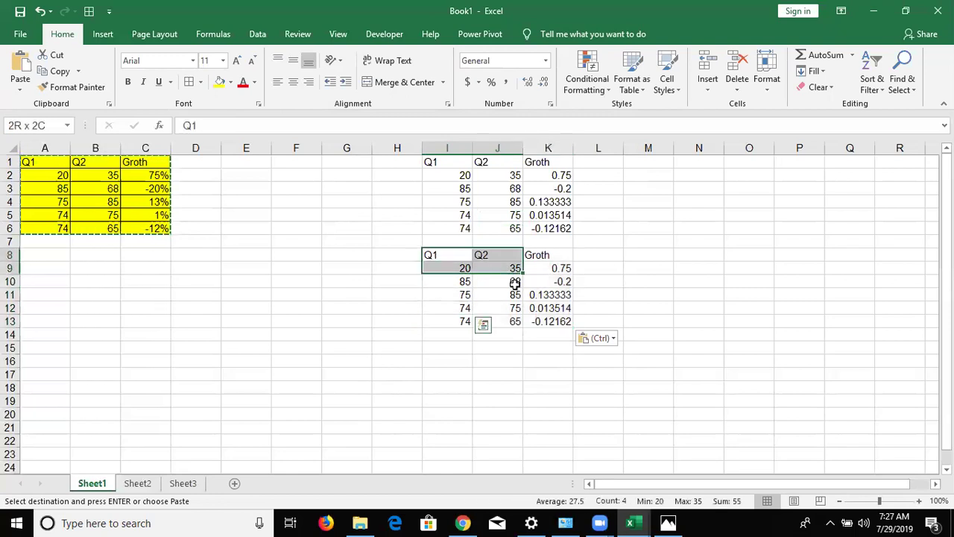
{"action": "left_click", "coordinate": [546, 307]}
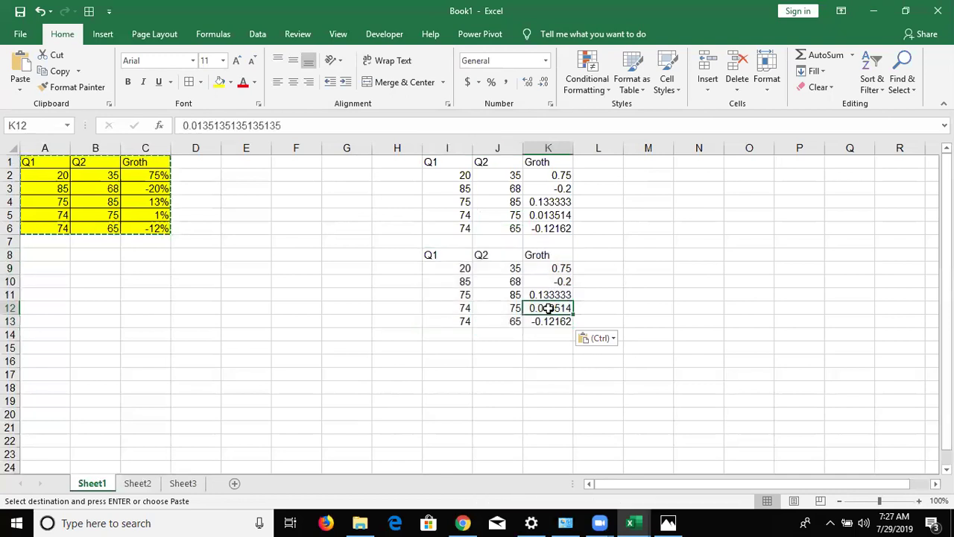
{"action": "key", "text": "Up"}
{"action": "key", "text": "Up"}
{"action": "key", "text": "Up"}
{"action": "key", "text": "Down"}
{"action": "key", "text": "Down"}
{"action": "key", "text": "Down"}
{"action": "key", "text": "Down"}
{"action": "key", "text": "Up"}
{"action": "key", "text": "Up"}
{"action": "key", "text": "Up"}
{"action": "key", "text": "Up"}
{"action": "key", "text": "Up"}
{"action": "key", "text": "Up"}
{"action": "key", "text": "Up"}
{"action": "key", "text": "Up"}
{"action": "key", "text": "Up"}
{"action": "key", "text": "Up"}
{"action": "key", "text": "Up"}
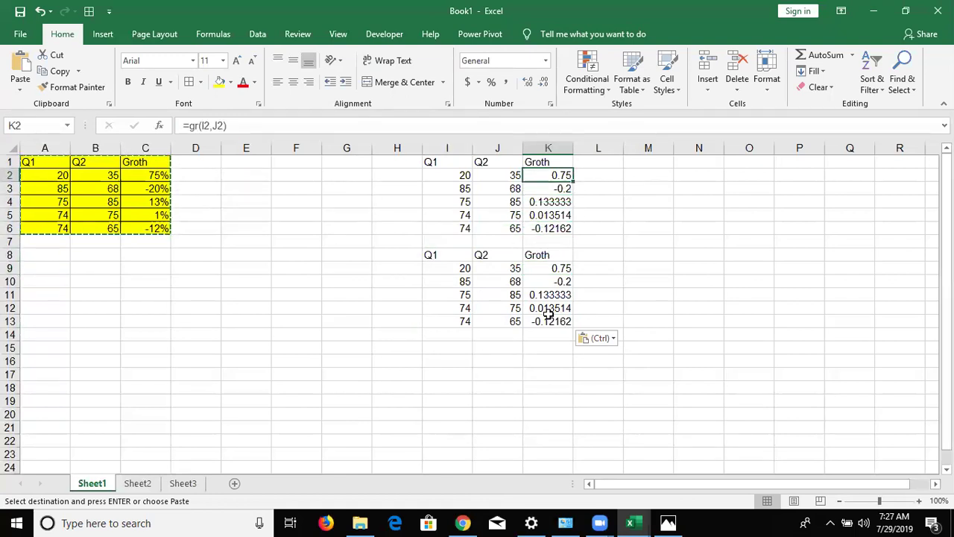
{"action": "key", "text": "ctrl"}
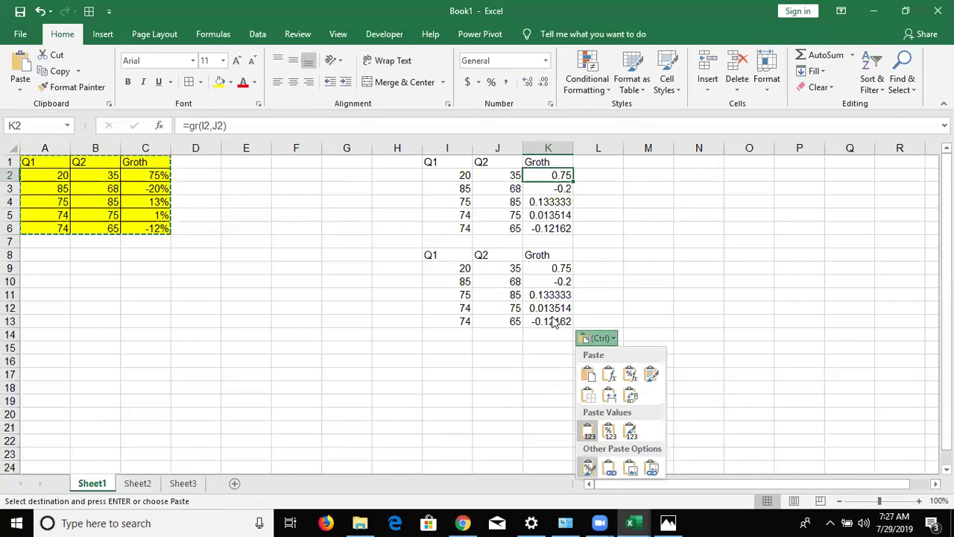
- Clear the pasted copy below the table and select the Groth cells K2:K6
{"action": "left_click_drag", "start_coordinate": [419, 255], "coordinate": [548, 333]}
{"action": "key", "text": "Delete"}
{"action": "key", "text": "Up"}
{"action": "key", "text": "Up"}
{"action": "key", "text": "Up"}
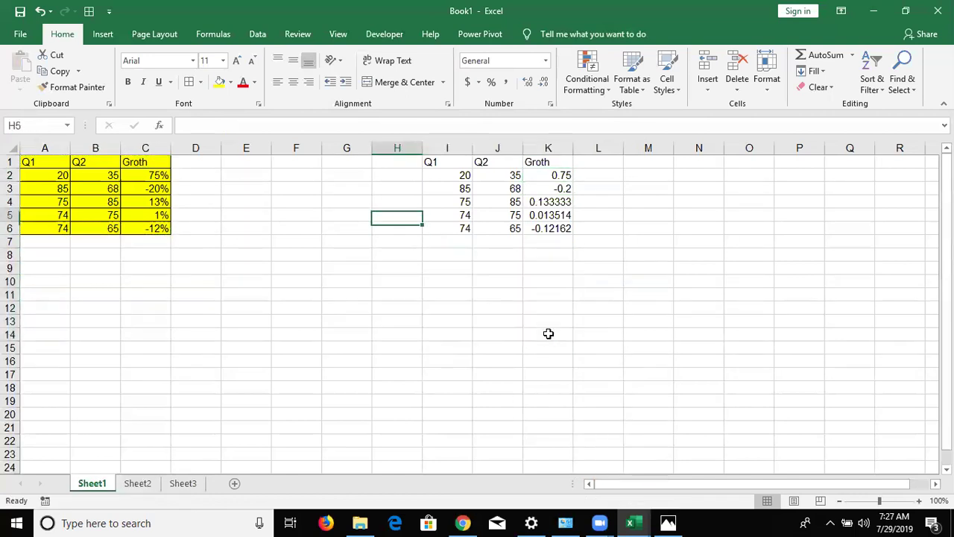
{"action": "key", "text": "Up"}
{"action": "key", "text": "Right"}
{"action": "key", "text": "Right"}
{"action": "key", "text": "Up"}
{"action": "key", "text": "Up"}
{"action": "key", "text": "Up"}
{"action": "key", "text": "Right"}
{"action": "key", "text": "Down"}
{"action": "key", "text": "ctrl+Down"}
{"action": "key", "text": "ctrl+Up"}
{"action": "key", "text": "Down"}
{"action": "key", "text": "ctrl+shift+Down"}
- Replace the gr formulas in K2:K6 with their values using Paste Special Values
{"action": "key", "text": "ctrl+c"}
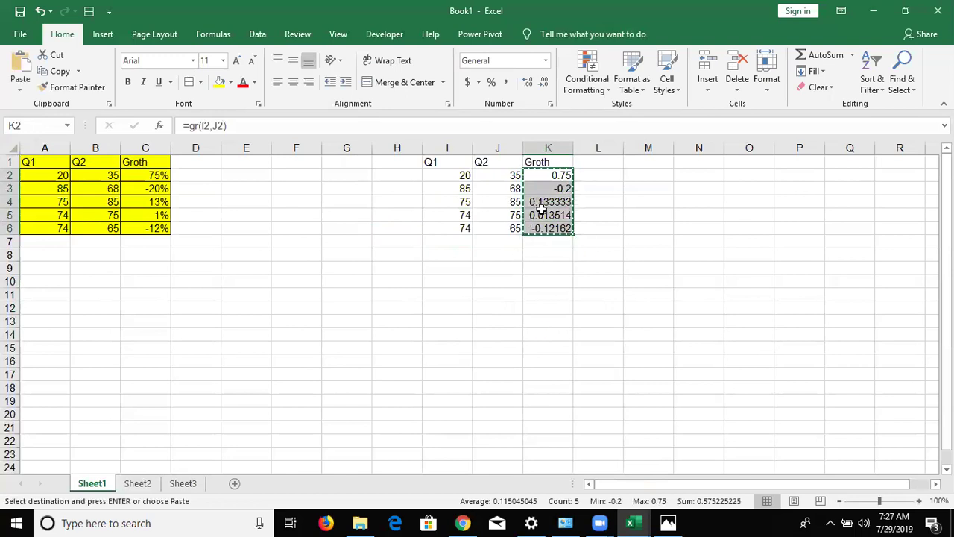
{"action": "right_click", "coordinate": [542, 209]}
{"action": "left_click", "coordinate": [570, 283]}
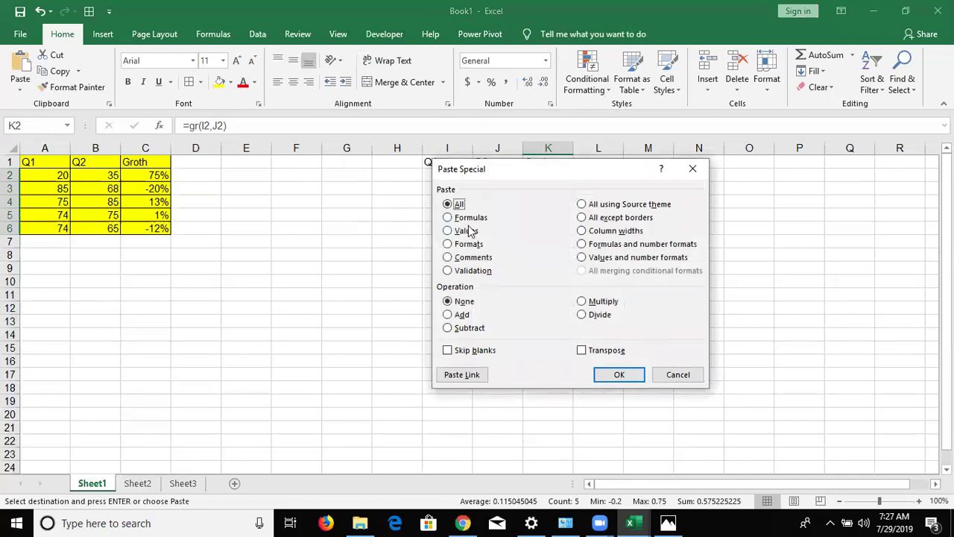
{"action": "left_click", "coordinate": [467, 231]}
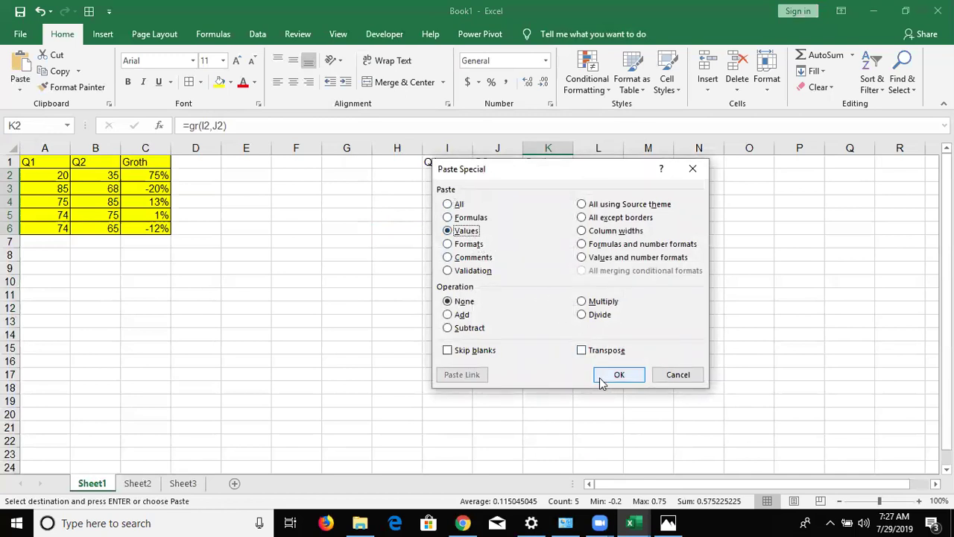
{"action": "left_click", "coordinate": [619, 374]}
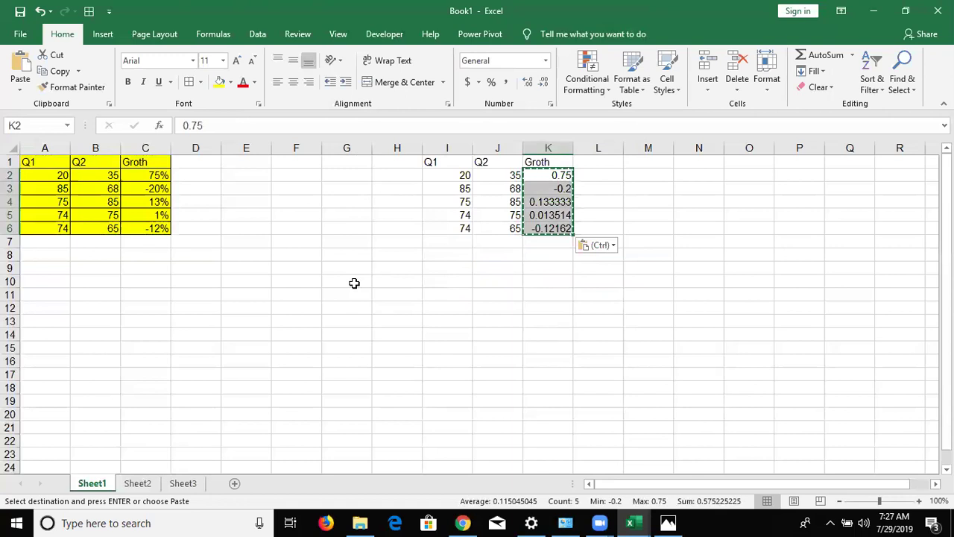
{"action": "left_click", "coordinate": [354, 283]}
{"action": "left_click", "coordinate": [555, 215]}
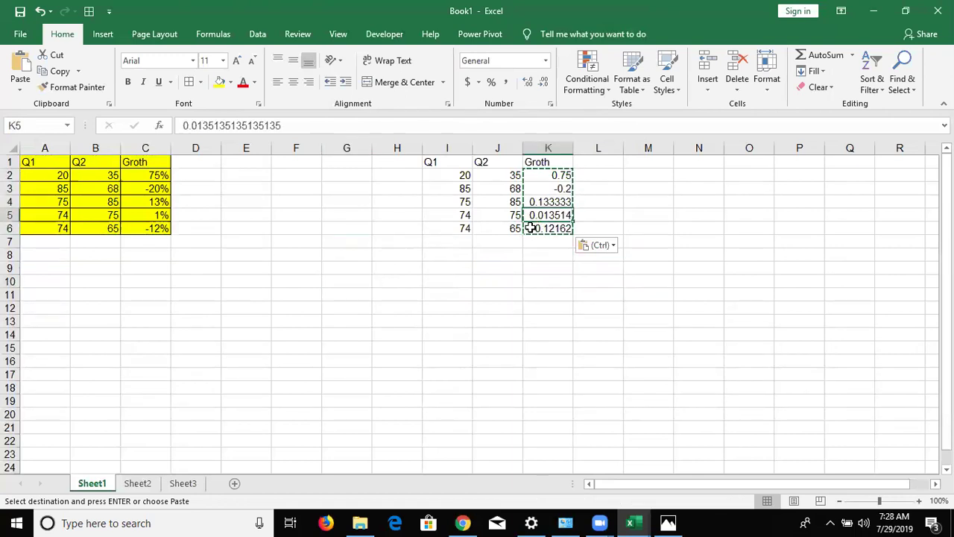
- Browse File Explorer to D:\Disk-3\3.Dashboard and select the 7.Sales Analysis workbook
{"action": "left_click", "coordinate": [361, 523]}
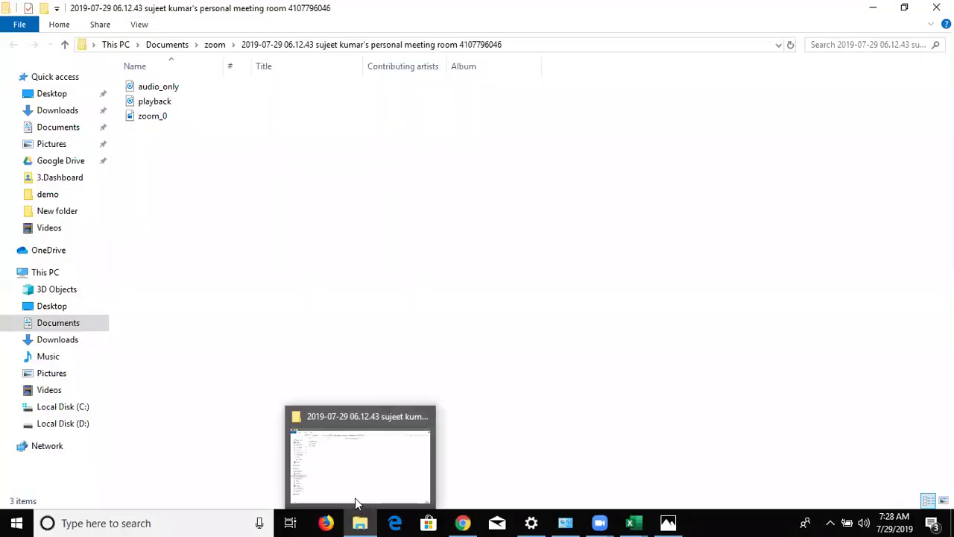
{"action": "left_click", "coordinate": [81, 424]}
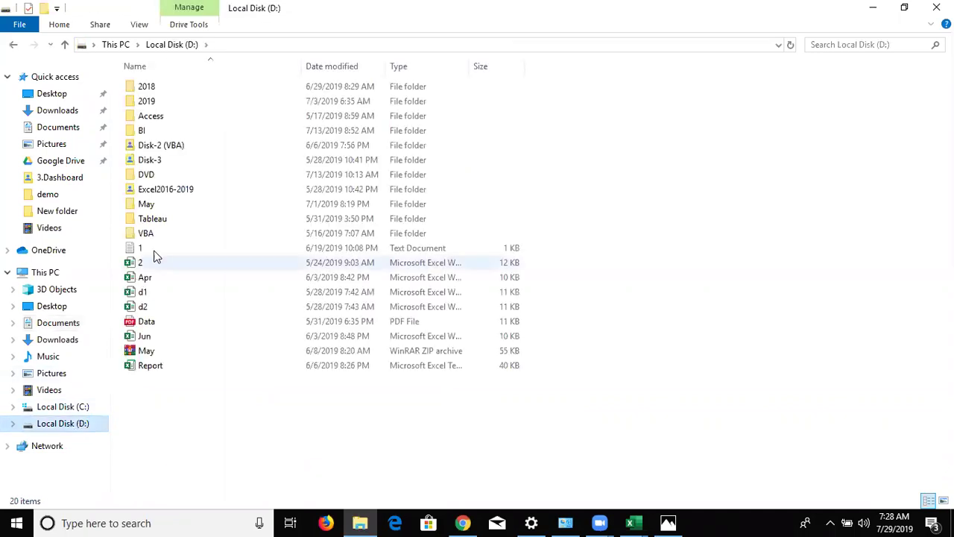
{"action": "left_click", "coordinate": [160, 165]}
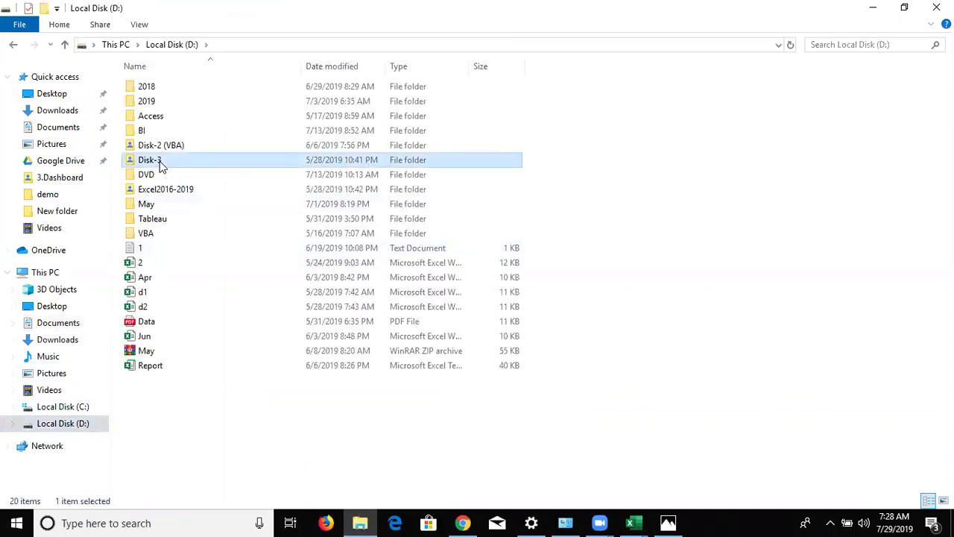
{"action": "double_click", "coordinate": [160, 165]}
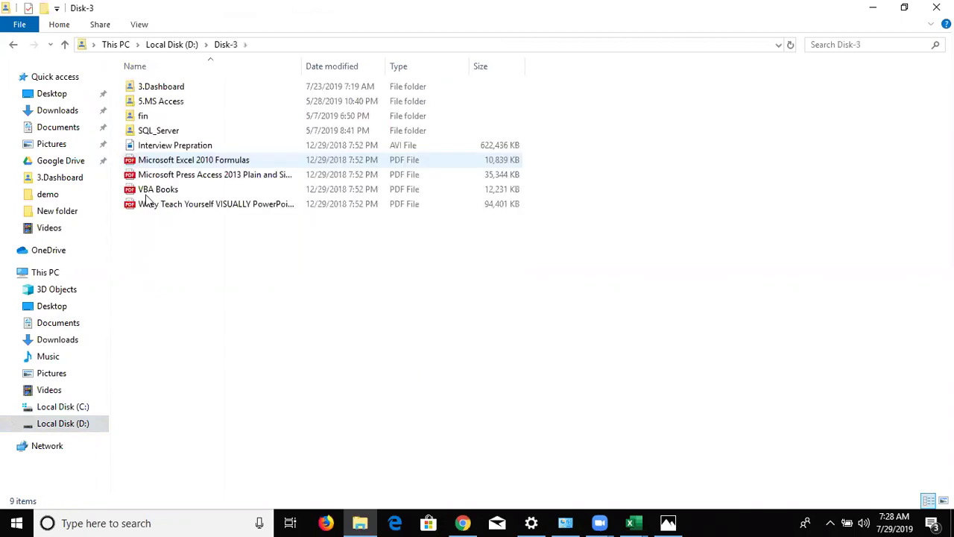
{"action": "left_click", "coordinate": [169, 88]}
{"action": "double_click", "coordinate": [172, 88]}
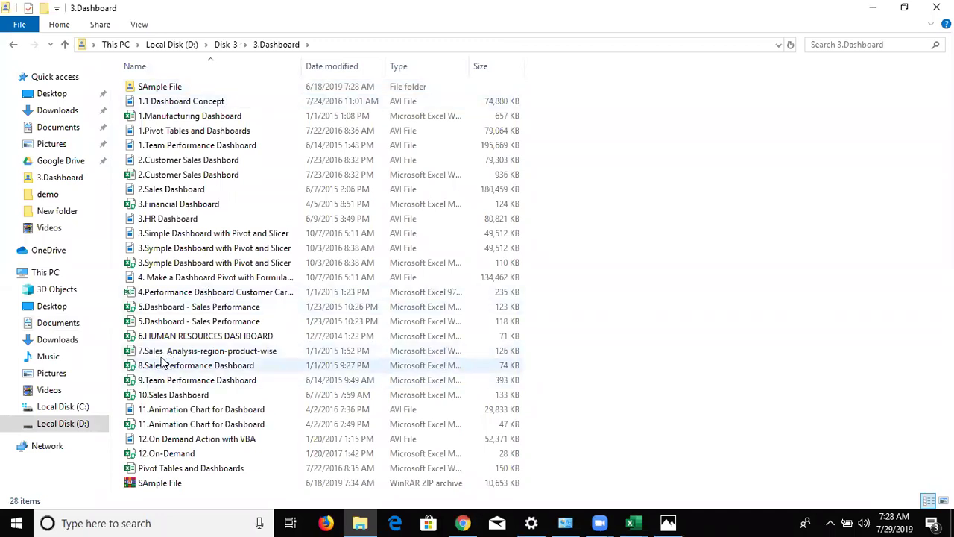
{"action": "left_click", "coordinate": [159, 353]}
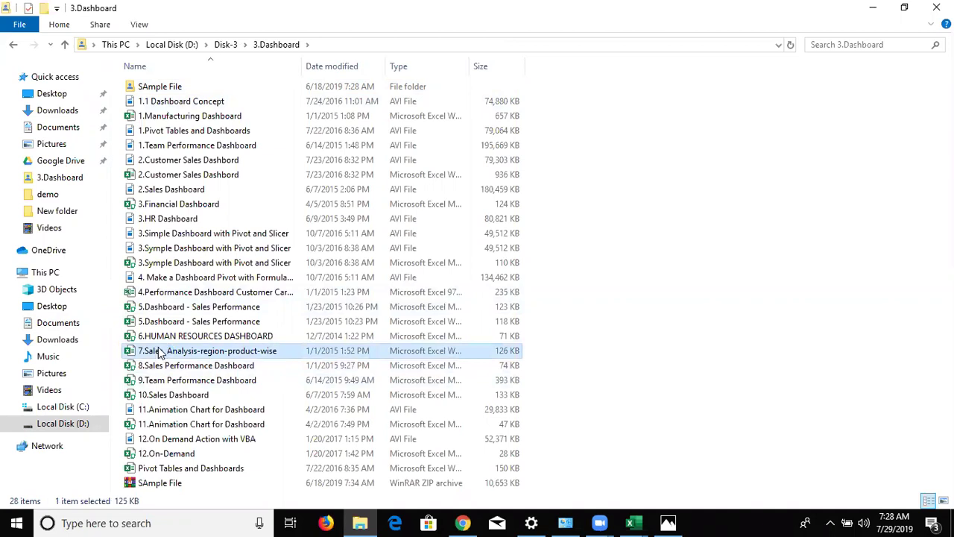
{"action": "key", "text": "alt+Tab"}
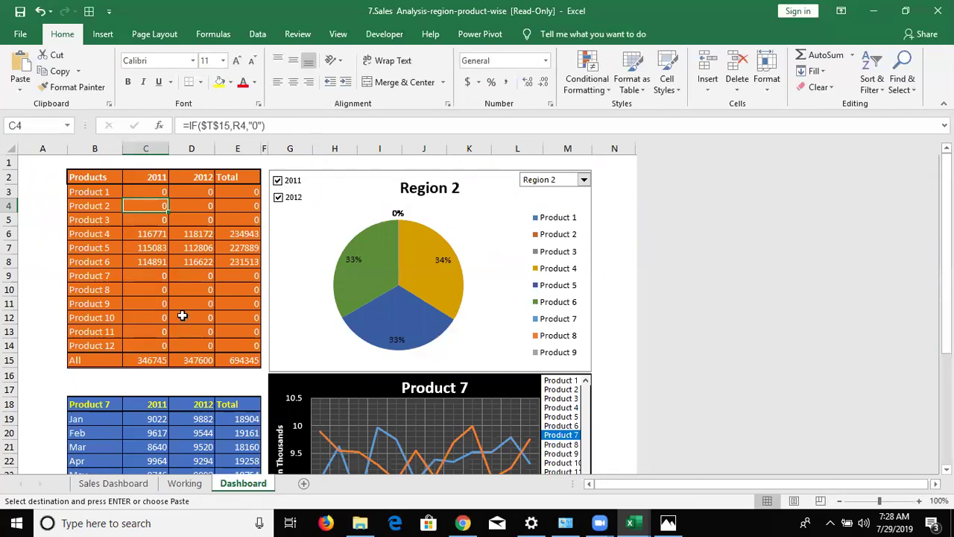
- Scroll the 7.Sales Analysis Dashboard sheet to look over its tables and Region 2 pie chart
{"action": "scroll", "coordinate": [182, 318], "scroll_direction": "down", "scroll_amount": 5}
{"action": "scroll", "coordinate": [182, 319], "scroll_direction": "up", "scroll_amount": 4}
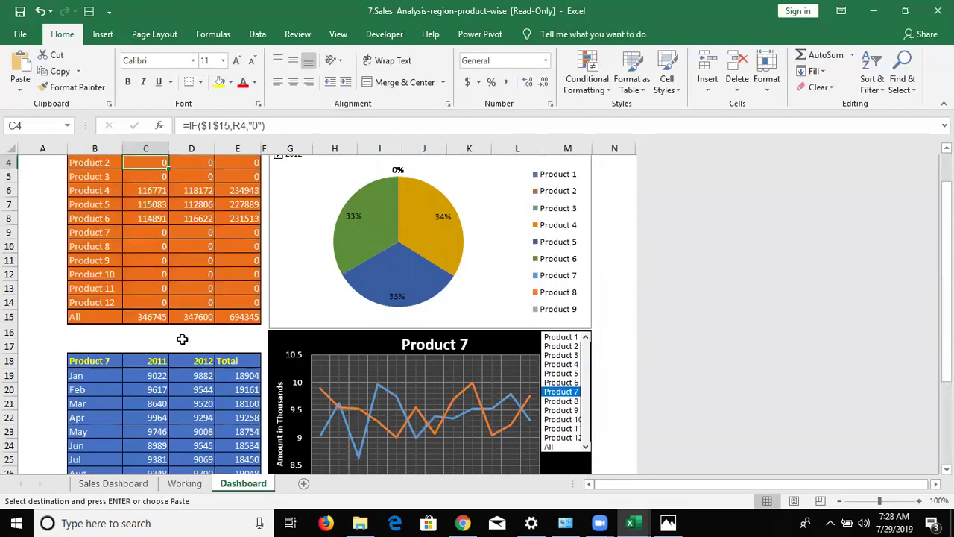
- Show Product 3 in the dashboard chart, then browse the Sales Dashboard sheet's monthly regional data
{"action": "left_click", "coordinate": [560, 355]}
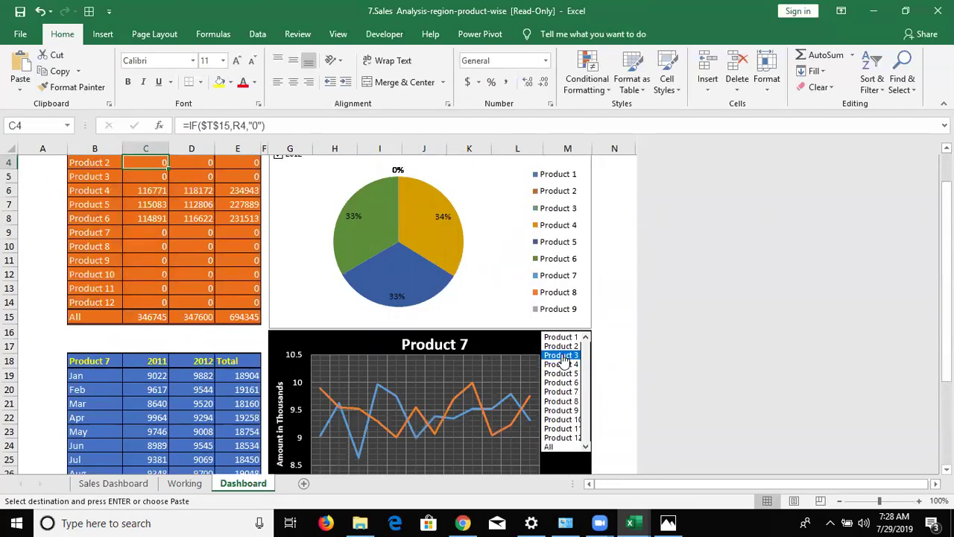
{"action": "left_click", "coordinate": [119, 483]}
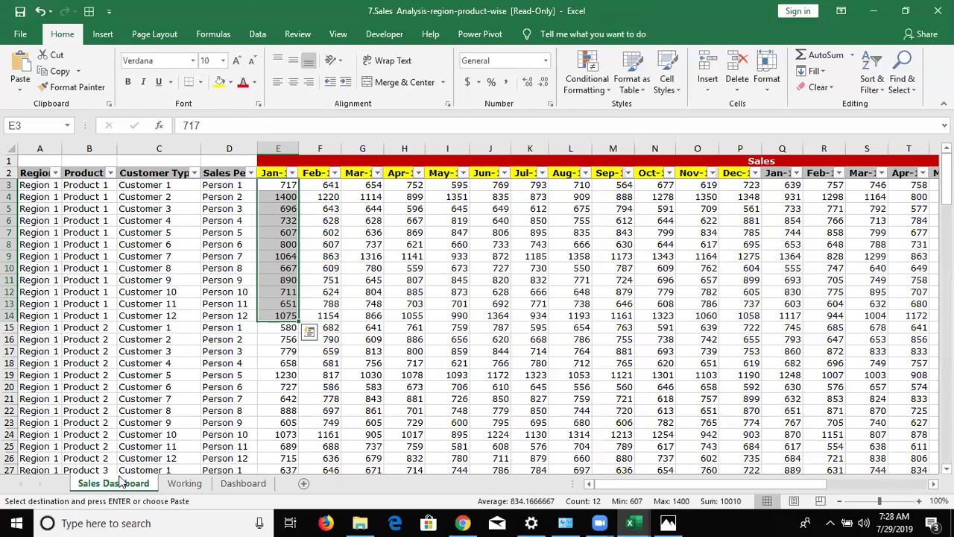
{"action": "scroll", "coordinate": [119, 481], "scroll_direction": "down", "scroll_amount": 1}
{"action": "scroll", "coordinate": [119, 481], "scroll_direction": "down", "scroll_amount": 1}
{"action": "scroll", "coordinate": [120, 481], "scroll_direction": "up", "scroll_amount": 1}
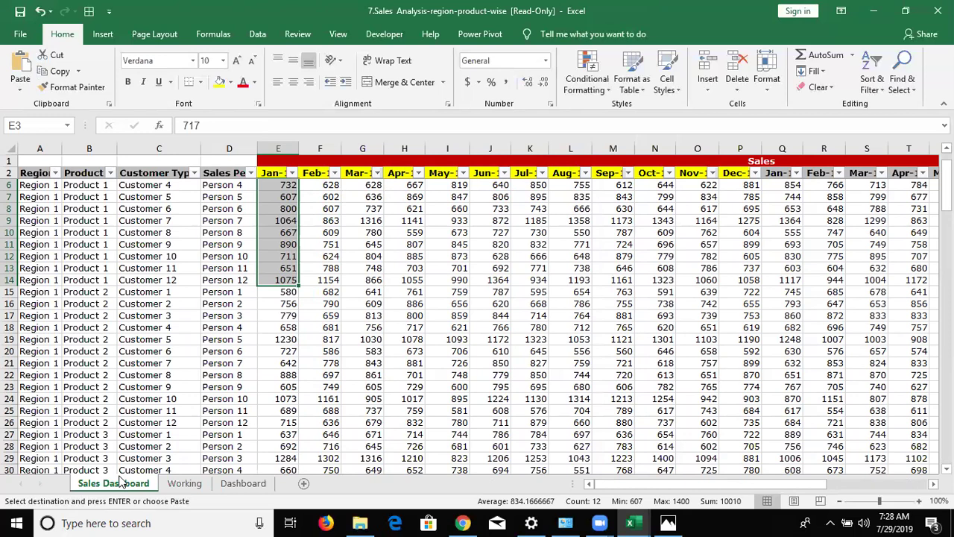
- Return to the Dashboard sheet and set the product chart's list box to All
{"action": "left_click", "coordinate": [256, 483]}
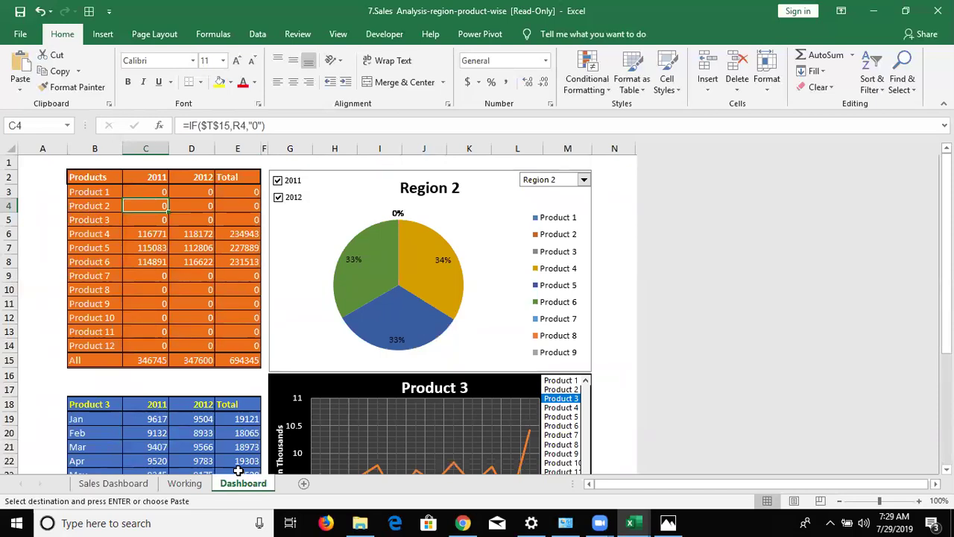
{"action": "scroll", "coordinate": [237, 471], "scroll_direction": "down", "scroll_amount": 3}
{"action": "scroll", "coordinate": [237, 471], "scroll_direction": "down", "scroll_amount": 4}
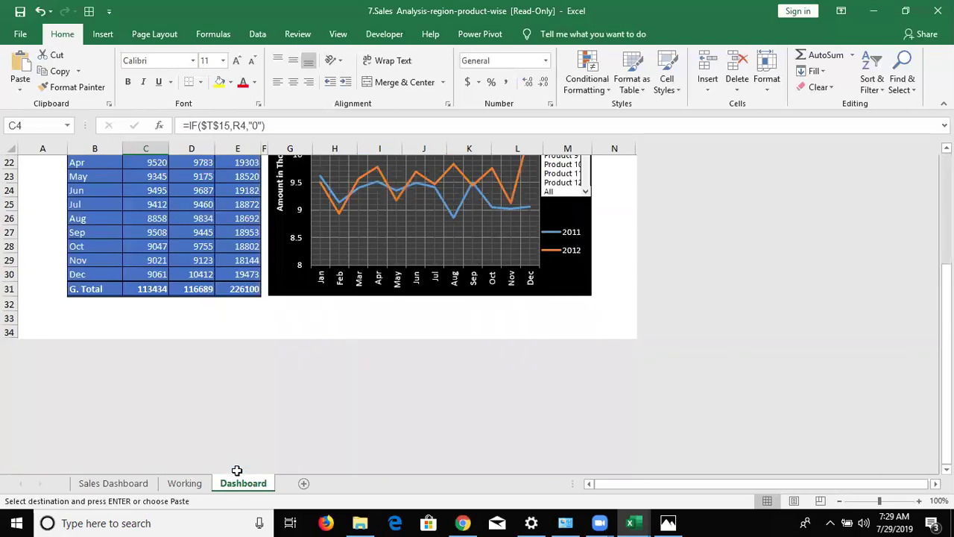
{"action": "scroll", "coordinate": [236, 470], "scroll_direction": "up", "scroll_amount": 1}
{"action": "scroll", "coordinate": [236, 470], "scroll_direction": "up", "scroll_amount": 5}
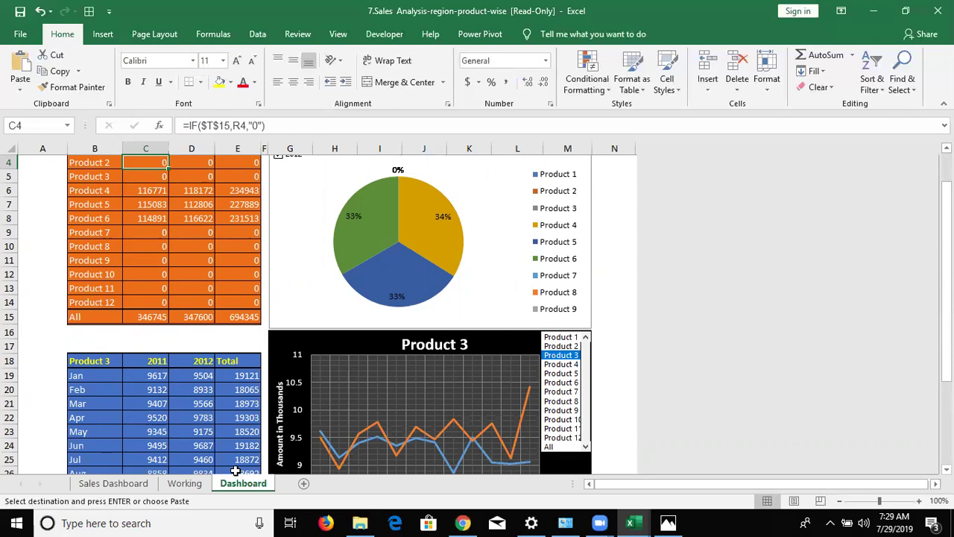
{"action": "left_click", "coordinate": [551, 448]}
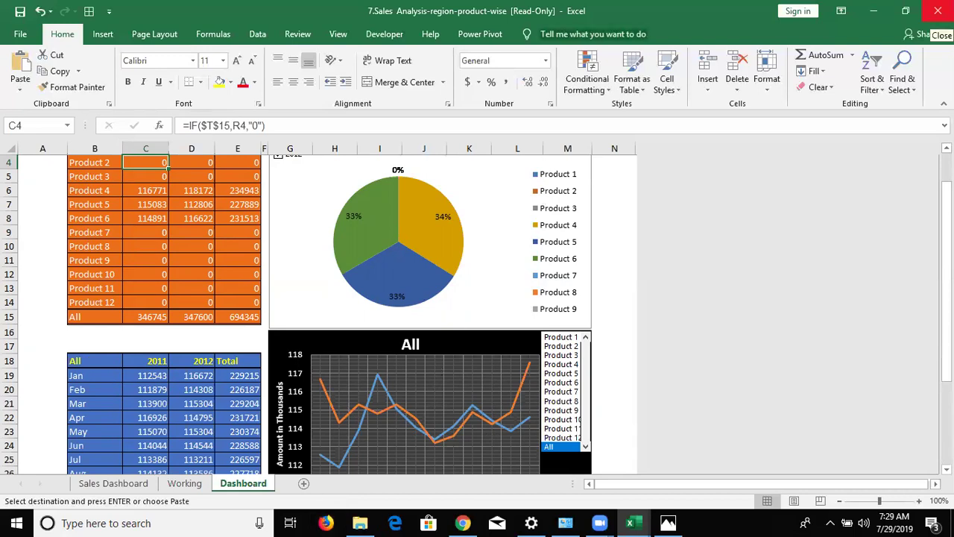
- Start closing the sales analysis workbook but cancel the save prompt to keep it open
{"action": "left_click", "coordinate": [938, 10]}
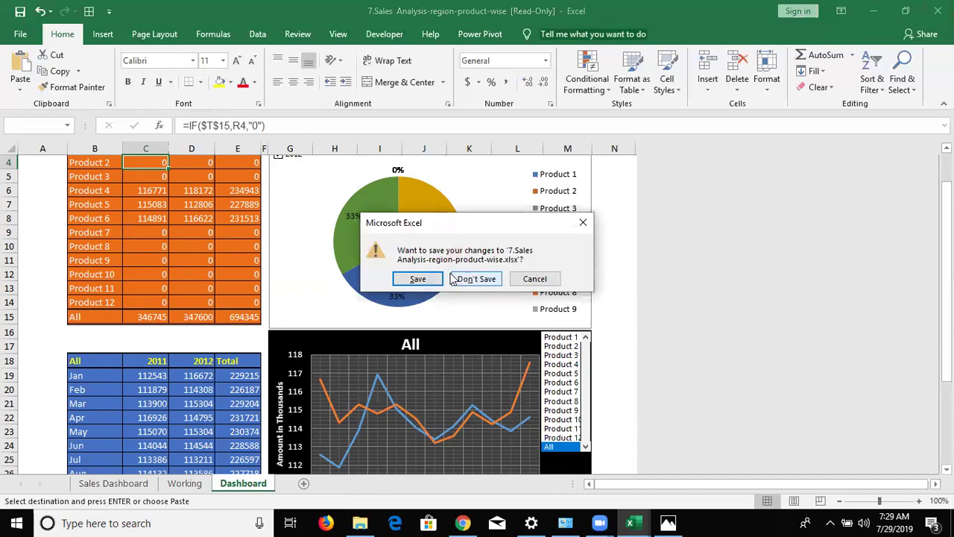
{"action": "left_click", "coordinate": [583, 223]}
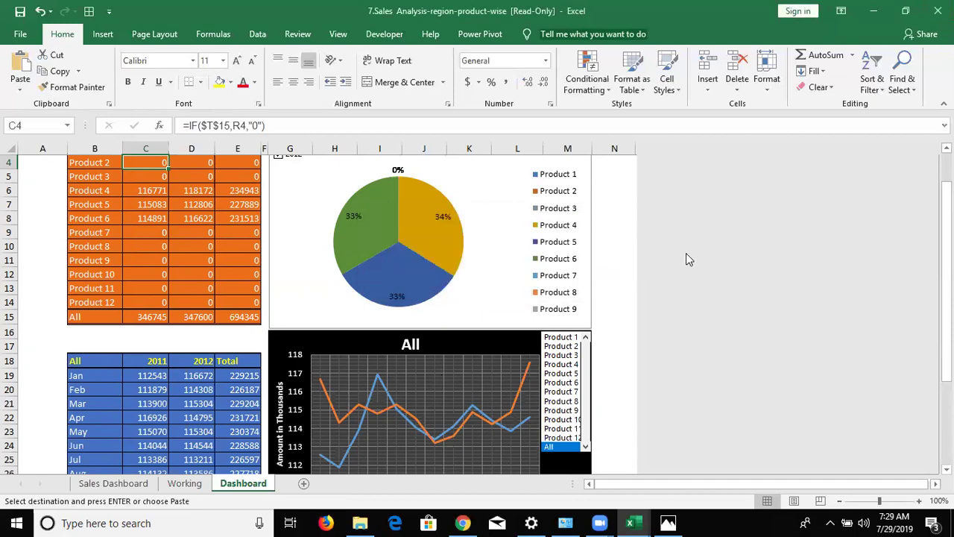
{"action": "scroll", "coordinate": [686, 252], "scroll_direction": "up", "scroll_amount": 1}
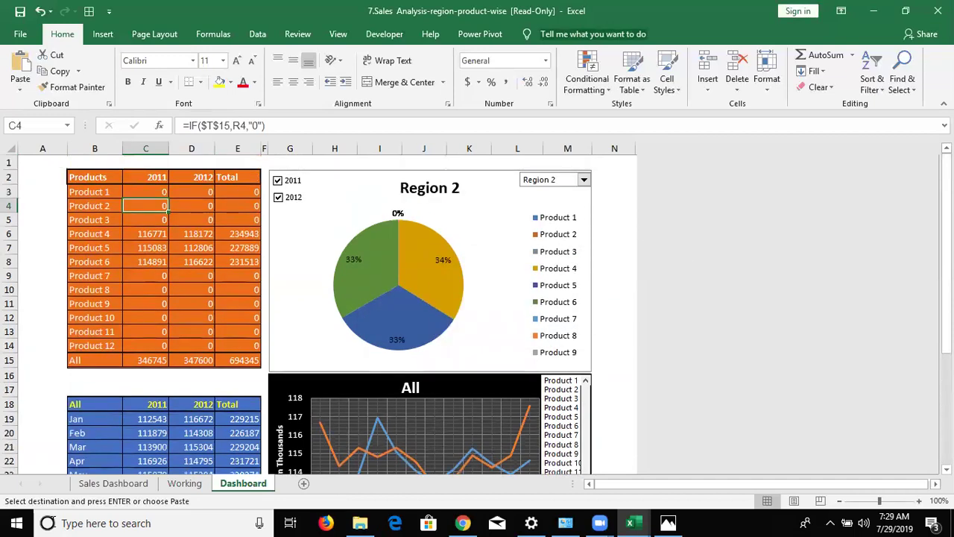
- Copy the Dashboard sheet into a new book using Move or Copy with Create a copy ticked
{"action": "right_click", "coordinate": [245, 489]}
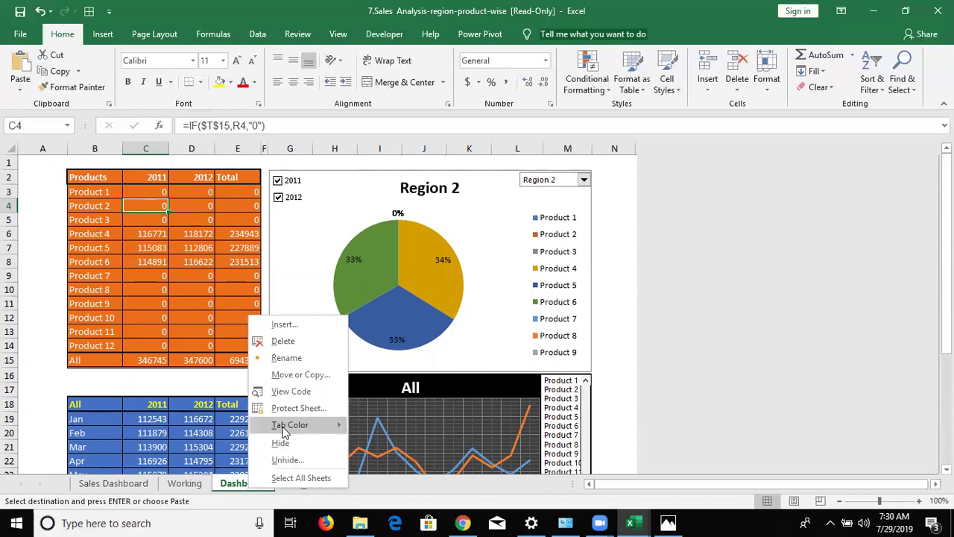
{"action": "mouse_move", "coordinate": [290, 425]}
{"action": "left_click", "coordinate": [299, 375]}
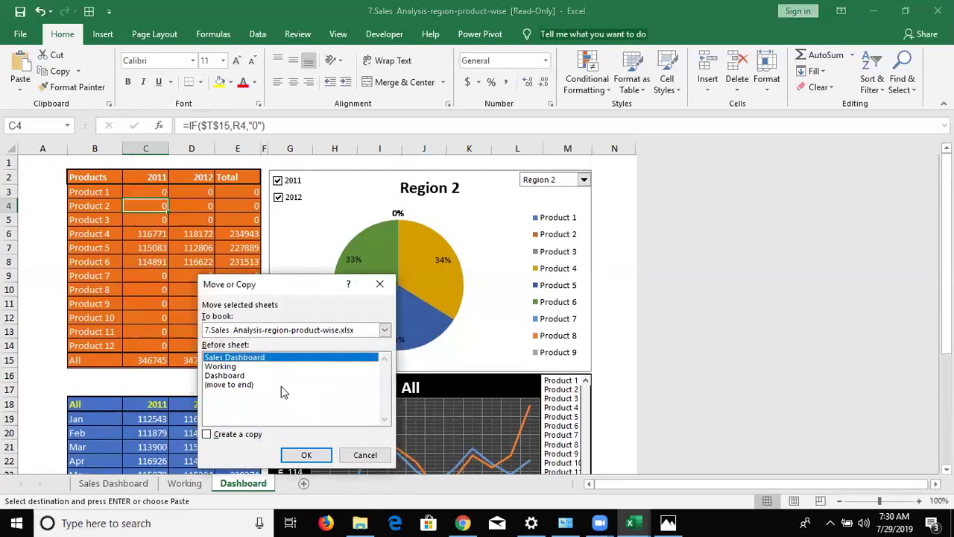
{"action": "left_click", "coordinate": [216, 437]}
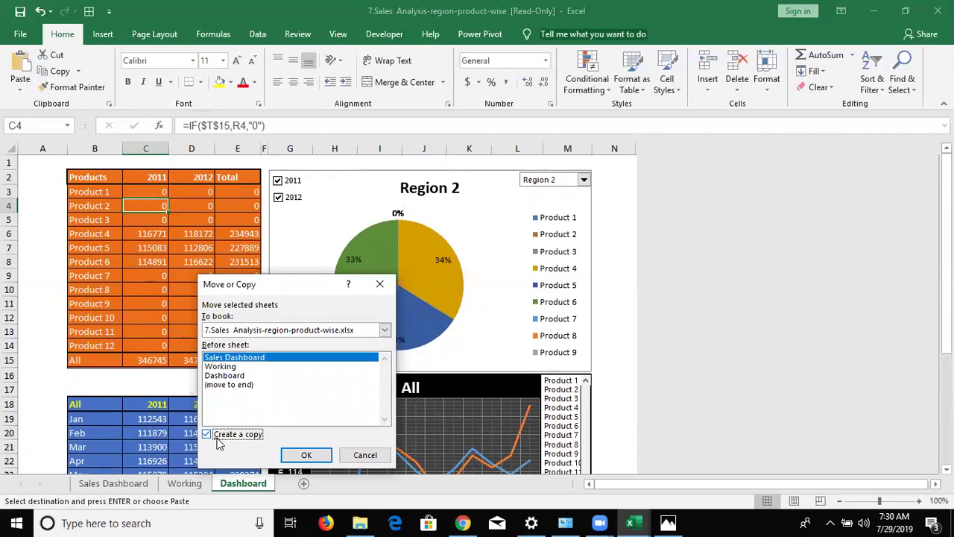
{"action": "left_click", "coordinate": [231, 330]}
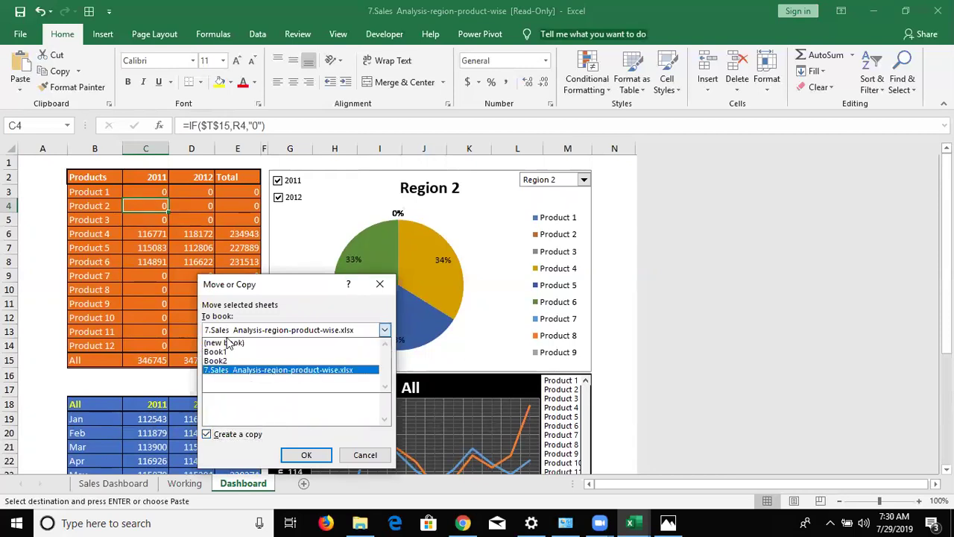
{"action": "left_click", "coordinate": [226, 344]}
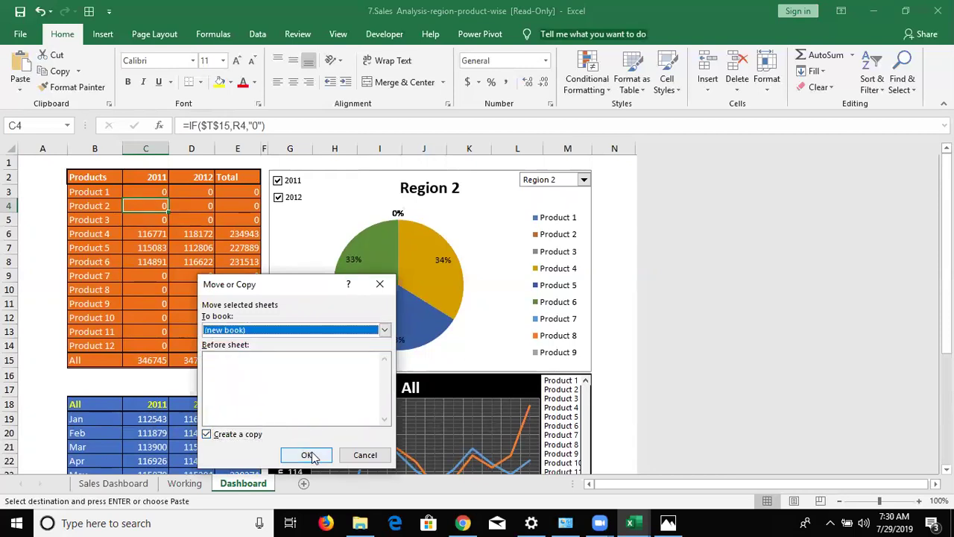
{"action": "left_click", "coordinate": [307, 455]}
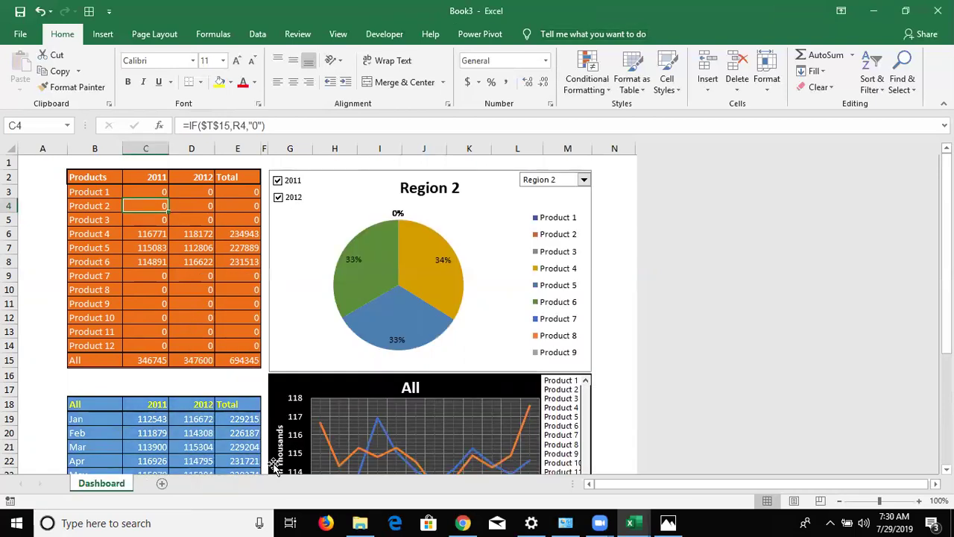
- Check the formula behind D19 in Book3's copied sheet, then select the entire worksheet
{"action": "scroll", "coordinate": [274, 461], "scroll_direction": "down", "scroll_amount": 4}
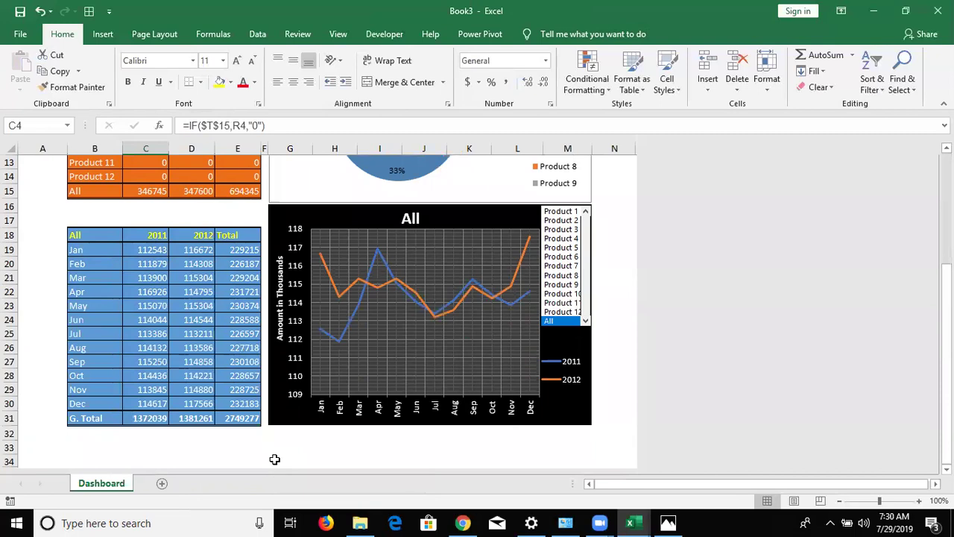
{"action": "scroll", "coordinate": [274, 459], "scroll_direction": "up", "scroll_amount": 4}
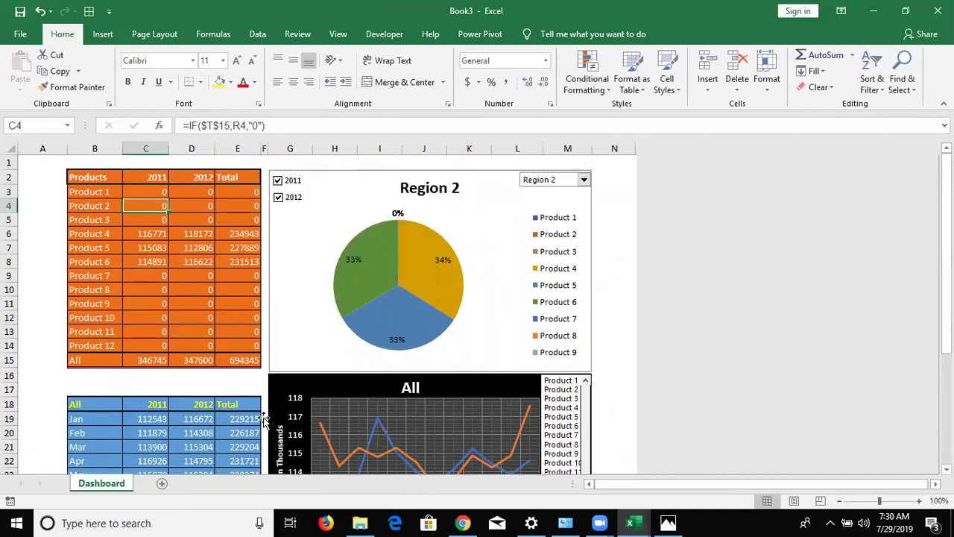
{"action": "left_click", "coordinate": [226, 403]}
{"action": "left_click", "coordinate": [212, 421]}
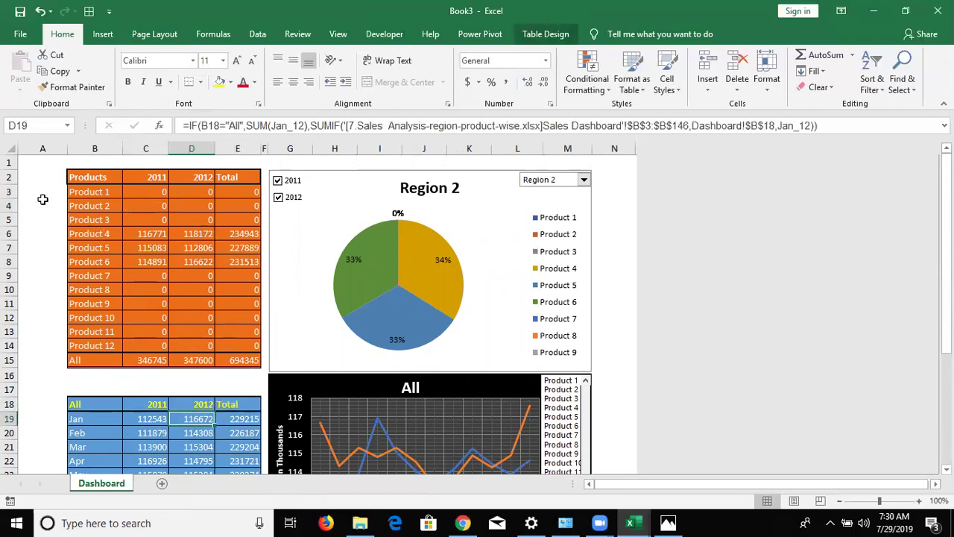
{"action": "left_click", "coordinate": [10, 147]}
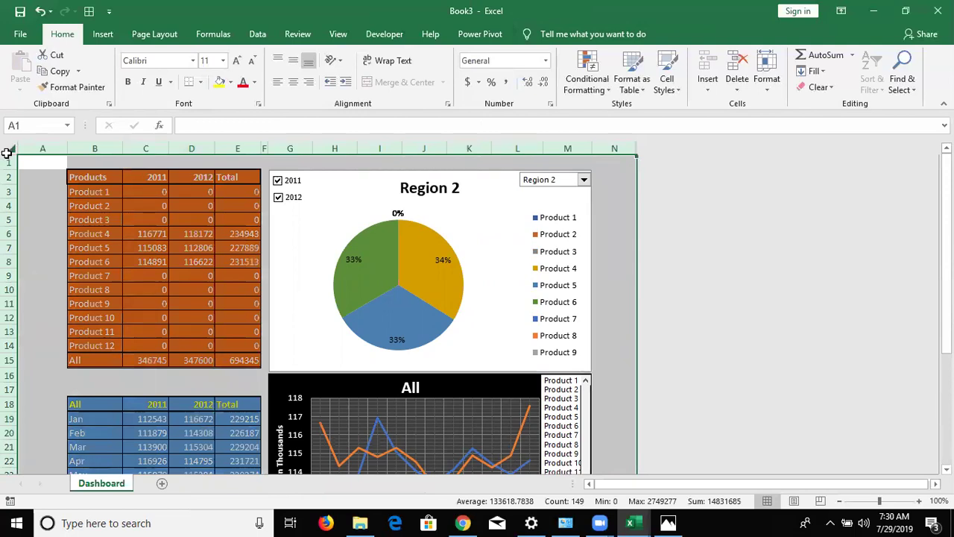
- Copy the whole Book3 sheet and paste it back at A1 as Values only
{"action": "key", "text": "ctrl+c"}
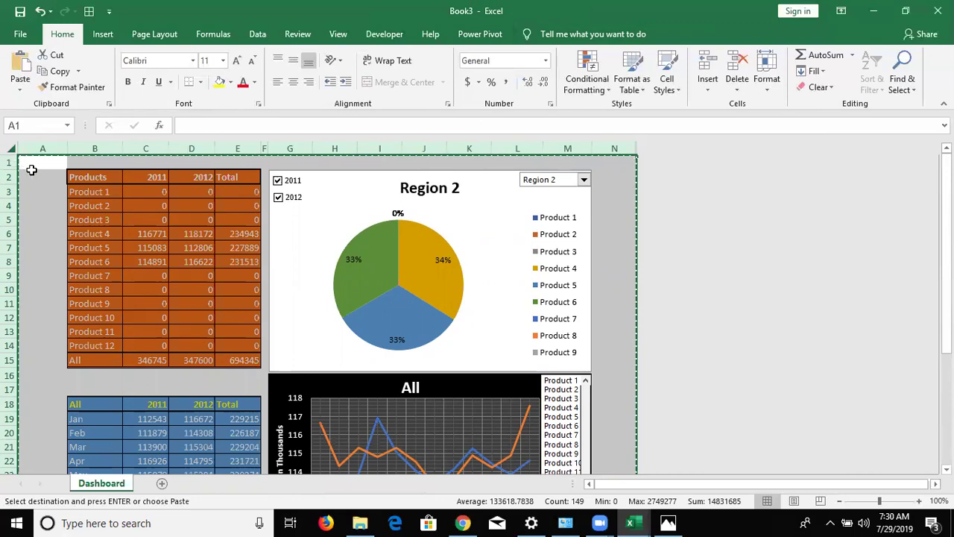
{"action": "right_click", "coordinate": [31, 170]}
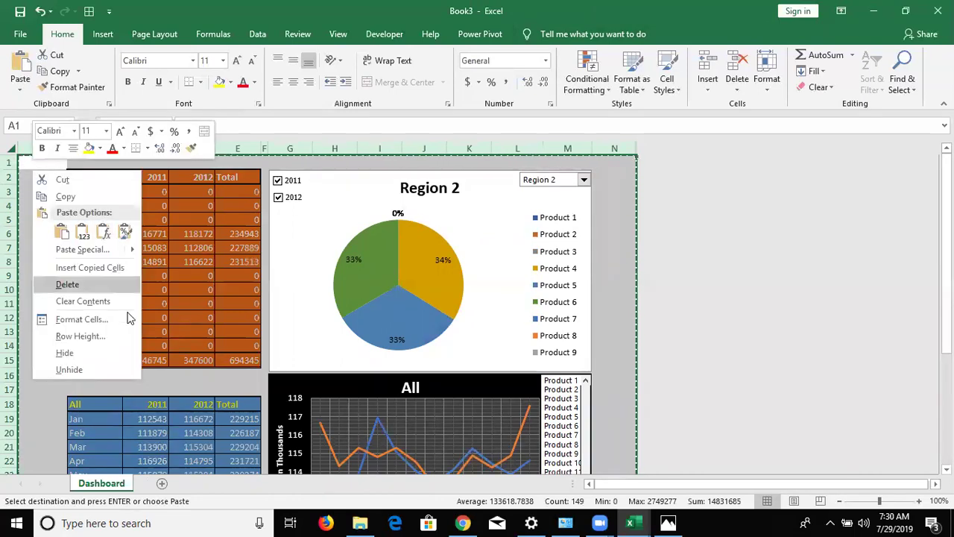
{"action": "left_click", "coordinate": [66, 253]}
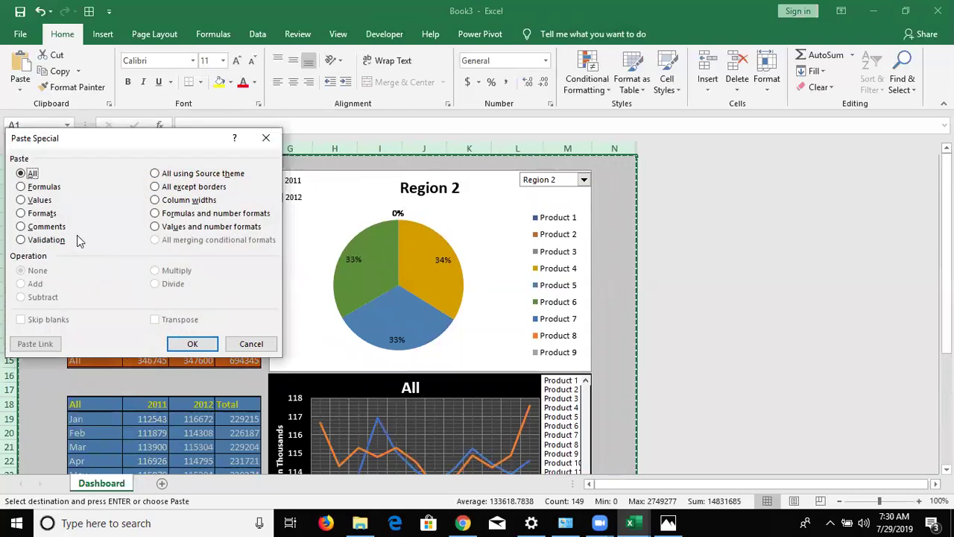
{"action": "left_click", "coordinate": [37, 201]}
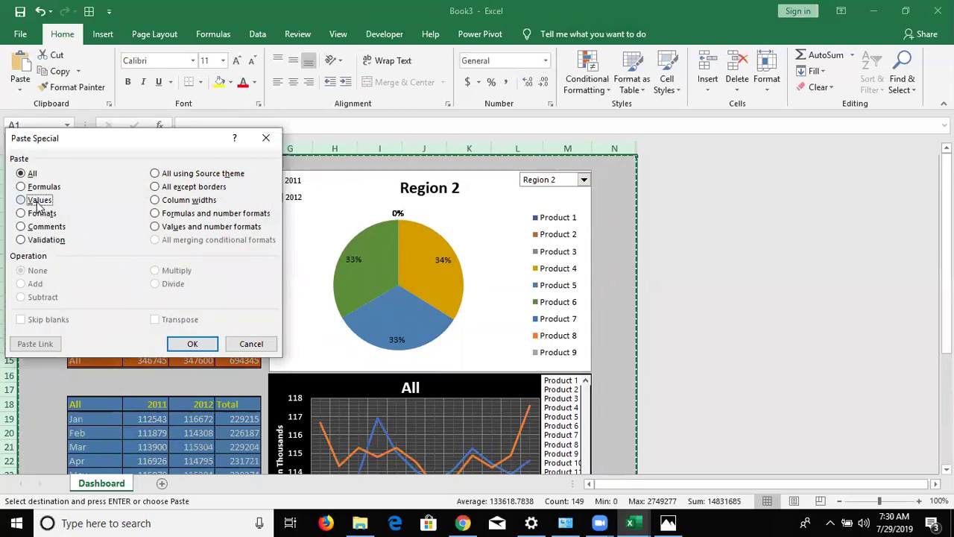
{"action": "left_click", "coordinate": [189, 347]}
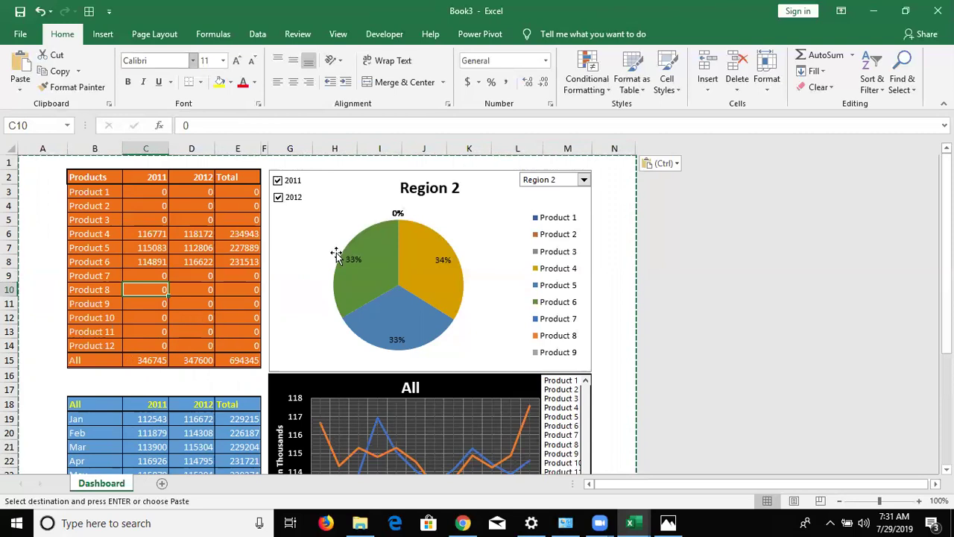
- Close Book3 and the Sales Analysis workbook with Don't Save, declining to keep the clipboard
{"action": "left_click", "coordinate": [937, 10]}
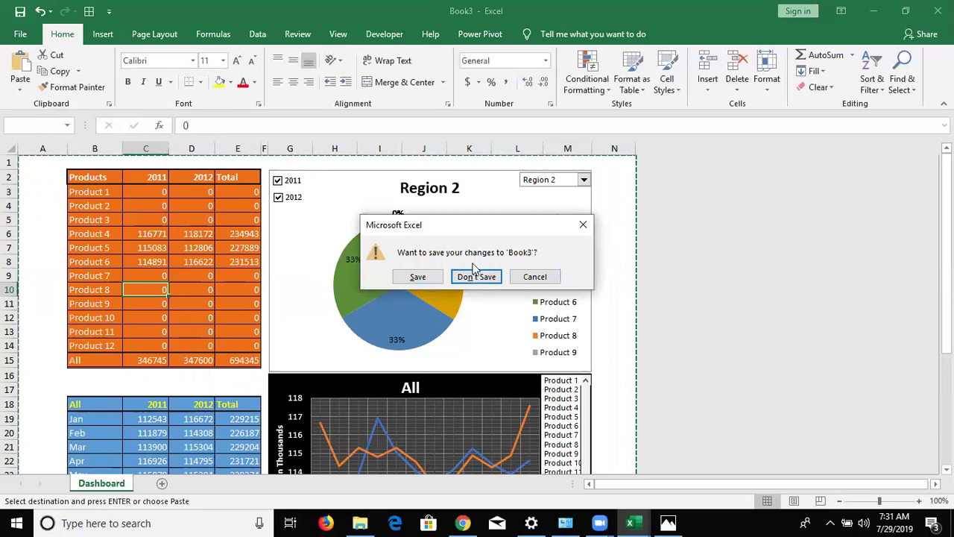
{"action": "left_click", "coordinate": [478, 275]}
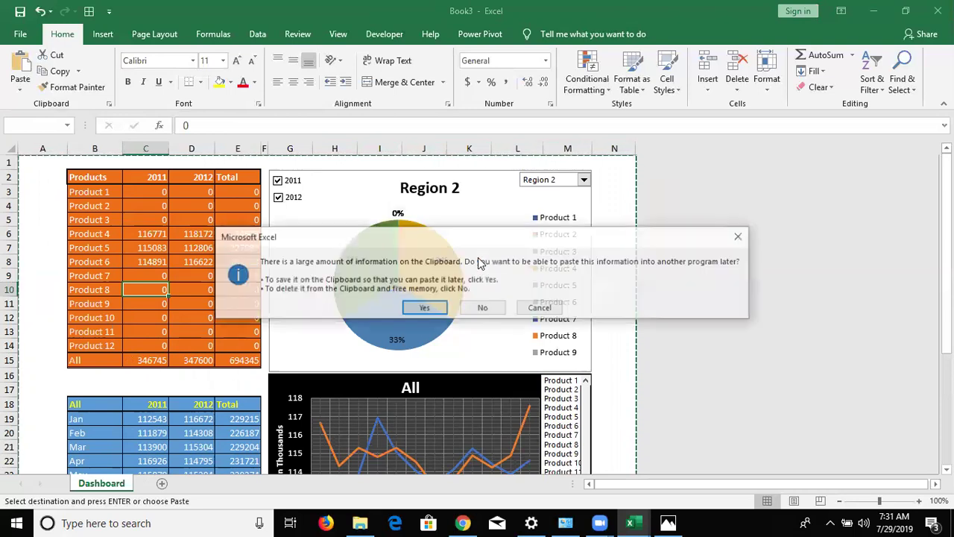
{"action": "left_click", "coordinate": [470, 306]}
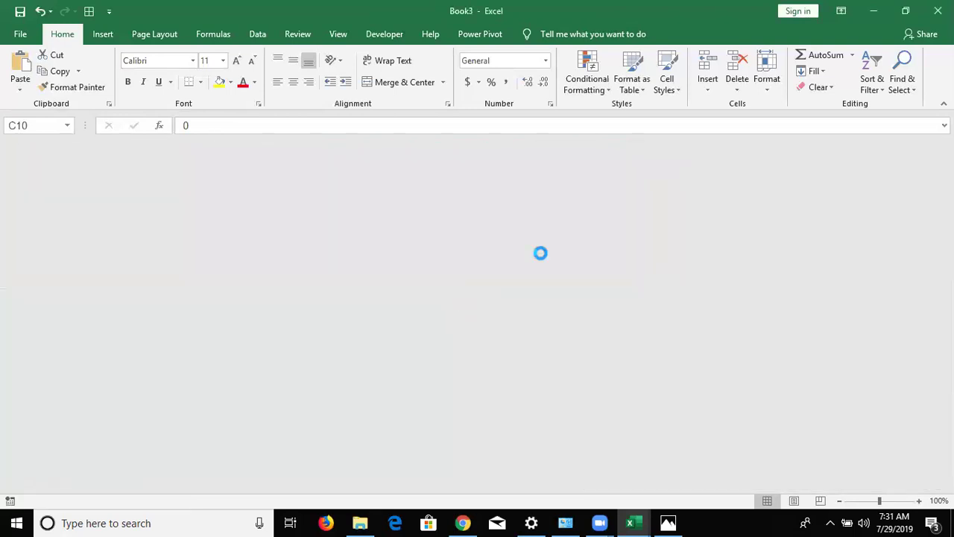
{"action": "left_click", "coordinate": [938, 11]}
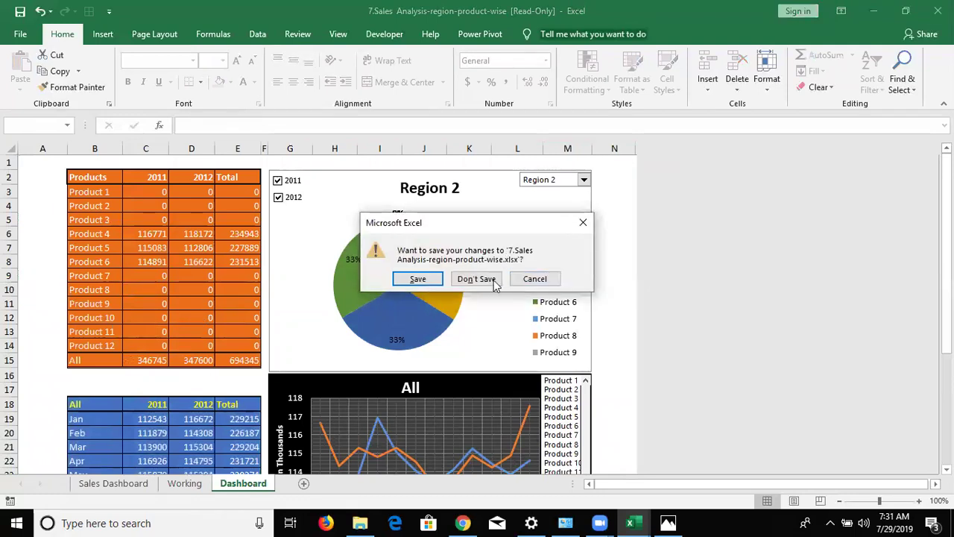
{"action": "left_click", "coordinate": [487, 279]}
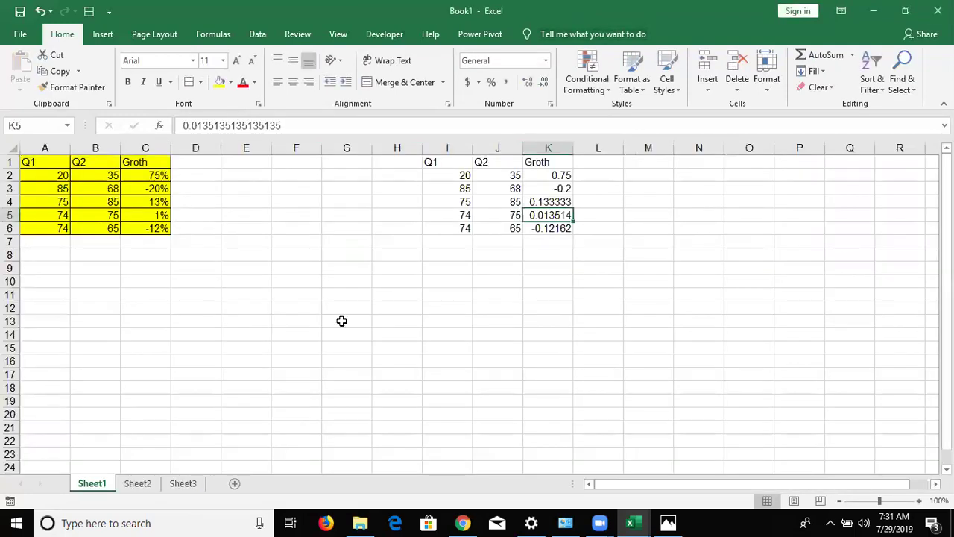
- Paste only the formats of table A1:C6 at E13, then select columns E through K
{"action": "left_click", "coordinate": [376, 326]}
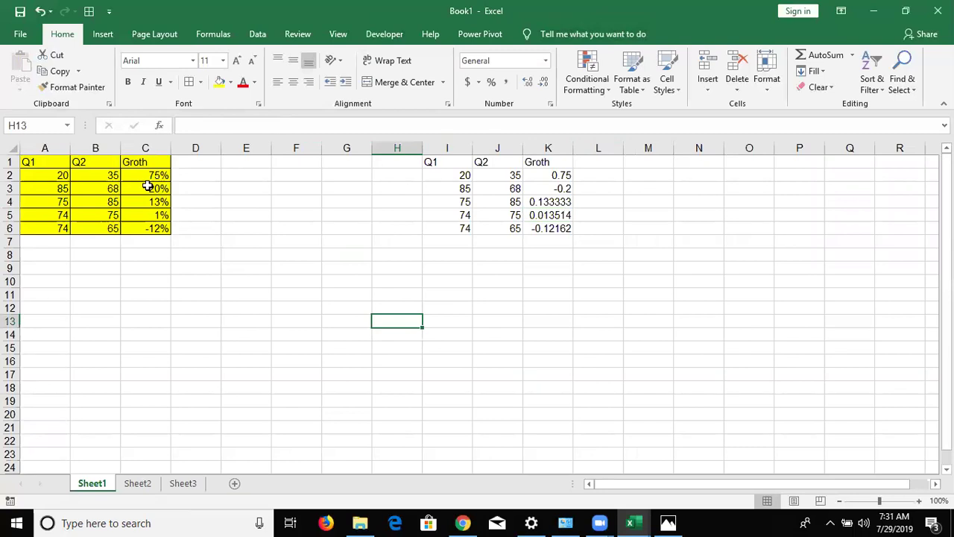
{"action": "left_click", "coordinate": [57, 165]}
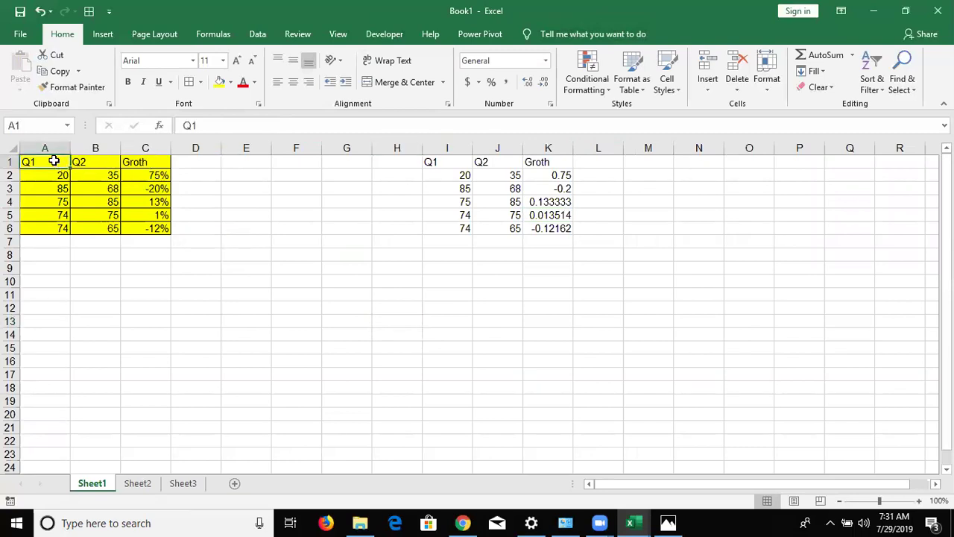
{"action": "key", "text": "ctrl+a"}
{"action": "key", "text": "ctrl+c"}
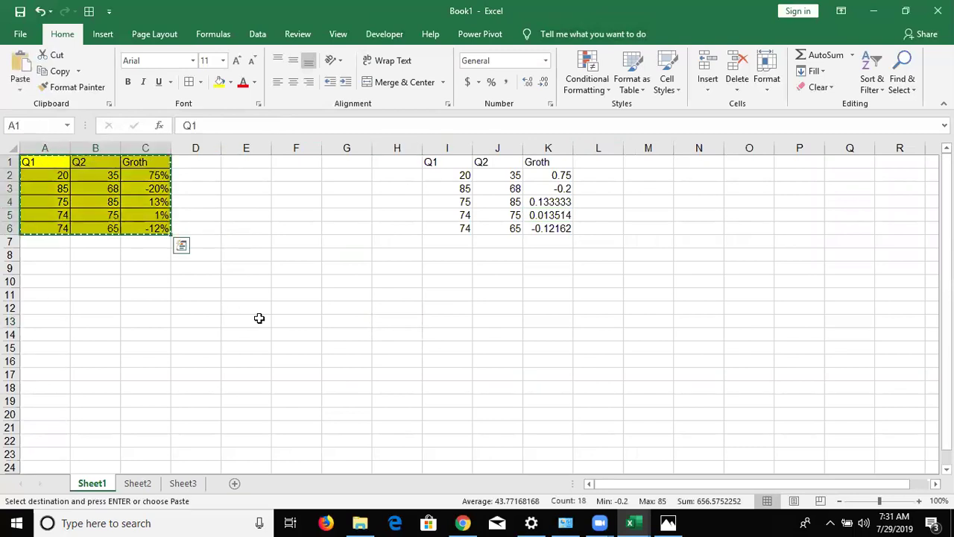
{"action": "right_click", "coordinate": [259, 318]}
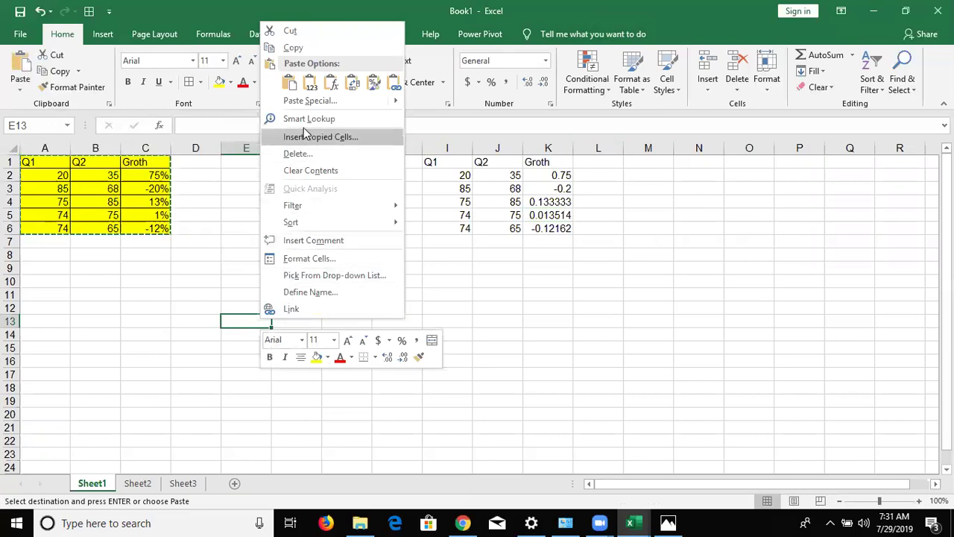
{"action": "left_click", "coordinate": [308, 100]}
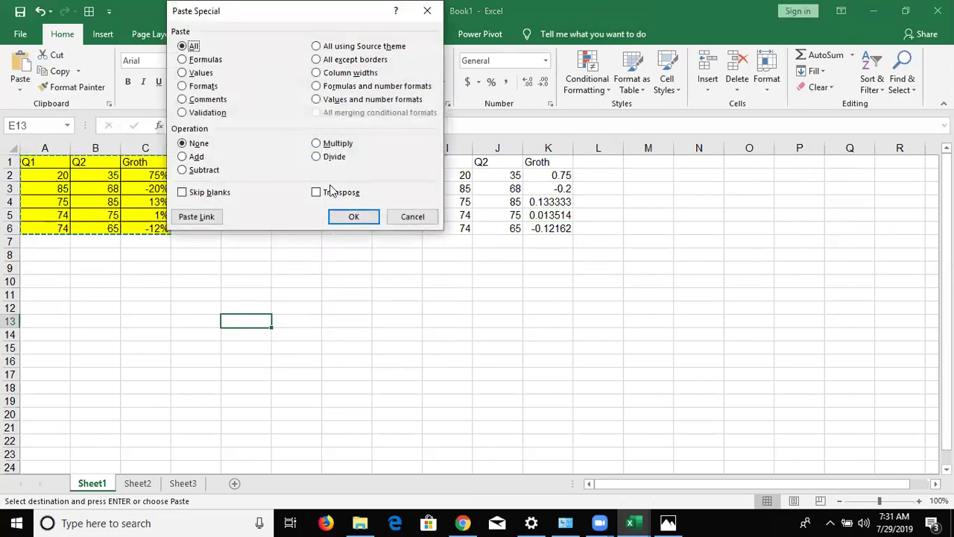
{"action": "left_click", "coordinate": [205, 86]}
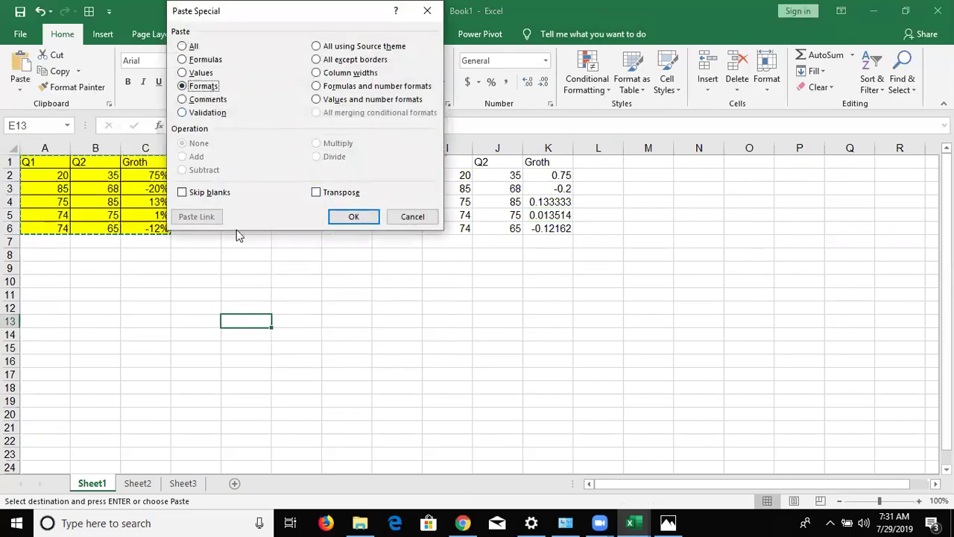
{"action": "left_click", "coordinate": [354, 217]}
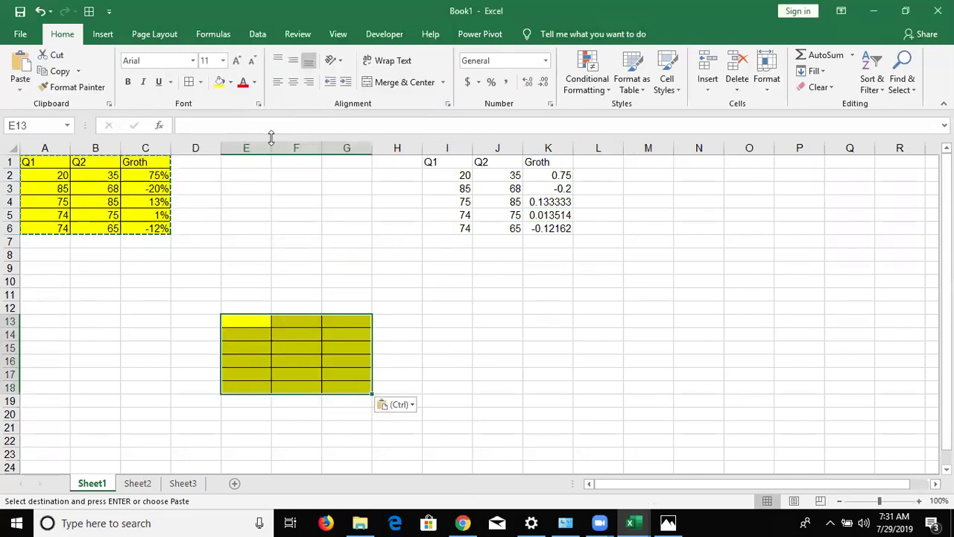
{"action": "mouse_move", "coordinate": [246, 147]}
{"action": "left_mouse_down"}
{"action": "mouse_move", "coordinate": [485, 189]}
{"action": "mouse_move", "coordinate": [552, 191]}
{"action": "left_mouse_up"}
- Delete columns E to K and begin writing a comment on the Groth header C1
{"action": "key", "text": "ctrl+minus"}
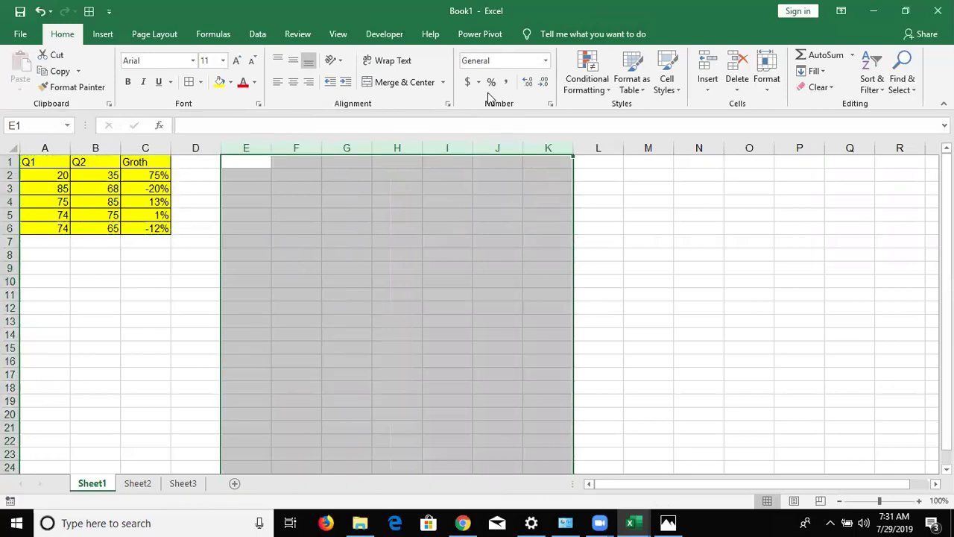
{"action": "left_click", "coordinate": [311, 160]}
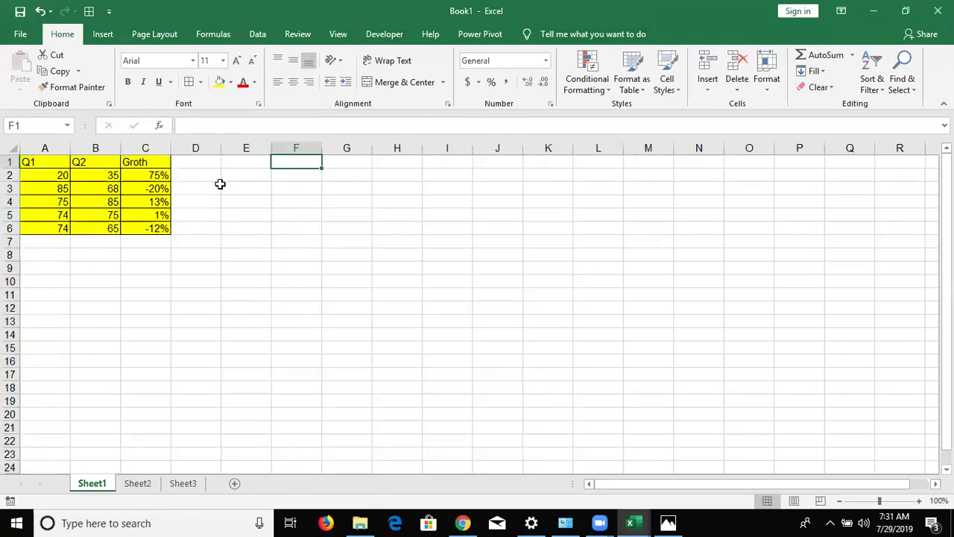
{"action": "right_click", "coordinate": [159, 160]}
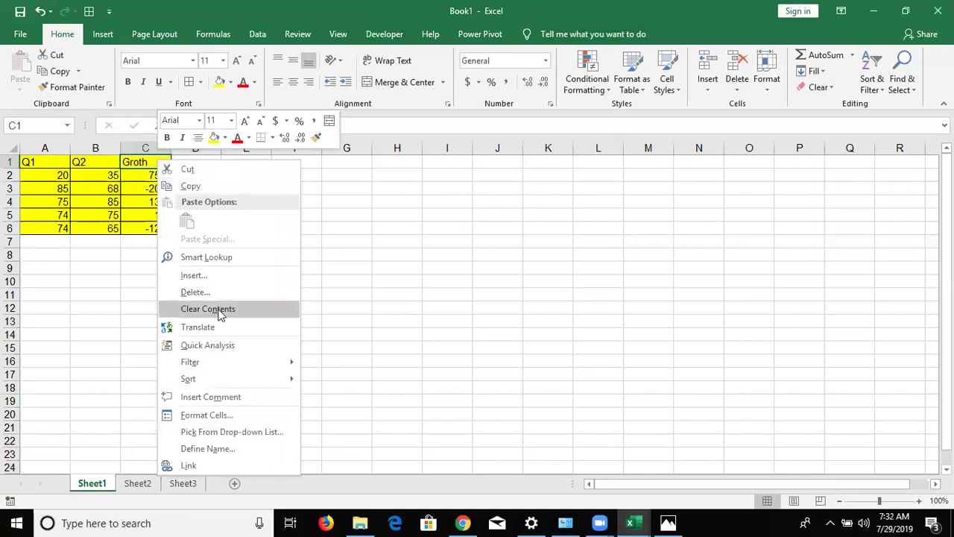
{"action": "left_click", "coordinate": [221, 395]}
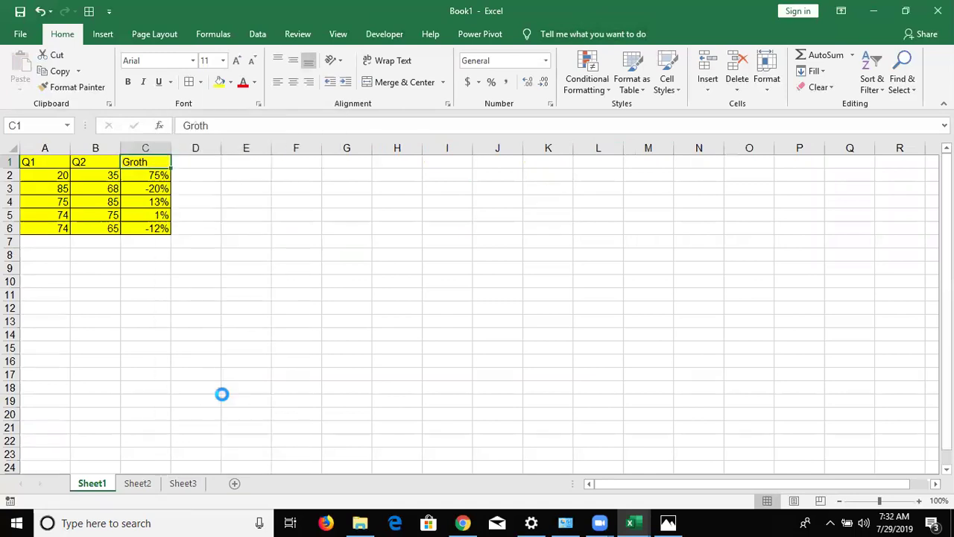
{"action": "type", "text": "this is final gr"}
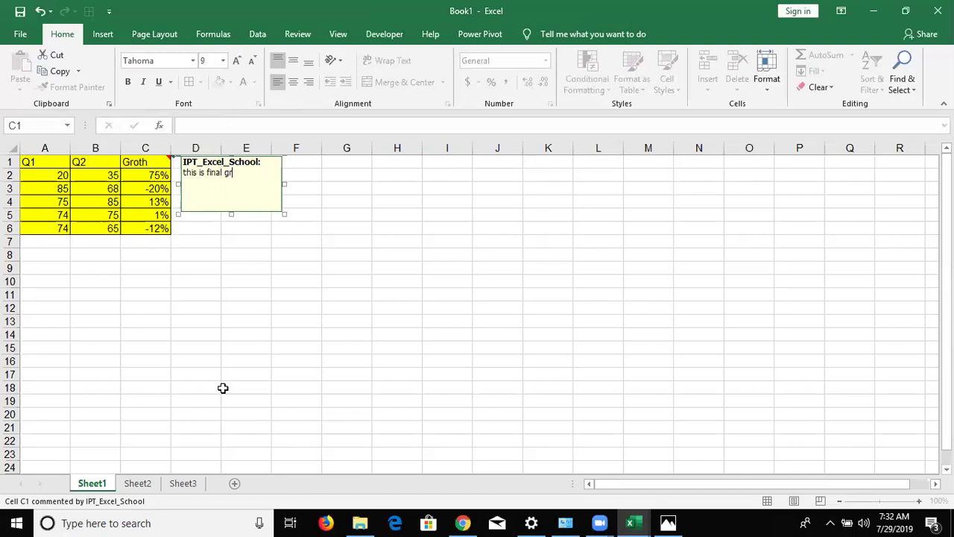
- Finish the C1 comment, then paste only its comment into H2:H6 with Paste Special > Comments
{"action": "left_click", "coordinate": [223, 388]}
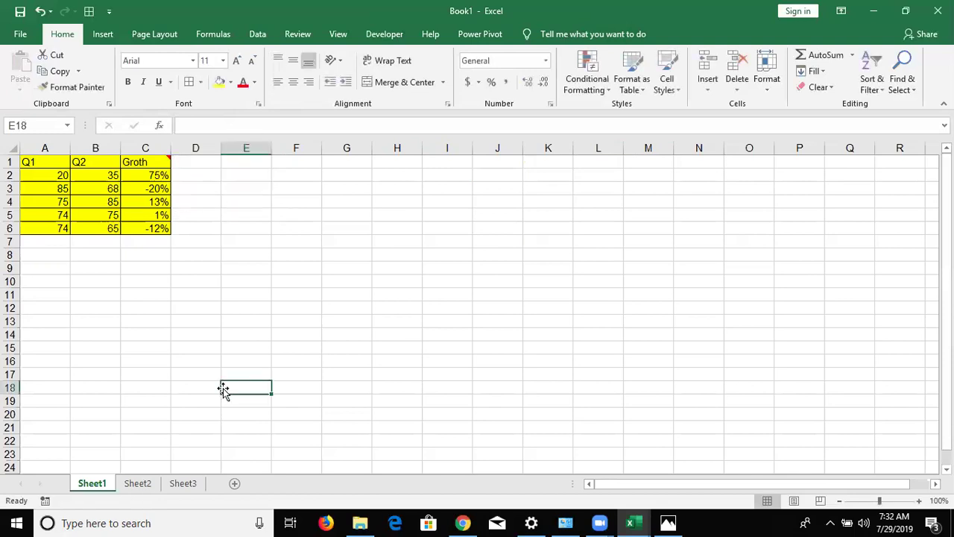
{"action": "left_click", "coordinate": [155, 161]}
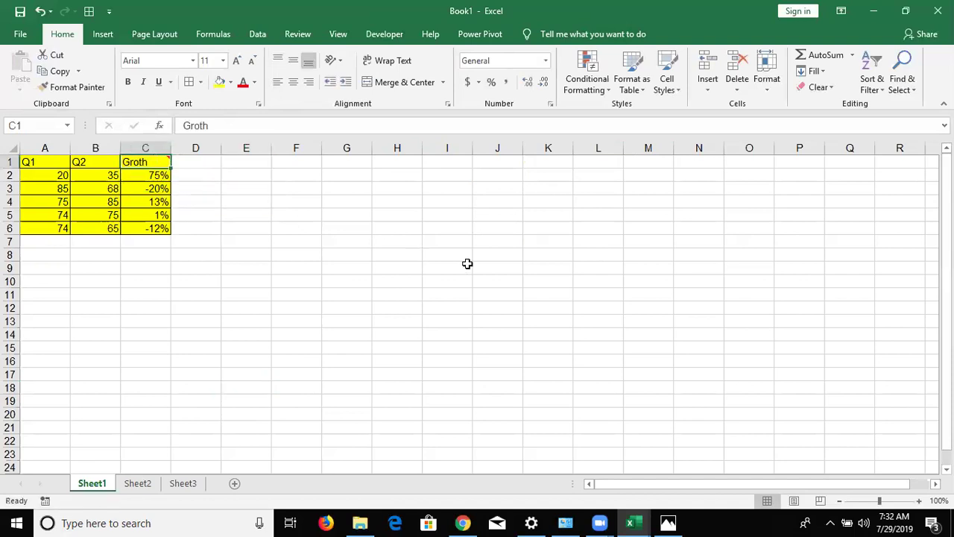
{"action": "key", "text": "ctrl+c"}
{"action": "left_click_drag", "start_coordinate": [409, 176], "coordinate": [414, 222]}
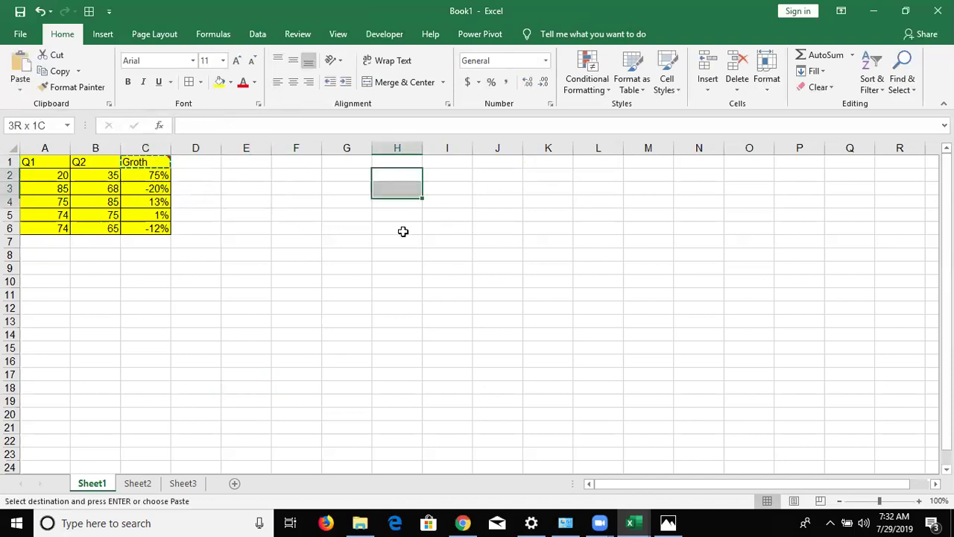
{"action": "right_click", "coordinate": [399, 206]}
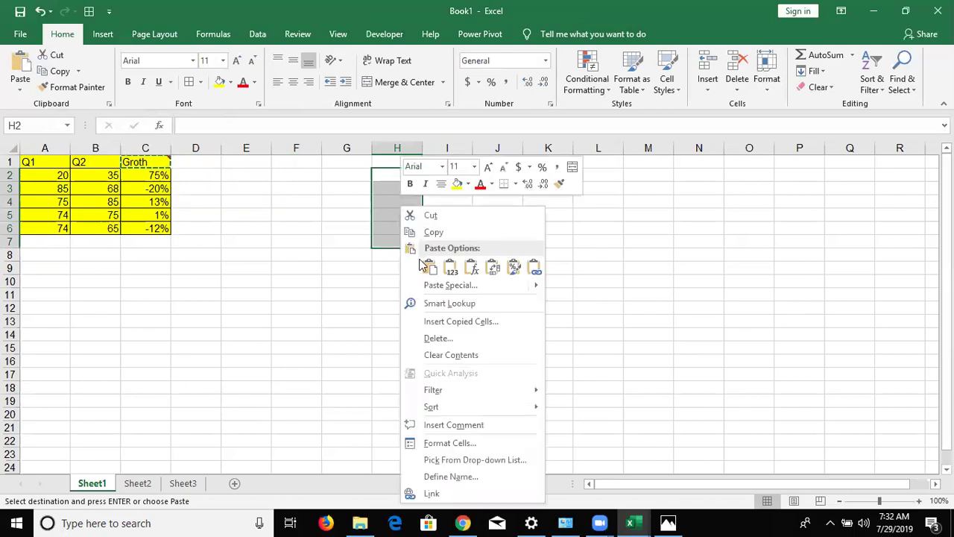
{"action": "left_click", "coordinate": [446, 286]}
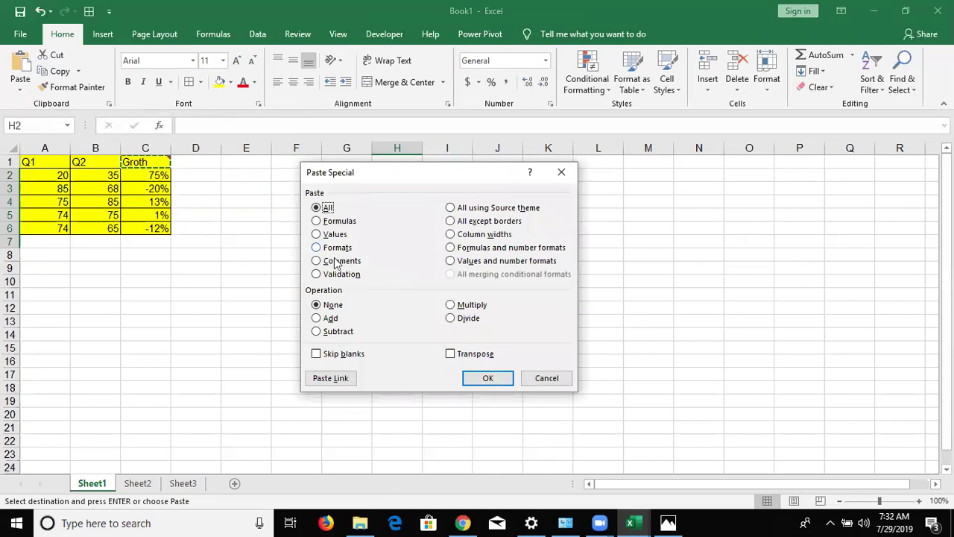
{"action": "left_click", "coordinate": [337, 261]}
{"action": "left_click", "coordinate": [488, 378]}
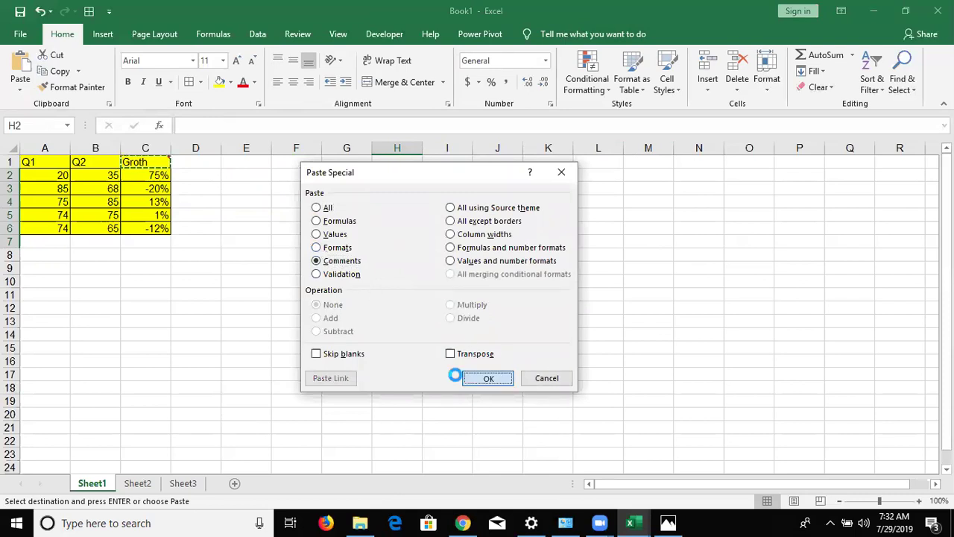
- Clear the pasted comments from column H
{"action": "left_click", "coordinate": [381, 308]}
{"action": "mouse_move", "coordinate": [397, 174]}
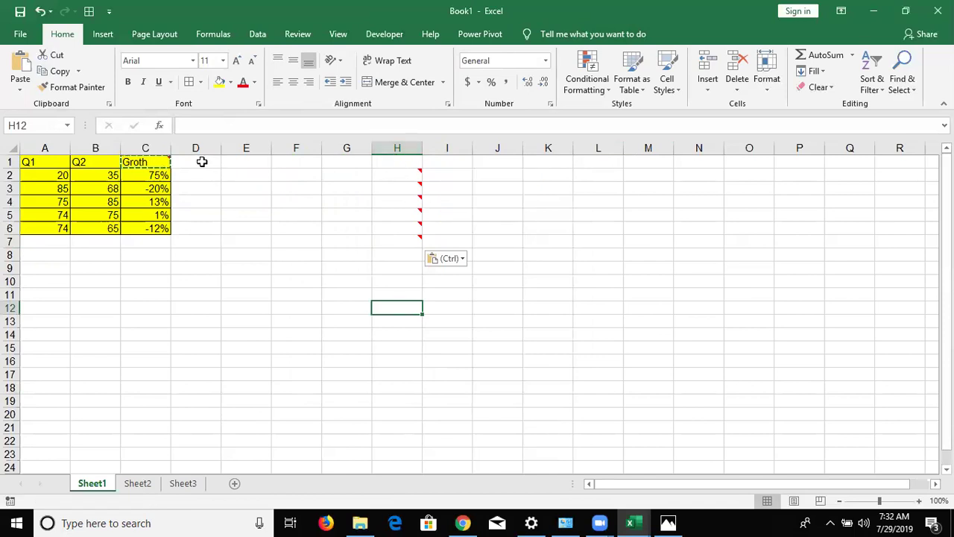
{"action": "left_click", "coordinate": [400, 146]}
{"action": "key", "text": "Delete"}
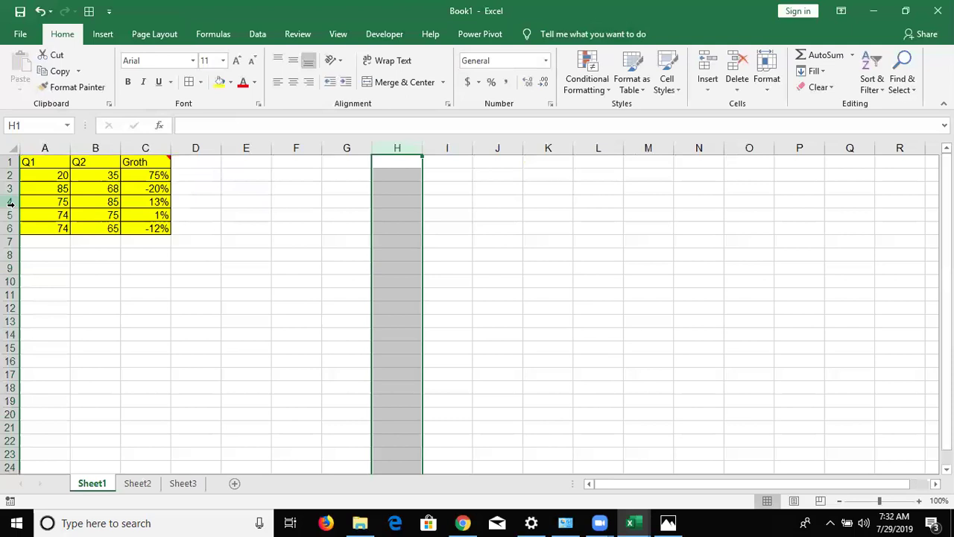
{"action": "mouse_move", "coordinate": [56, 149]}
{"action": "left_mouse_down"}
{"action": "mouse_move", "coordinate": [139, 181]}
{"action": "mouse_move", "coordinate": [155, 227]}
{"action": "left_mouse_up"}
{"action": "left_click", "coordinate": [38, 160]}
{"action": "key", "text": "ctrl+c"}
{"action": "left_click", "coordinate": [343, 160]}
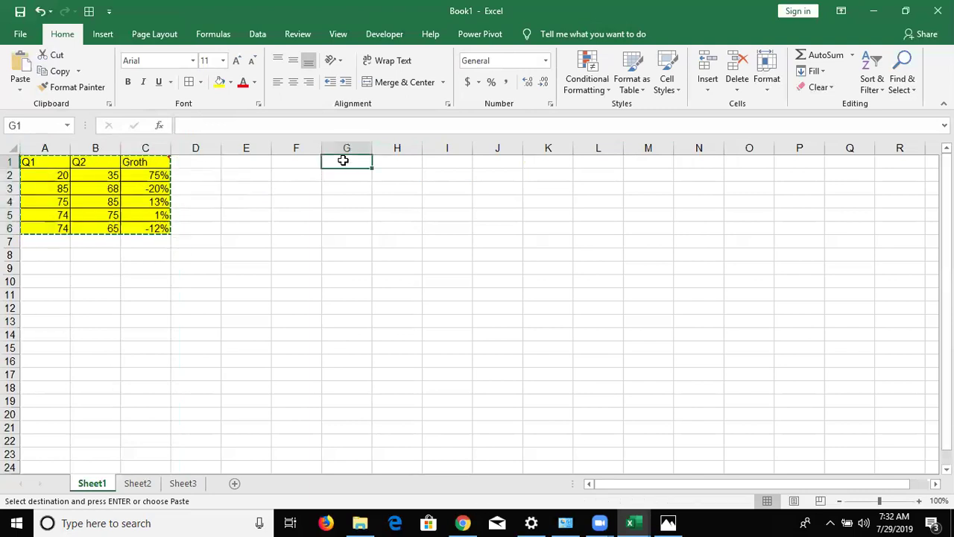
{"action": "right_click", "coordinate": [337, 162]}
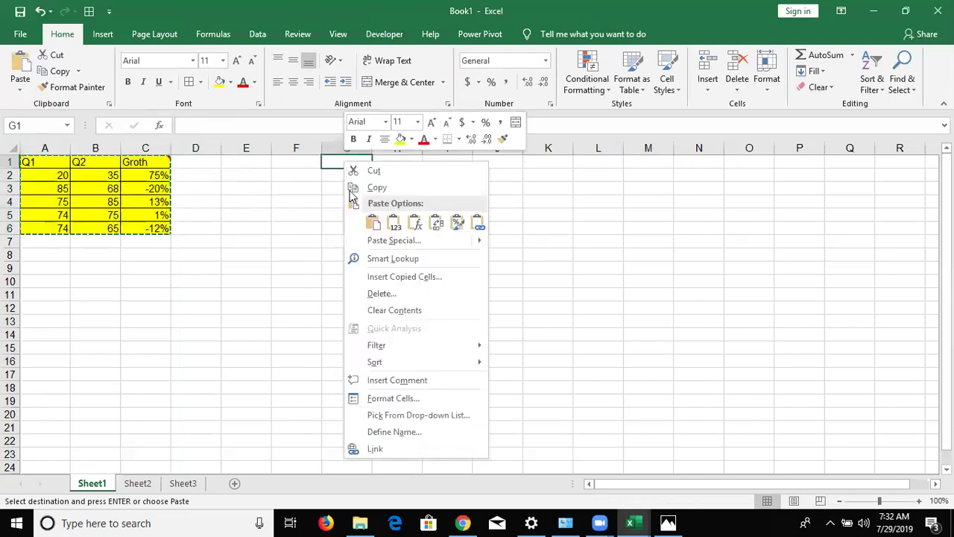
{"action": "left_click", "coordinate": [380, 241]}
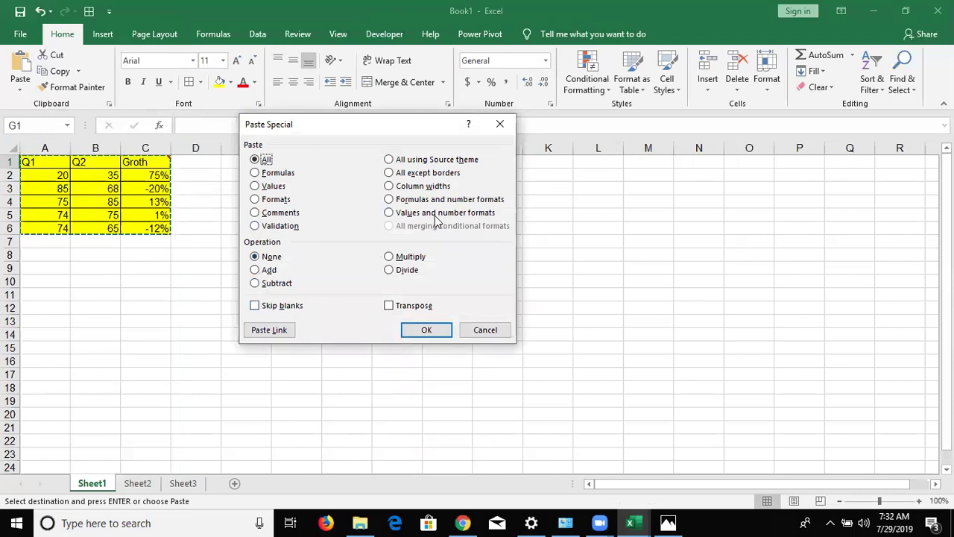
{"action": "left_click", "coordinate": [424, 173]}
{"action": "left_click", "coordinate": [425, 330]}
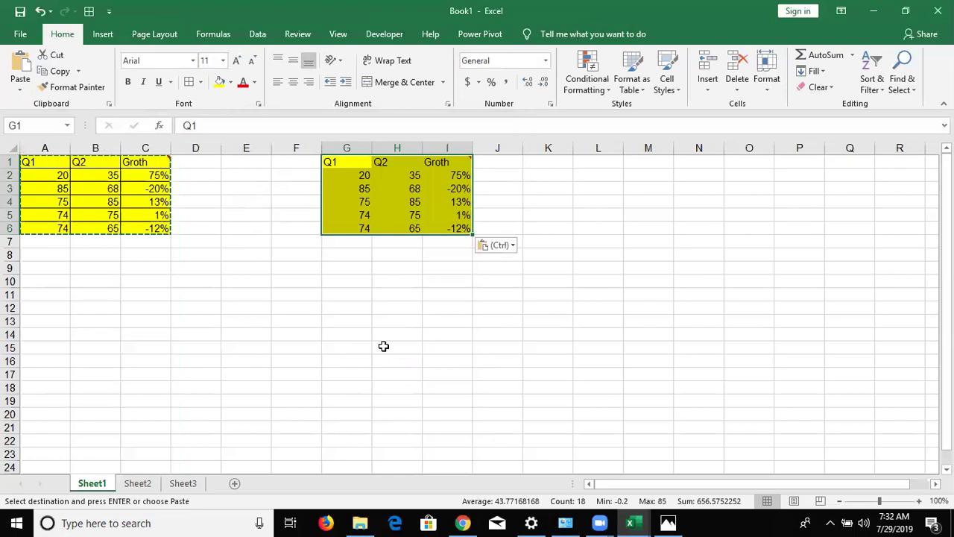
{"action": "left_click", "coordinate": [383, 346]}
{"action": "left_click_drag", "start_coordinate": [347, 147], "coordinate": [468, 163]}
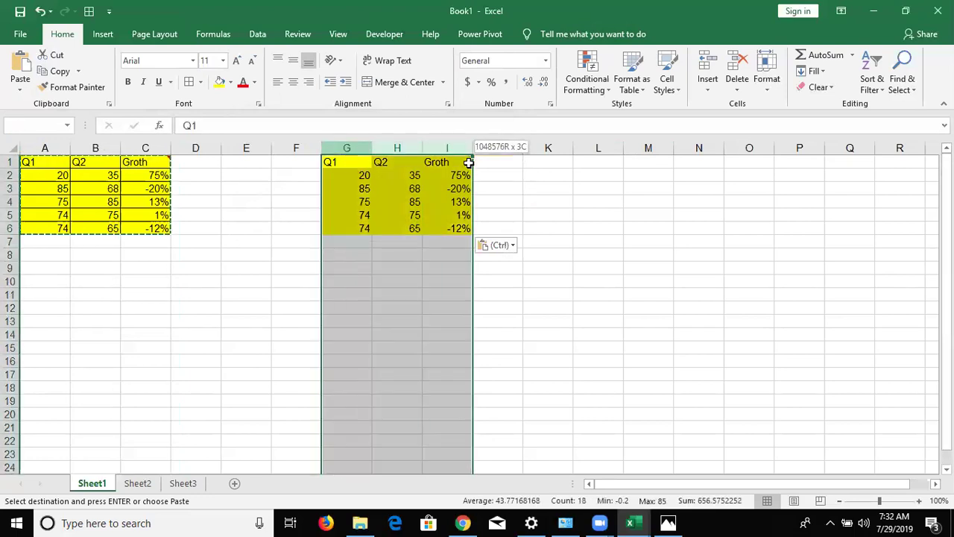
{"action": "key", "text": "Delete"}
- Narrow columns C and A to fit the table's values
{"action": "left_click", "coordinate": [185, 212]}
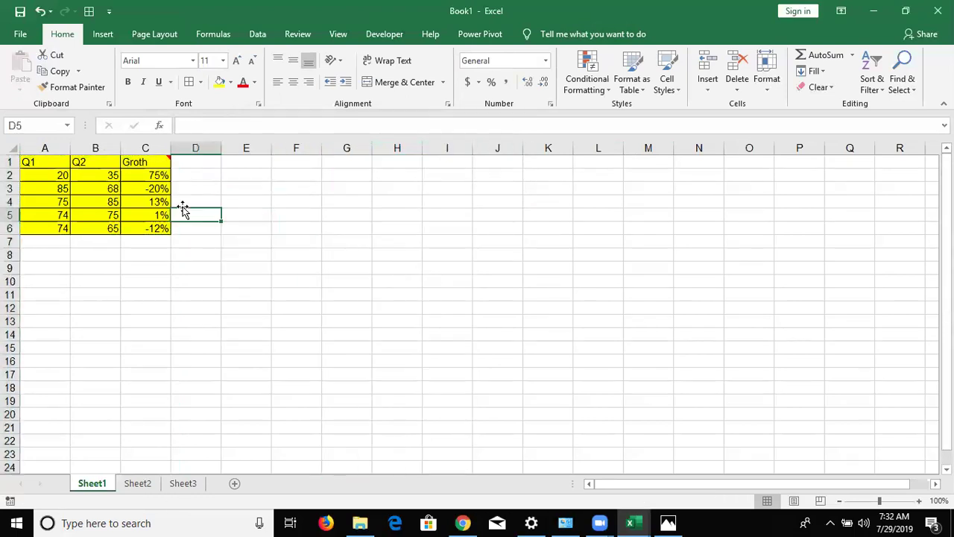
{"action": "left_click", "coordinate": [165, 148]}
{"action": "left_click_drag", "start_coordinate": [171, 148], "coordinate": [38, 149]}
{"action": "left_click", "coordinate": [219, 216]}
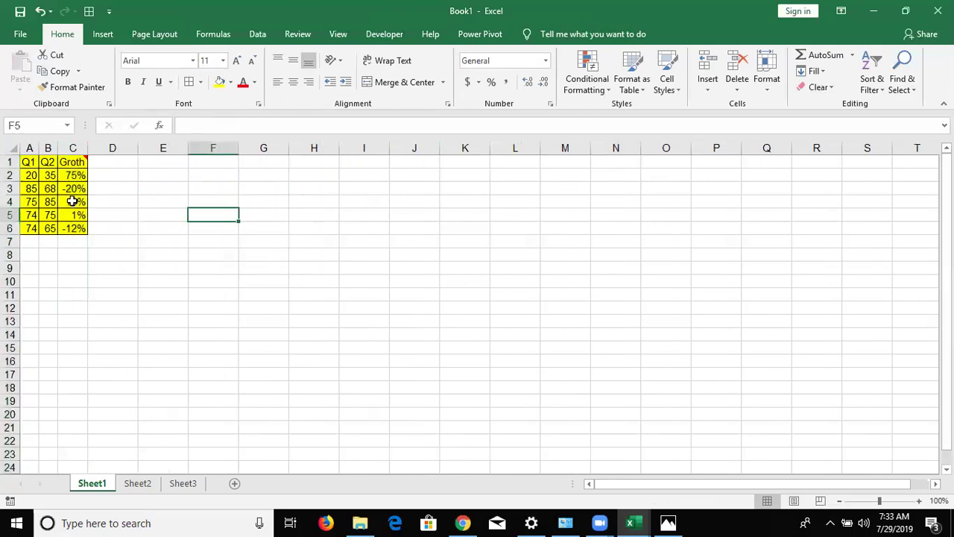
- Copy the table A1:C6 and paste it into I1:K6
{"action": "left_click_drag", "start_coordinate": [32, 164], "coordinate": [71, 227]}
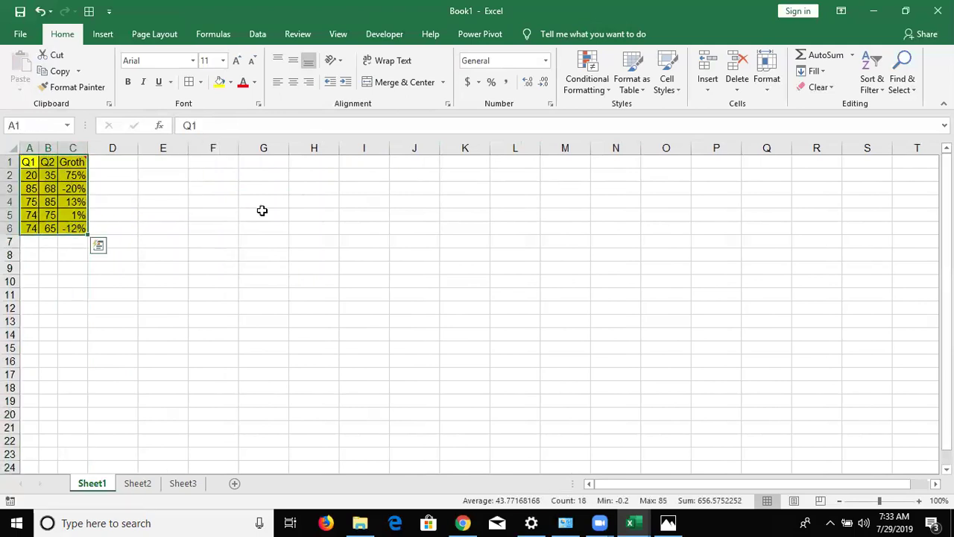
{"action": "key", "text": "ctrl+c"}
{"action": "left_click", "coordinate": [355, 163]}
{"action": "key", "text": "ctrl+v"}
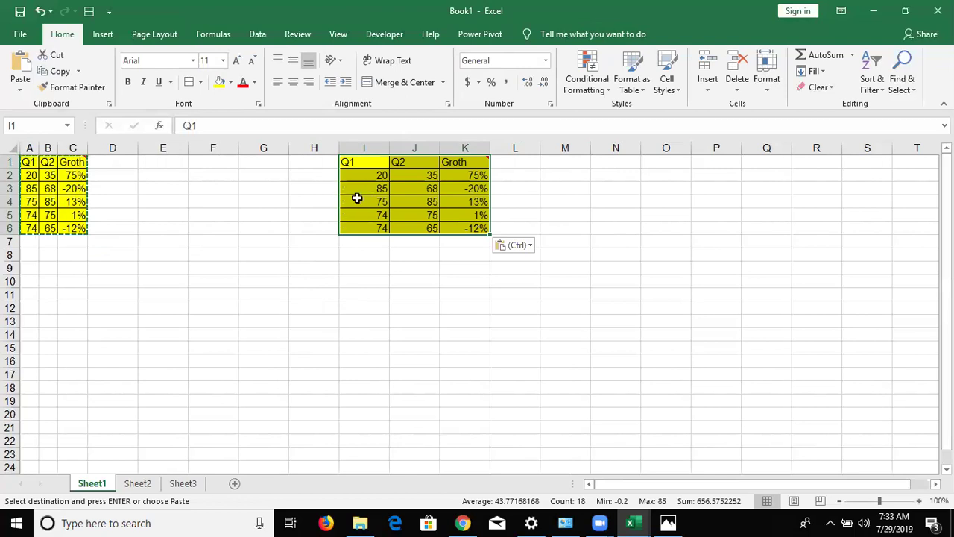
- Apply the original table's narrow widths to columns I–K with Paste Special > Column widths
{"action": "right_click", "coordinate": [358, 198]}
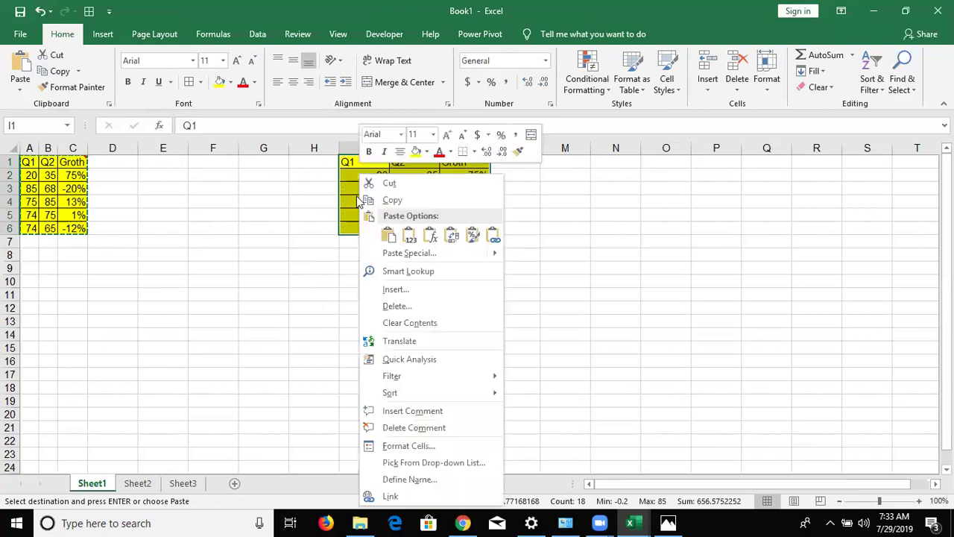
{"action": "left_click", "coordinate": [409, 254]}
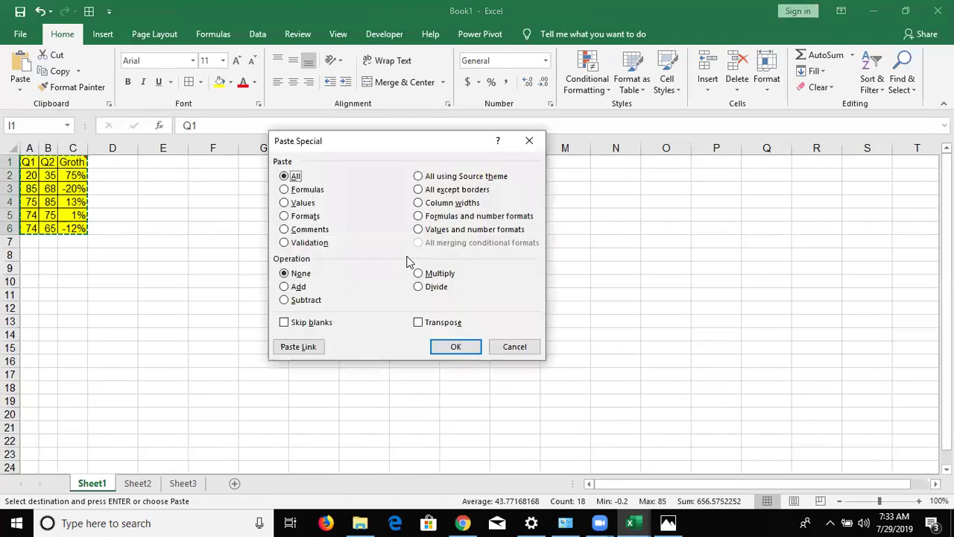
{"action": "left_click", "coordinate": [439, 203]}
{"action": "left_click", "coordinate": [457, 353]}
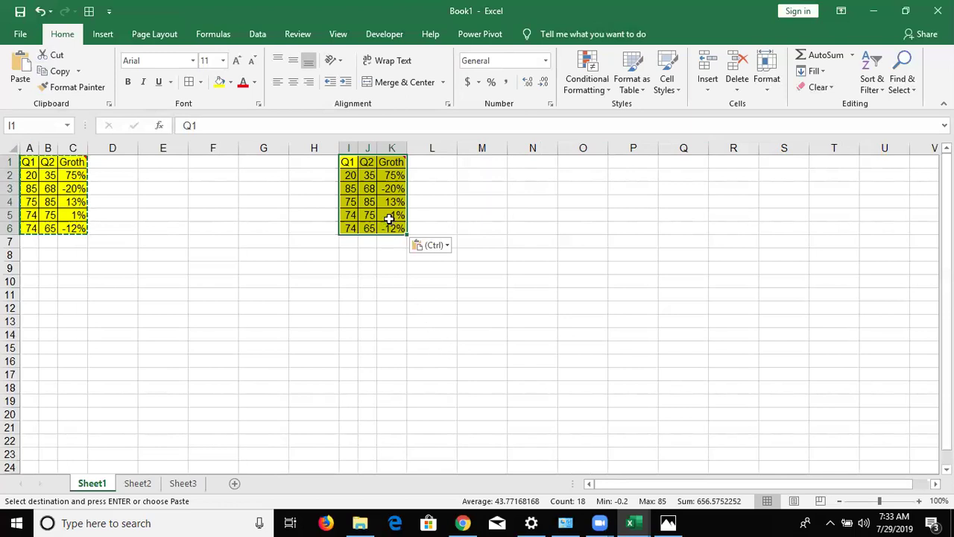
{"action": "left_click", "coordinate": [514, 163]}
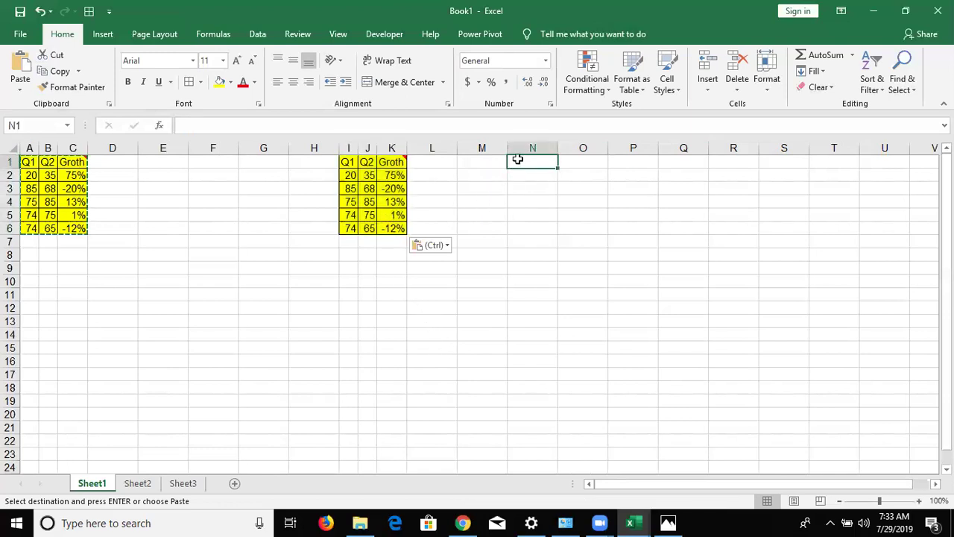
- Give empty columns N–P the table's widths with Paste Special > Column widths
{"action": "right_click", "coordinate": [519, 160]}
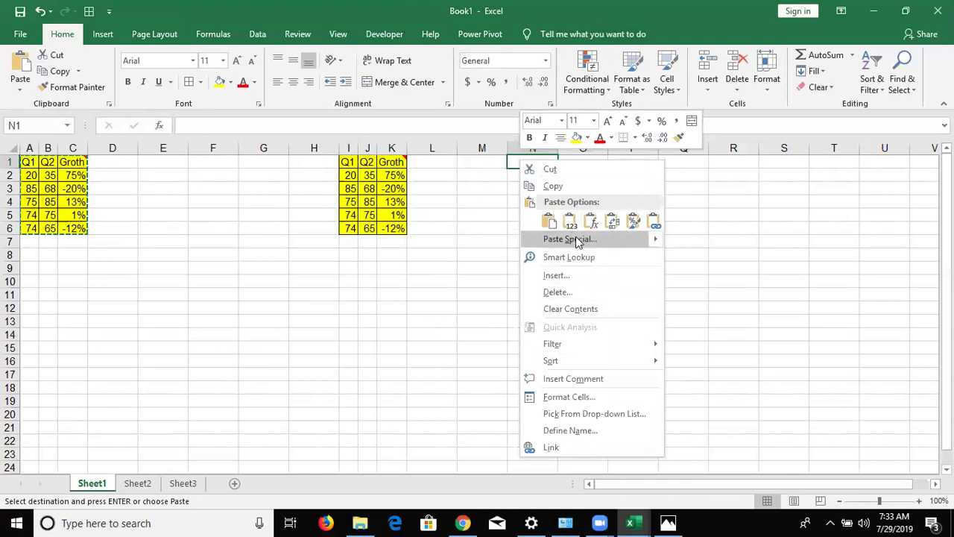
{"action": "left_click", "coordinate": [576, 238]}
{"action": "left_click", "coordinate": [604, 184]}
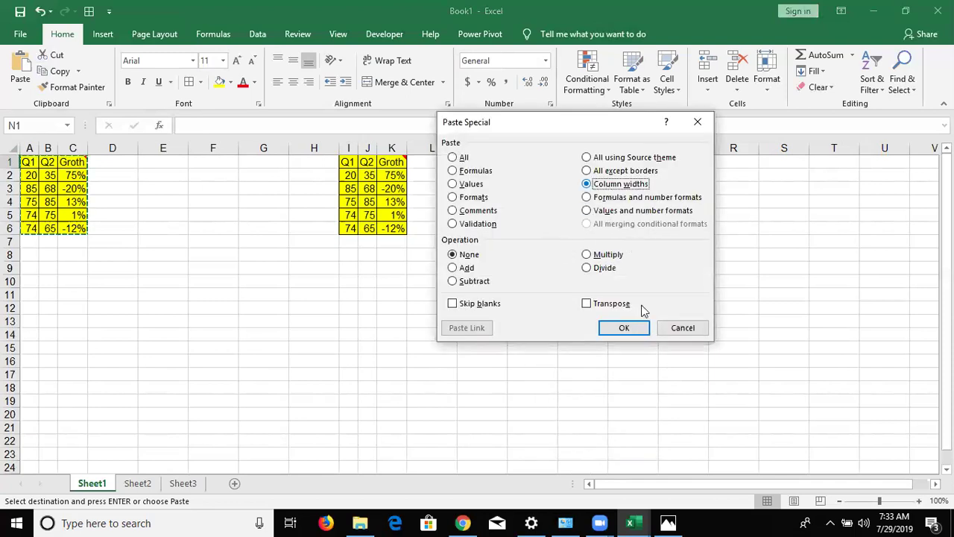
{"action": "left_click", "coordinate": [624, 327]}
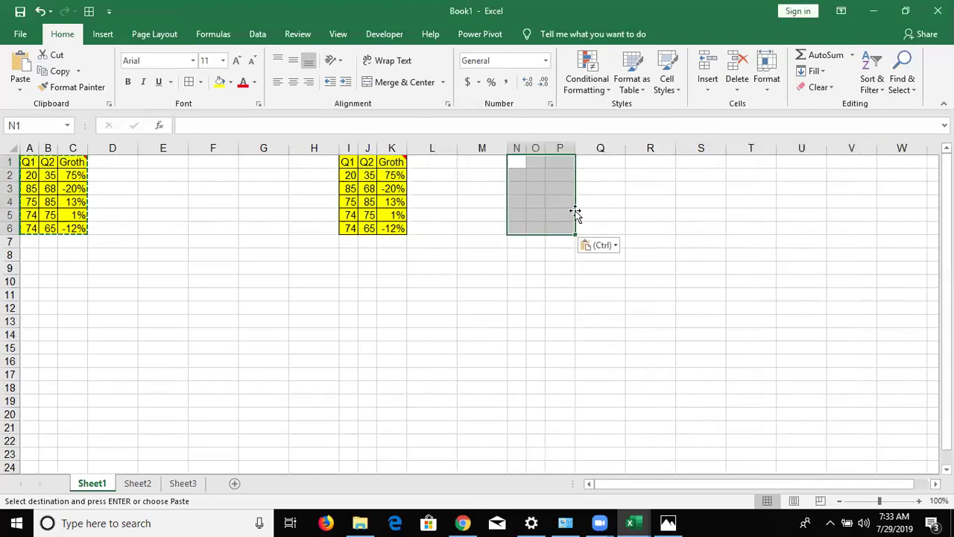
- Paste another copy of the table into R1:T6 using Keep Source Column Widths
{"action": "left_click", "coordinate": [637, 164]}
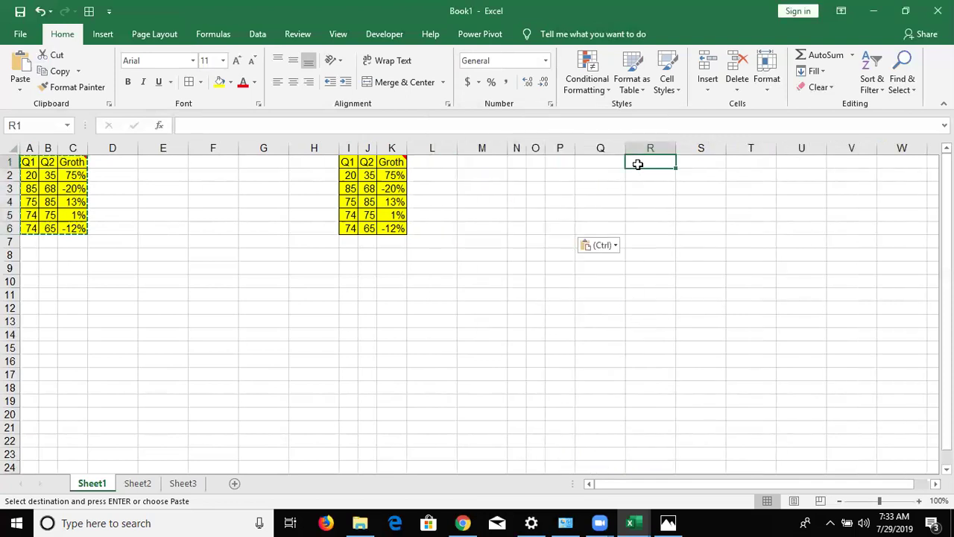
{"action": "right_click", "coordinate": [637, 164]}
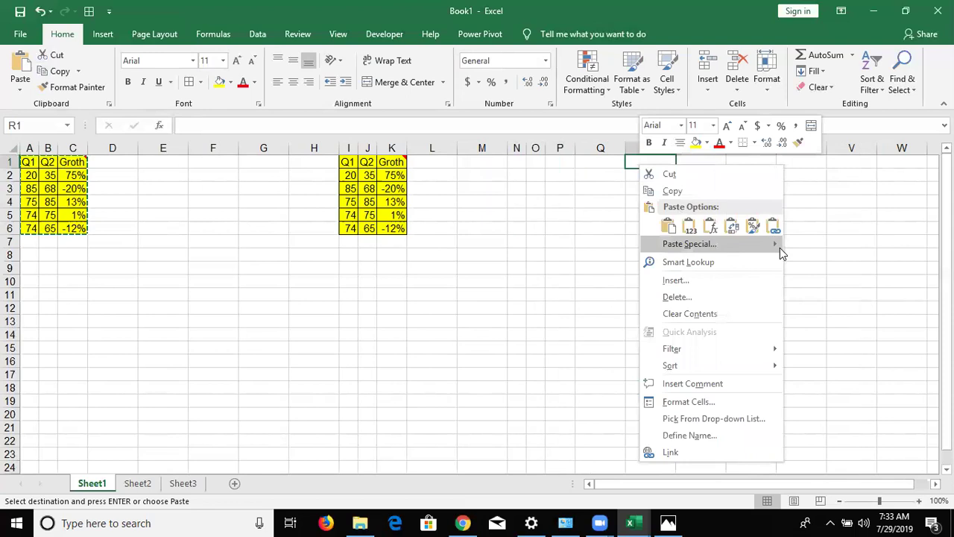
{"action": "mouse_move", "coordinate": [690, 244]}
{"action": "left_click", "coordinate": [818, 286]}
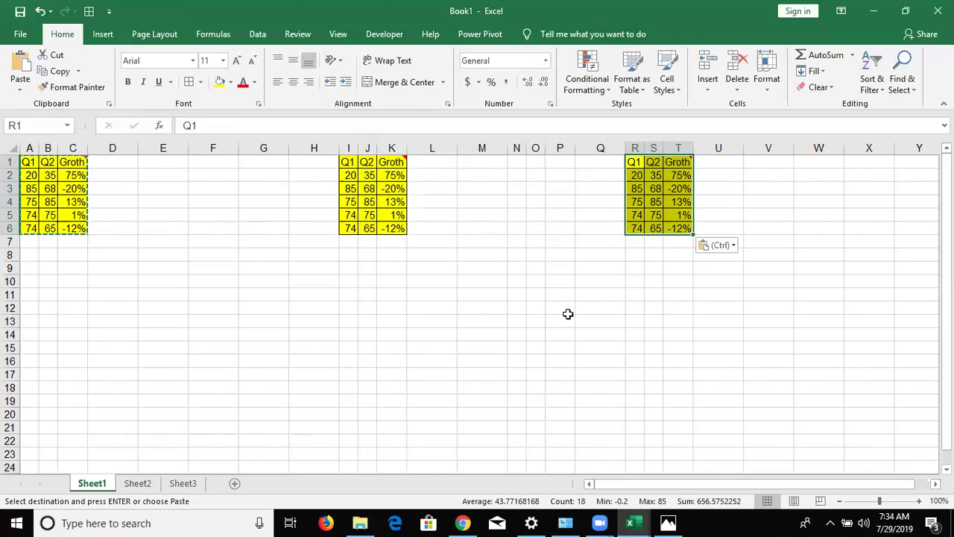
{"action": "left_click", "coordinate": [461, 293]}
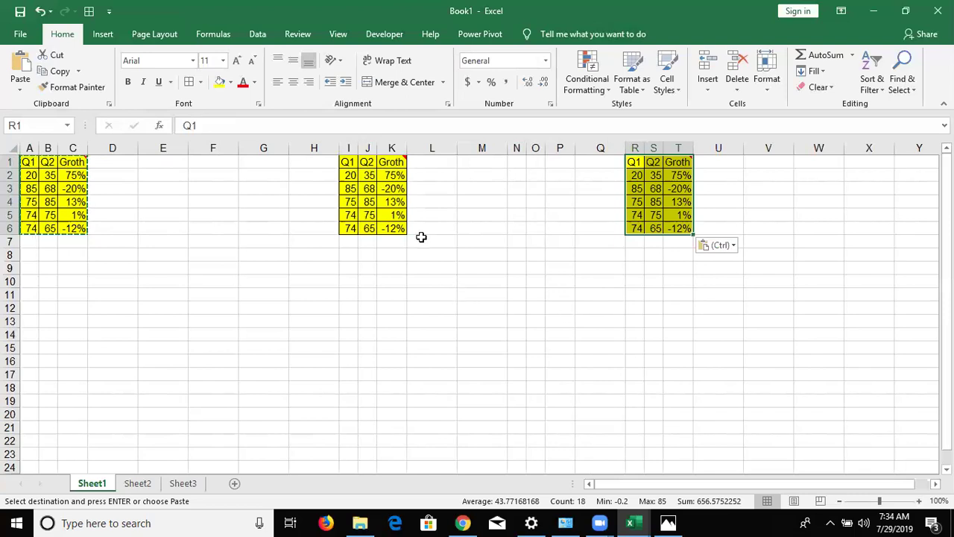
- Add the heading 'Date' in D1
{"action": "left_click", "coordinate": [429, 166]}
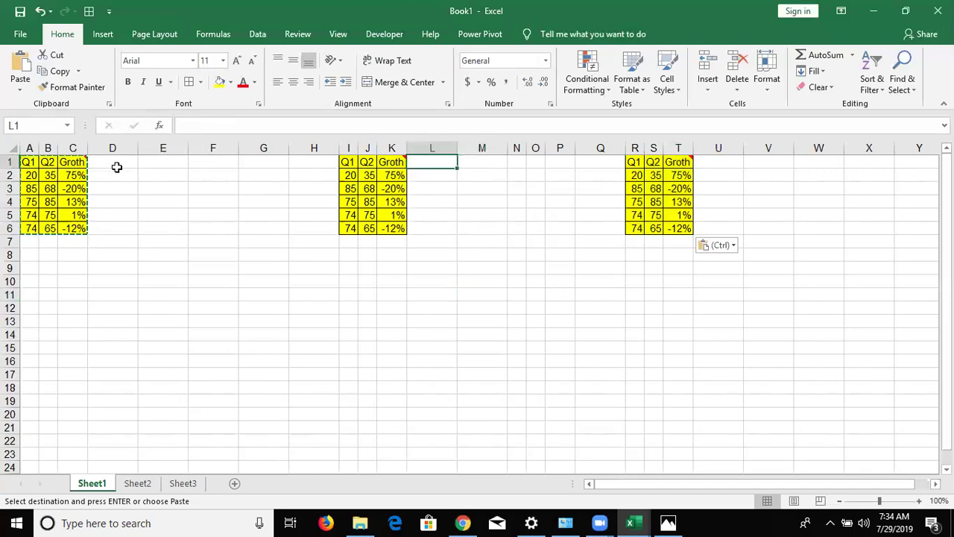
{"action": "left_click", "coordinate": [116, 167]}
{"action": "type", "text": "Date"}
{"action": "key", "text": "Return"}
- Fill D2:D6 with dates 1-Aug to 5-Aug starting from 8/1, and copy them
{"action": "type", "text": "8/1"}
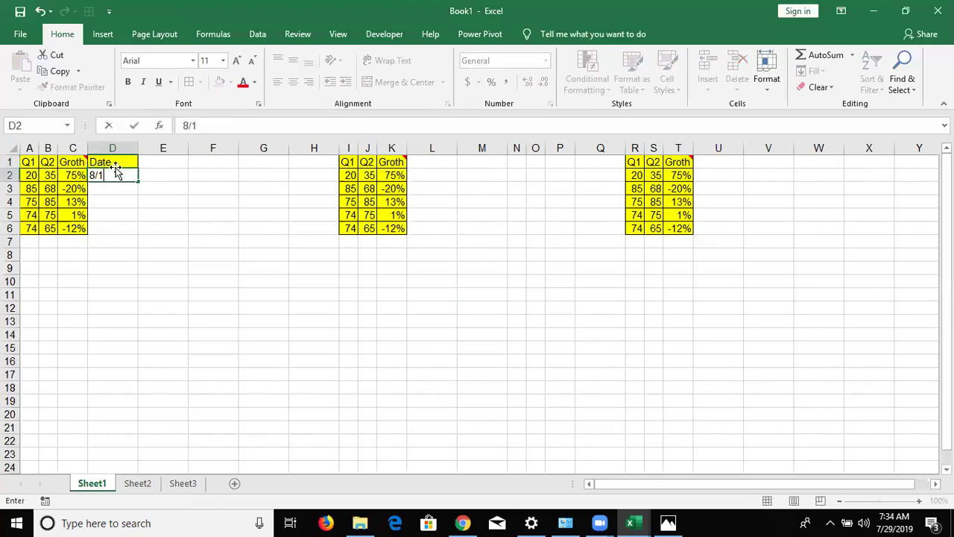
{"action": "key", "text": "Return"}
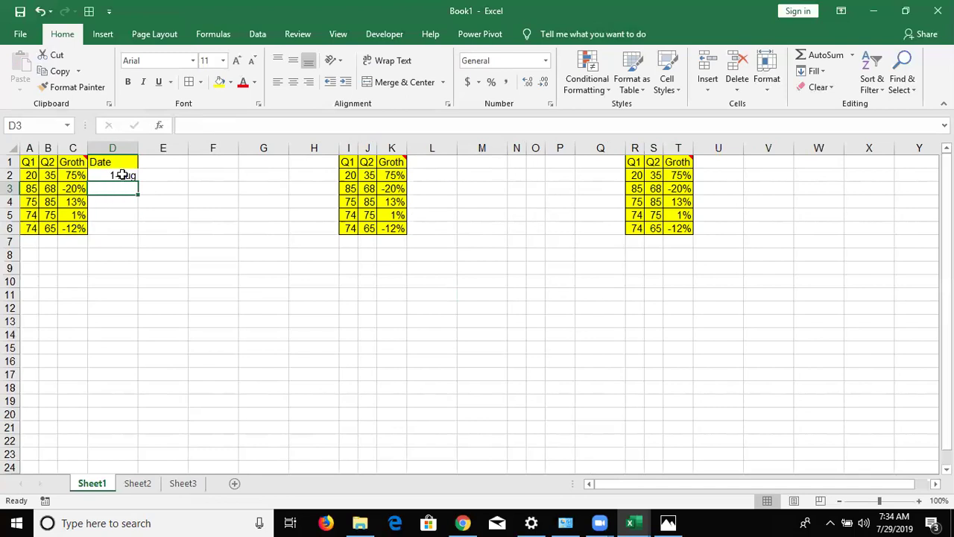
{"action": "left_click", "coordinate": [125, 176]}
{"action": "mouse_move", "coordinate": [144, 186]}
{"action": "left_mouse_down"}
{"action": "mouse_move", "coordinate": [130, 183]}
{"action": "mouse_move", "coordinate": [136, 233]}
{"action": "left_mouse_up"}
{"action": "key", "text": "ctrl+c"}
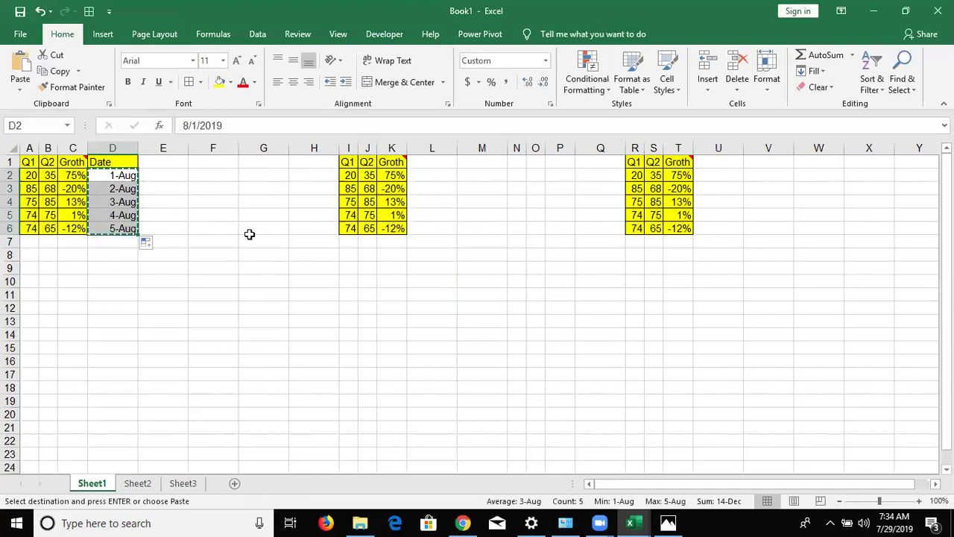
- Paste the copied dates into M1:M5 as values only, giving serials 43678–43682
{"action": "left_click", "coordinate": [474, 164]}
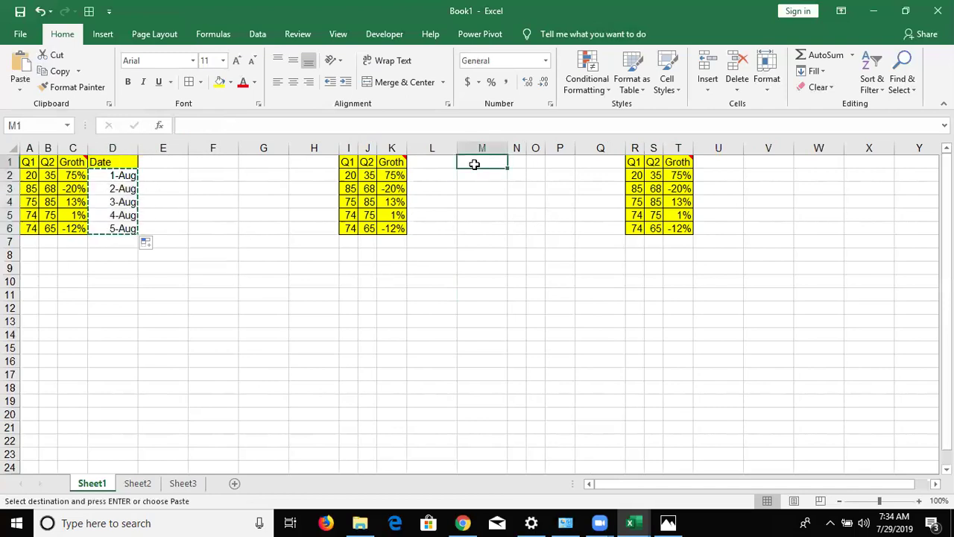
{"action": "right_click", "coordinate": [474, 164]}
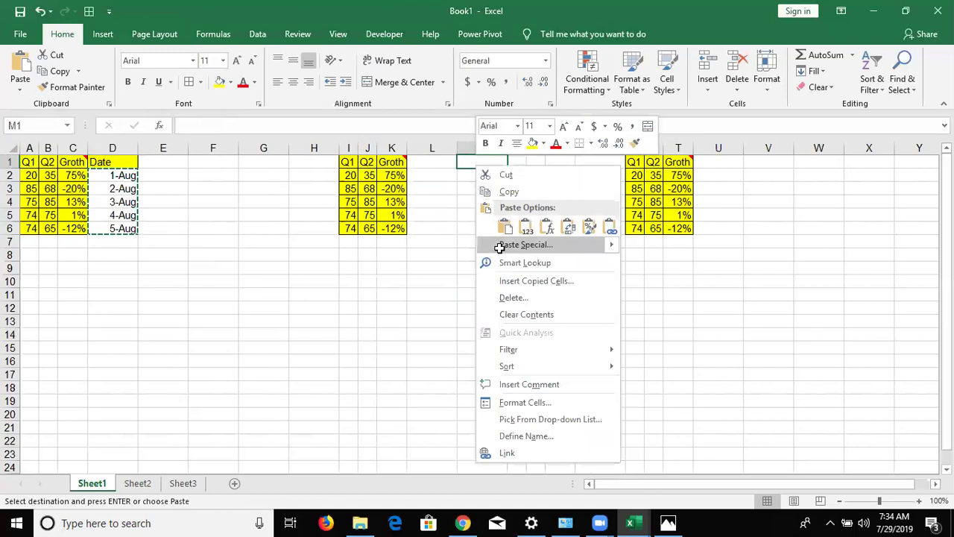
{"action": "left_click", "coordinate": [500, 248]}
{"action": "left_click", "coordinate": [387, 195]}
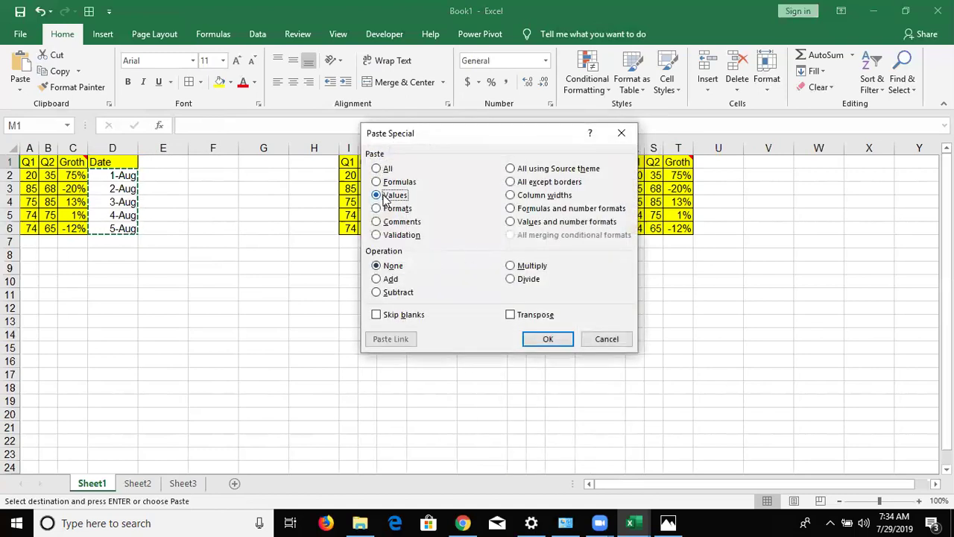
{"action": "key", "text": "Return"}
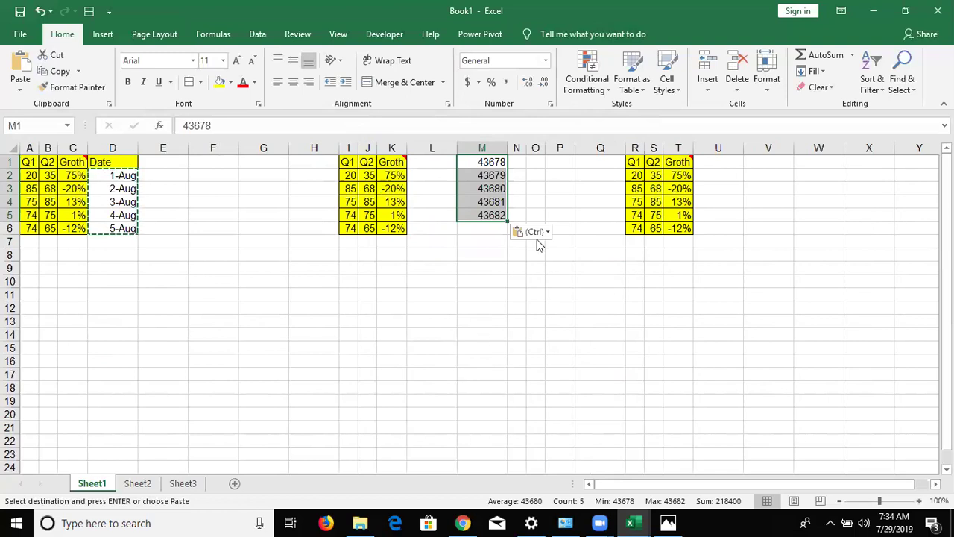
{"action": "left_click", "coordinate": [213, 283]}
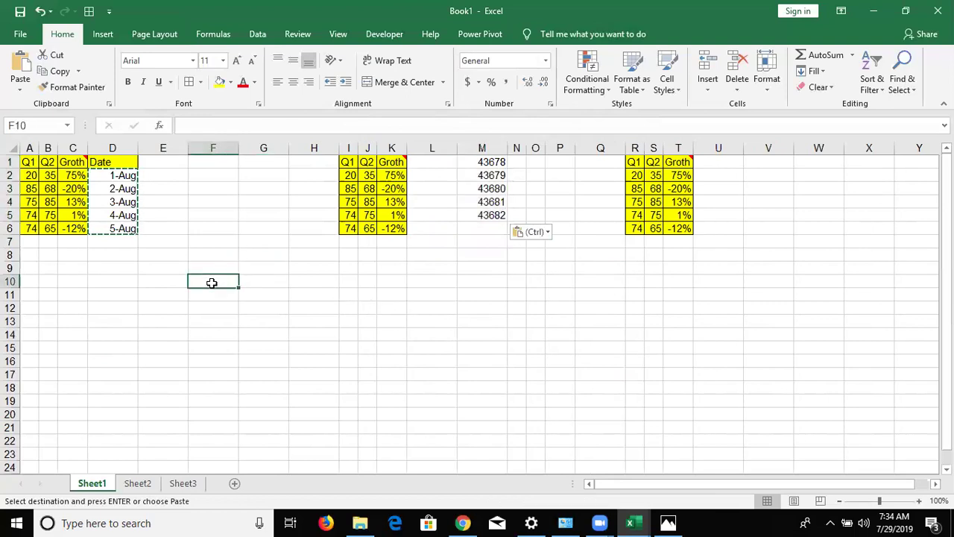
- Enter 1 in F10 and format it as Short Date, showing 1/1/1900
{"action": "type", "text": "1"}
{"action": "key", "text": "Return"}
{"action": "left_click", "coordinate": [212, 283]}
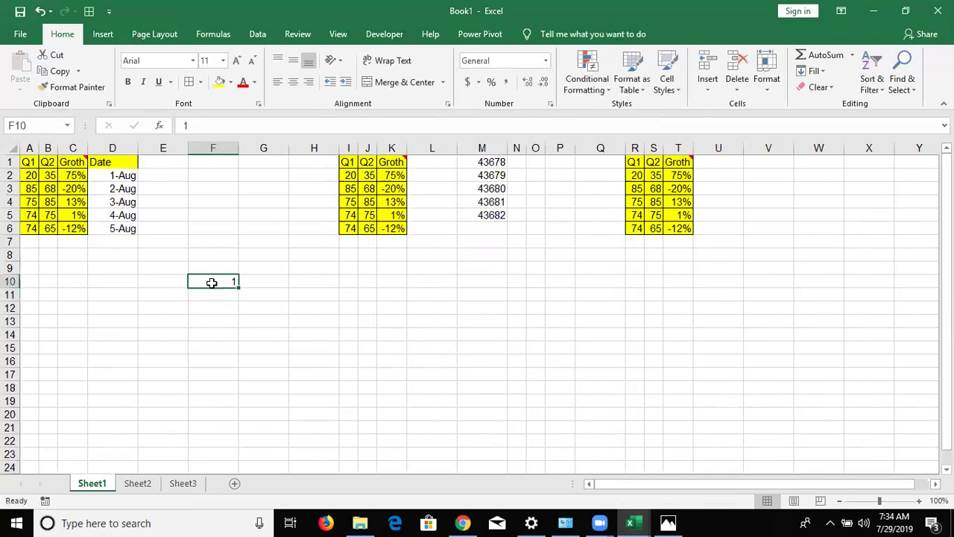
{"action": "left_click", "coordinate": [545, 61]}
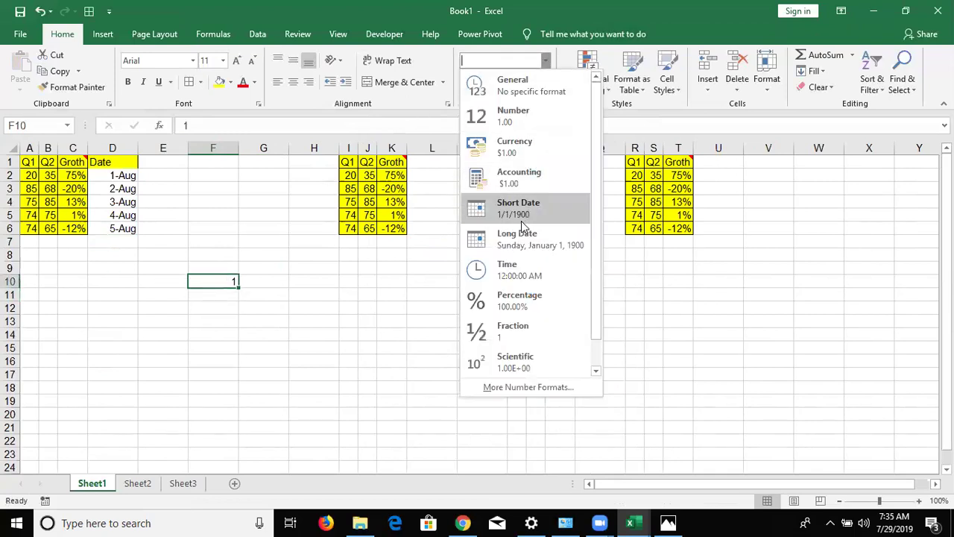
{"action": "left_click", "coordinate": [521, 219]}
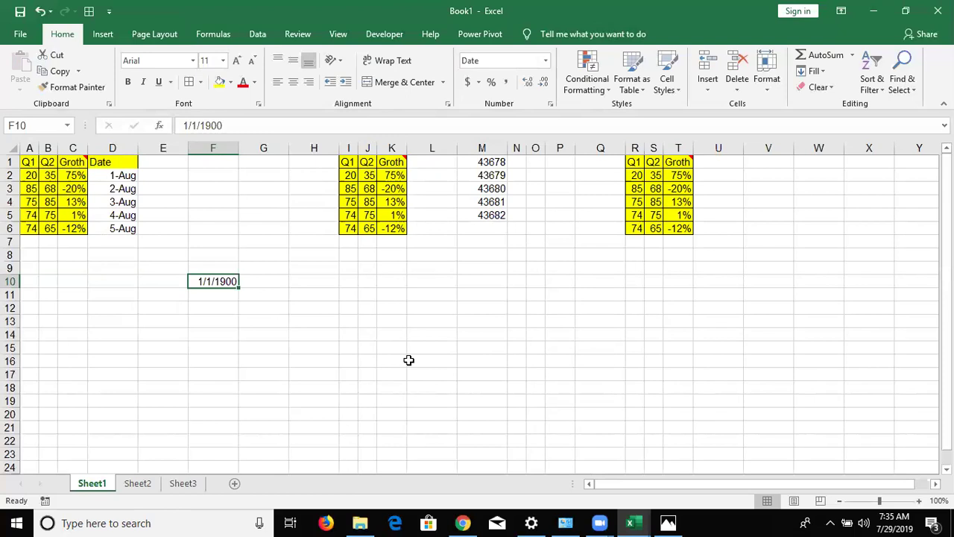
- Enter serials 367 and 43679 in F10 to see them as dates
{"action": "type", "text": "367"}
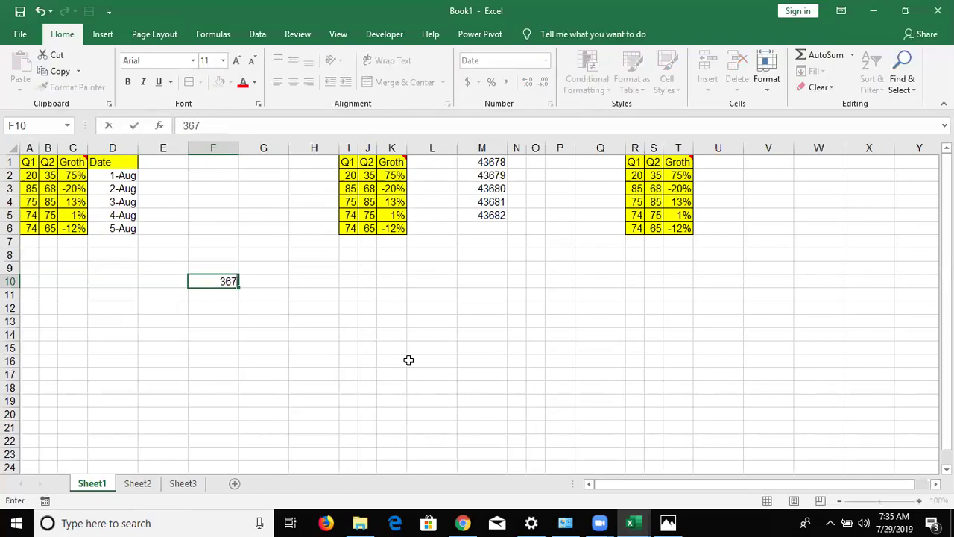
{"action": "key", "text": "Return"}
{"action": "key", "text": "Up"}
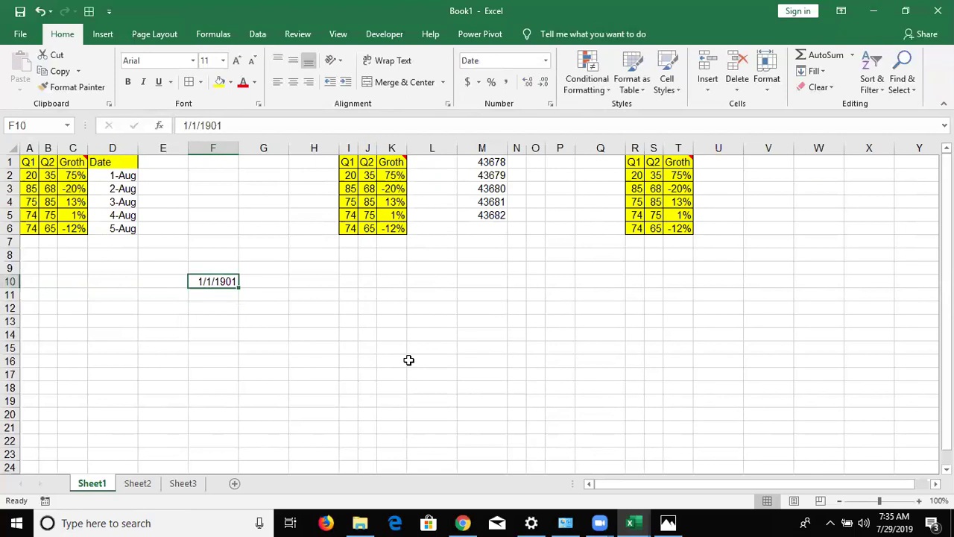
{"action": "type", "text": "43679"}
{"action": "key", "text": "Return"}
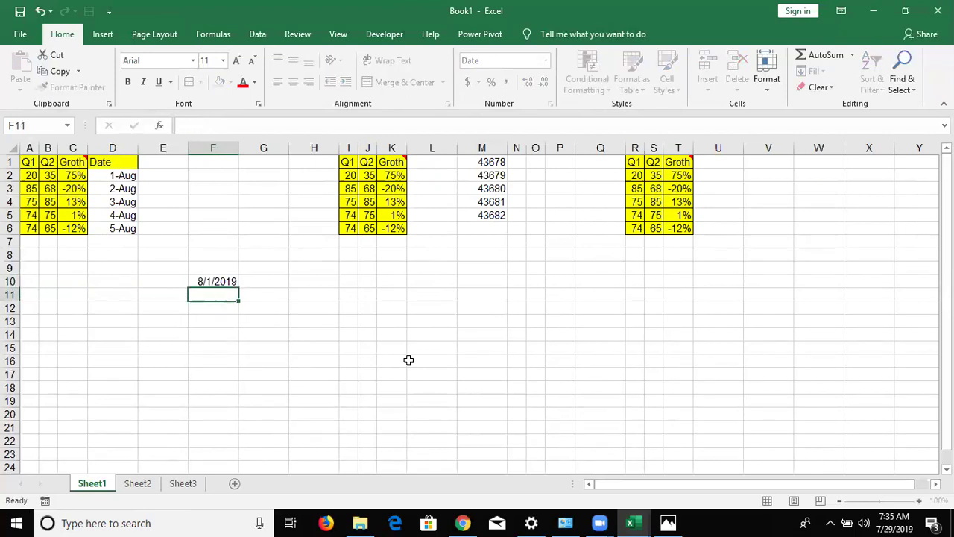
{"action": "key", "text": "Up"}
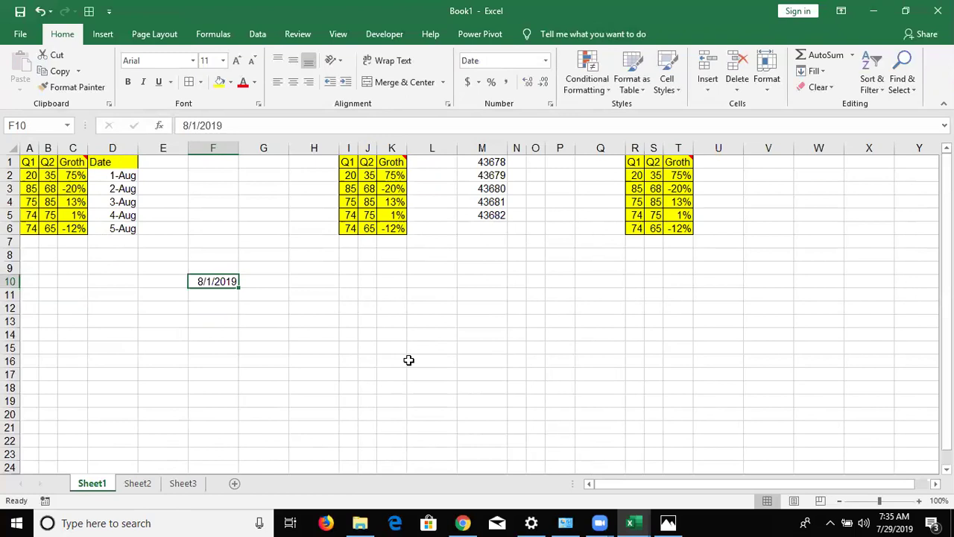
{"action": "key", "text": "Right"}
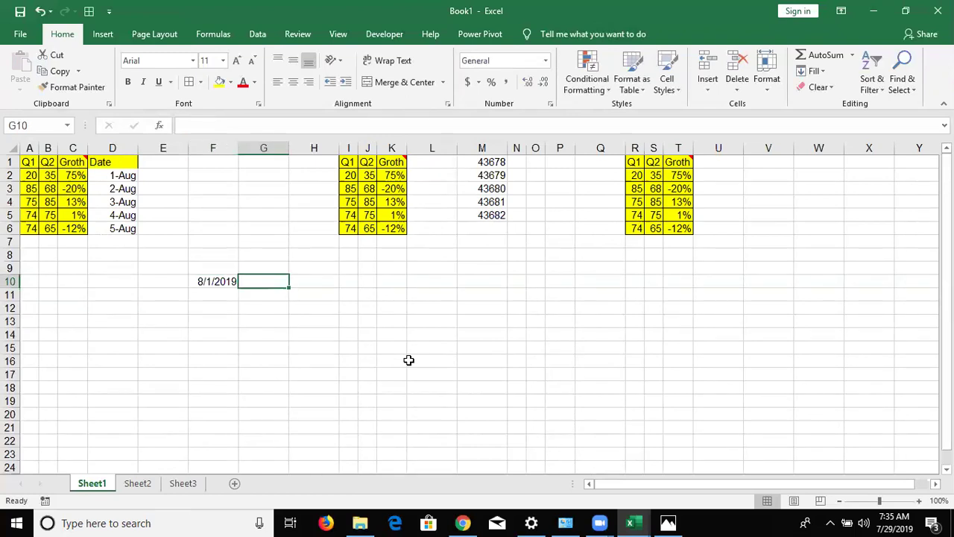
- Type 20d in G10 and =G10+20 in H10, producing #VALUE!
{"action": "type", "text": "20d"}
{"action": "key", "text": "Right"}
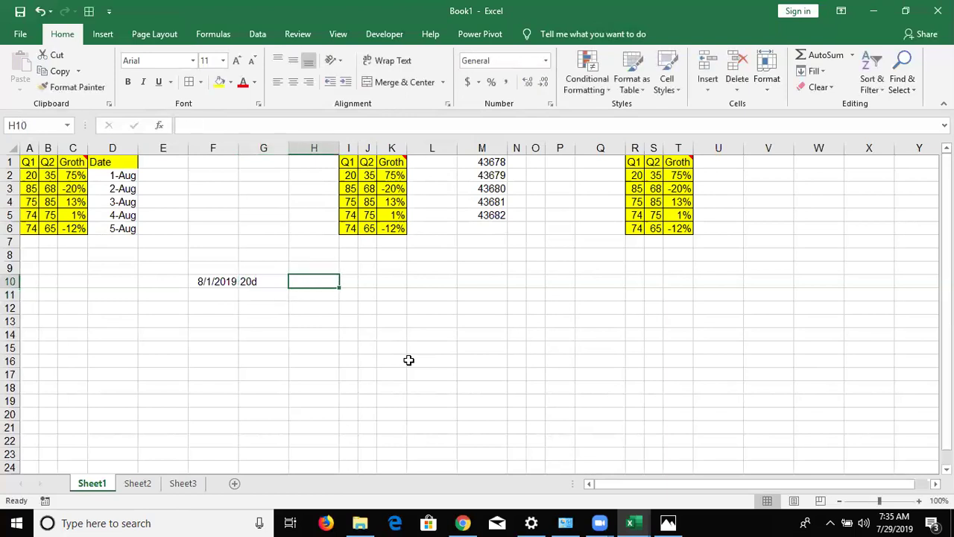
{"action": "type", "text": "="}
{"action": "key", "text": "Left"}
{"action": "type", "text": "+20"}
{"action": "key", "text": "ctrl+Return"}
- Format F10 as a date and enter =F10+20 in F11
{"action": "key", "text": "Left"}
{"action": "key", "text": "Left"}
{"action": "key", "text": "ctrl+shift+3"}
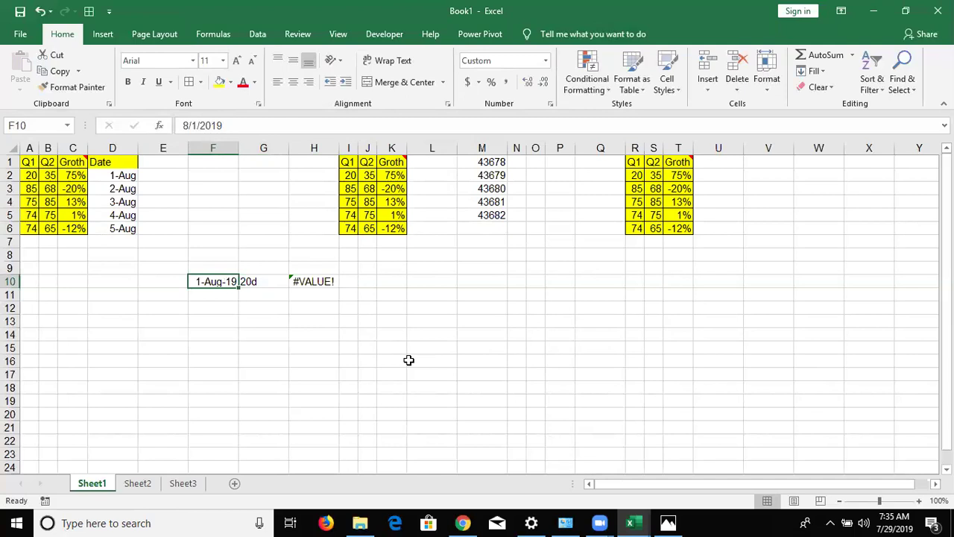
{"action": "key", "text": "Right"}
{"action": "key", "text": "Right"}
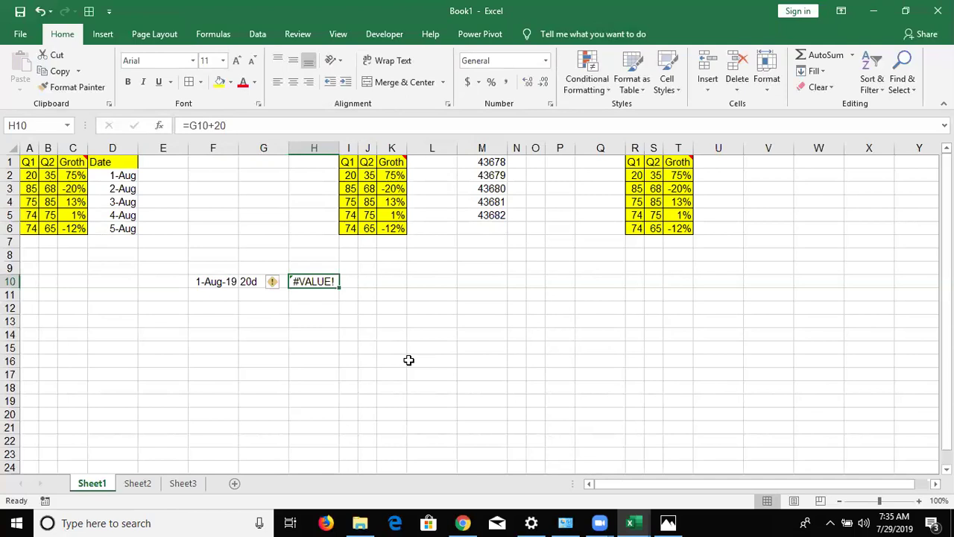
{"action": "key", "text": "Left"}
{"action": "key", "text": "Left"}
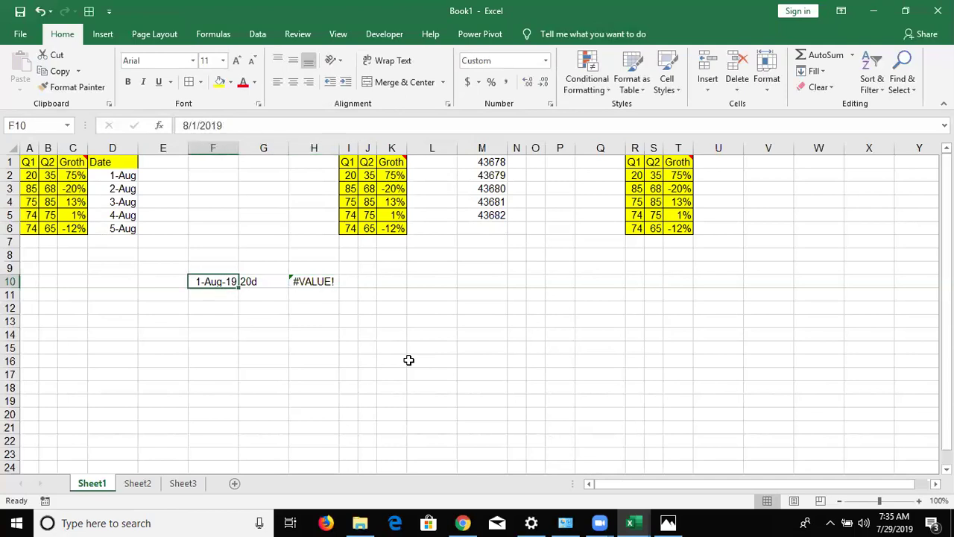
{"action": "key", "text": "Down"}
{"action": "type", "text": "="}
{"action": "key", "text": "Up"}
{"action": "type", "text": "+20"}
{"action": "key", "text": "Return"}
- Show F10 and F11 as plain serial numbers 43678 and 43698 with Ctrl+Shift+~
{"action": "key", "text": "Up"}
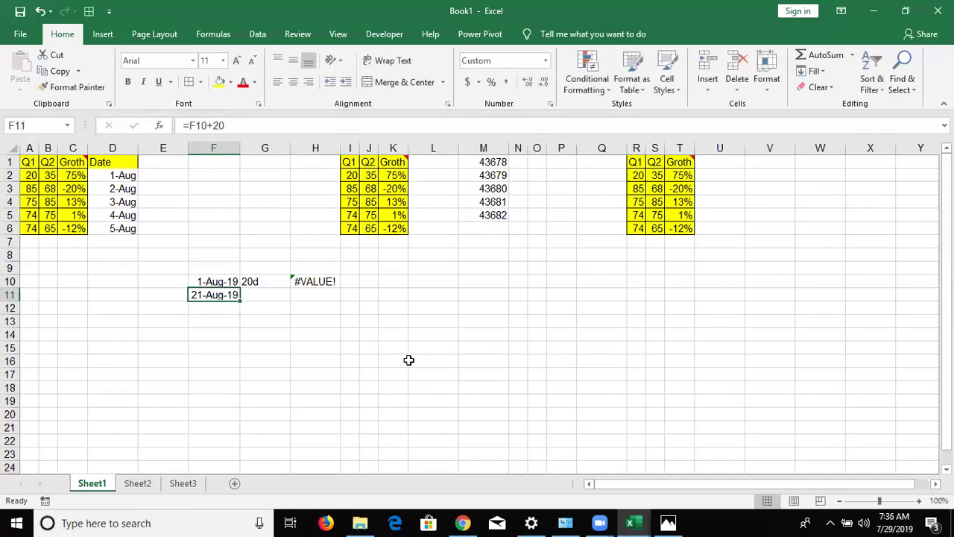
{"action": "key", "text": "Up"}
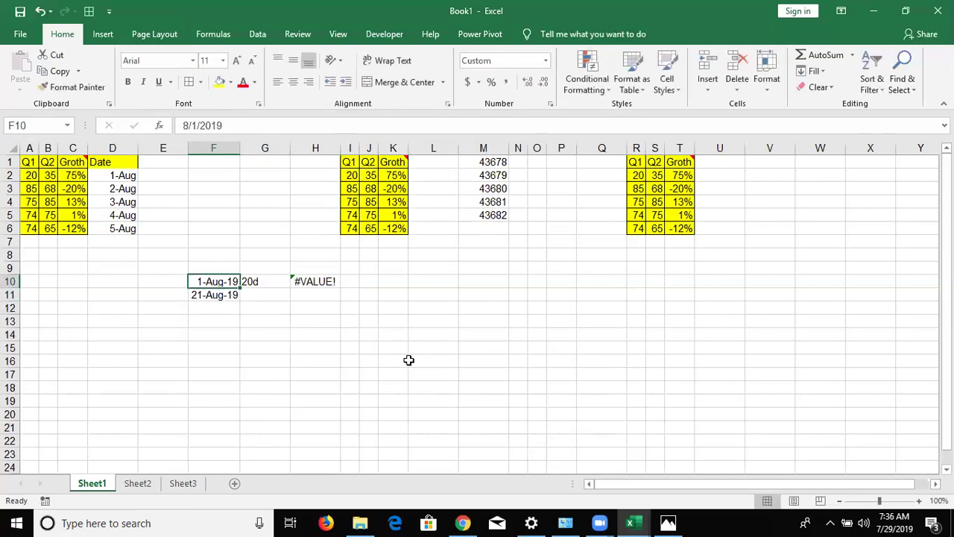
{"action": "key", "text": "ctrl+shift+asciitilde"}
{"action": "key", "text": "Down"}
{"action": "key", "text": "ctrl+shift+asciitilde"}
- Select columns F through U holding the extra tables and date tests
{"action": "key", "text": "Up"}
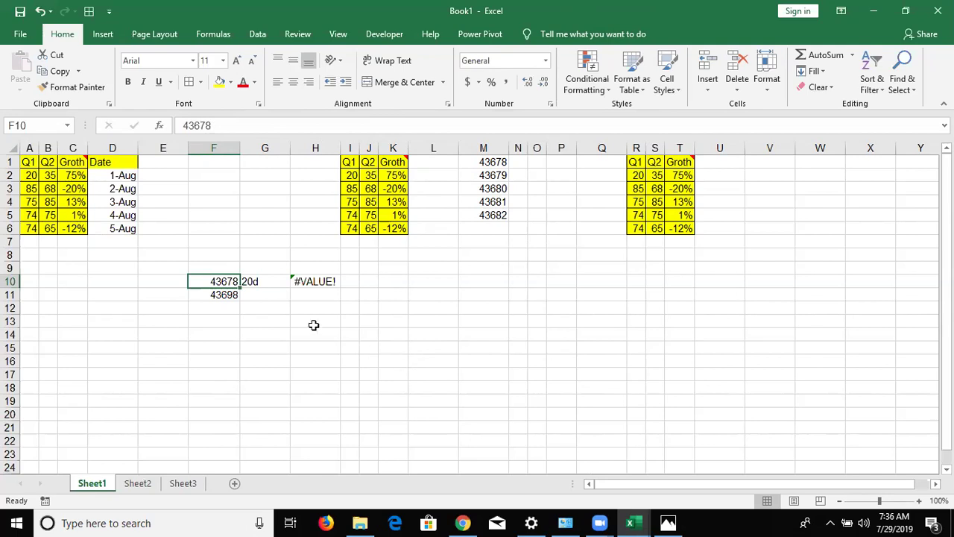
{"action": "left_click_drag", "start_coordinate": [214, 147], "coordinate": [696, 187]}
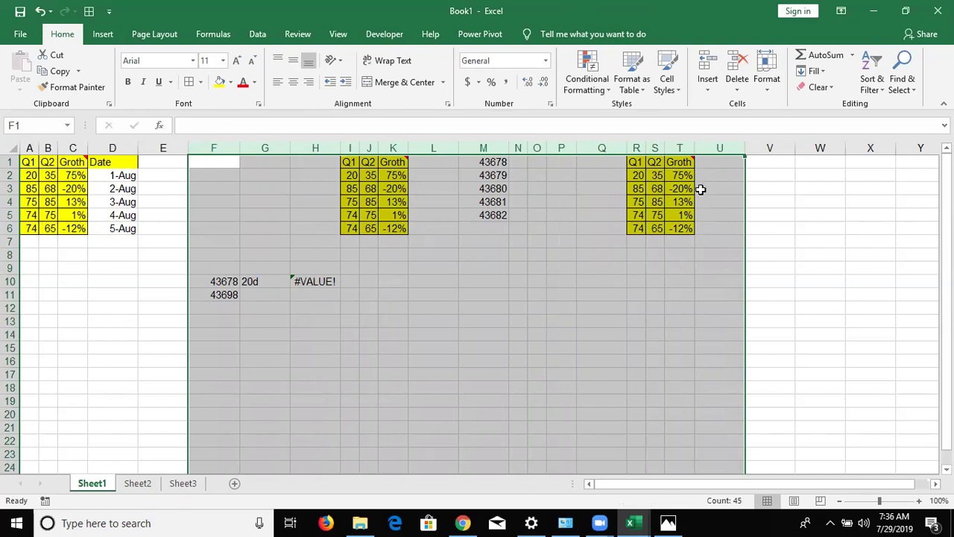
- Delete columns F:U, then enter 20 in H1 and 30 in I1
{"action": "key", "text": "ctrl+minus"}
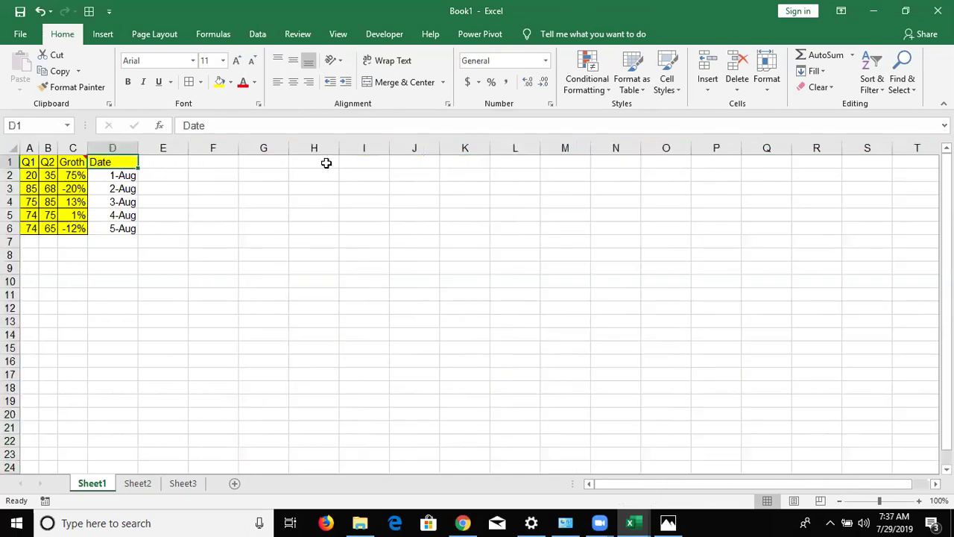
{"action": "left_click", "coordinate": [326, 162]}
{"action": "type", "text": "20"}
{"action": "key", "text": "Tab"}
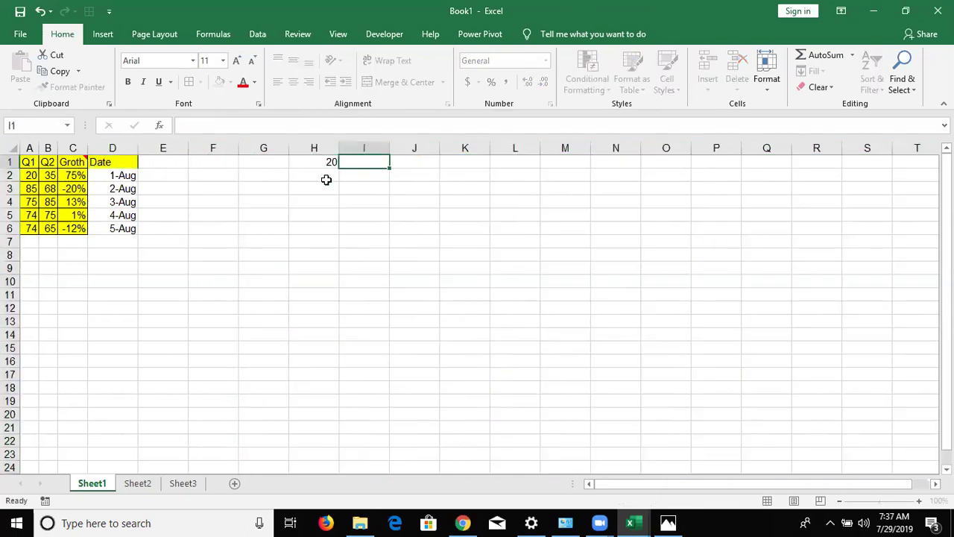
{"action": "type", "text": "30"}
{"action": "key", "text": "Down"}
- Copy the 30 in I1 and bring up Paste Special for H1, undoing a plain paste first
{"action": "key", "text": "Up"}
{"action": "key", "text": "ctrl+c"}
{"action": "key", "text": "Left"}
{"action": "key", "text": "ctrl+v"}
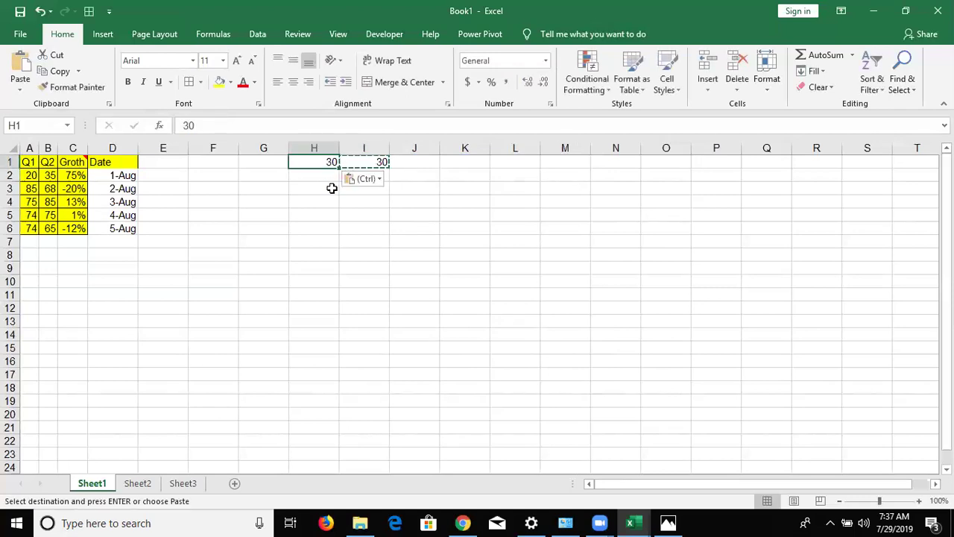
{"action": "key", "text": "ctrl+z"}
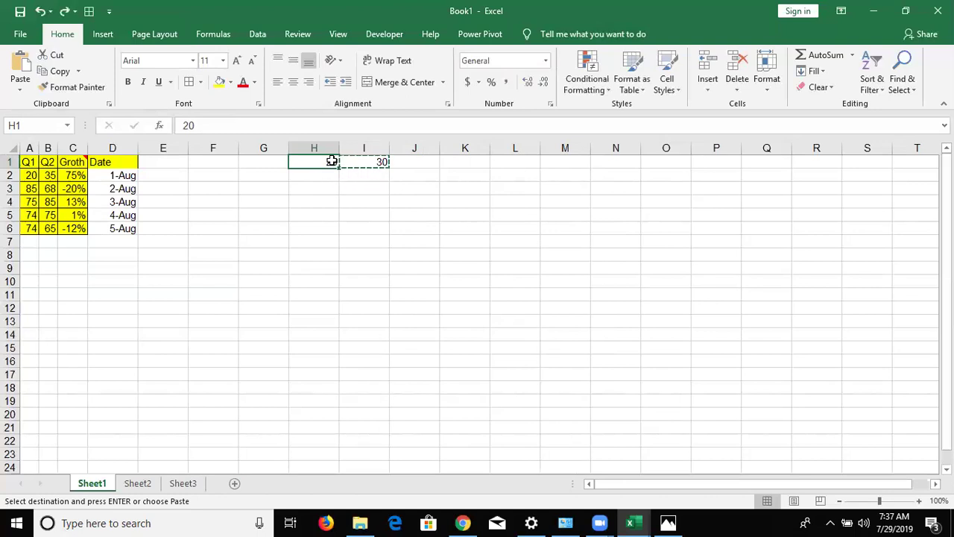
{"action": "right_click", "coordinate": [331, 161]}
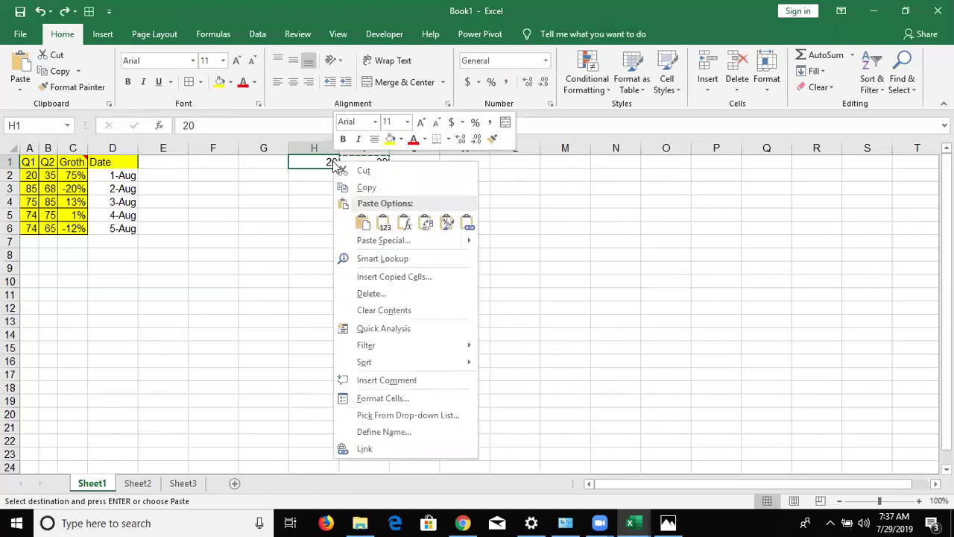
{"action": "left_click", "coordinate": [393, 242]}
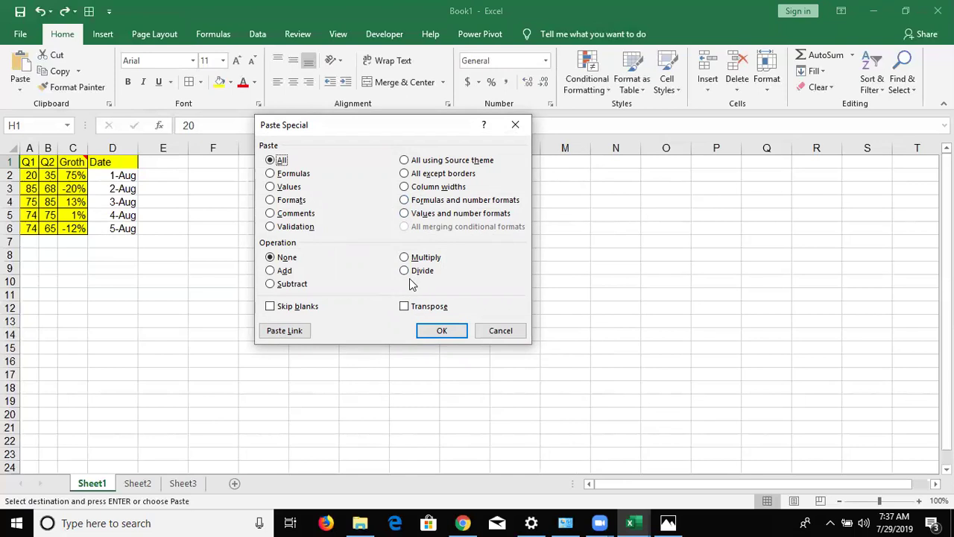
- Copy the Date column D1:D6, then abandon the first paste attempt at K1
{"action": "key", "text": "Escape"}
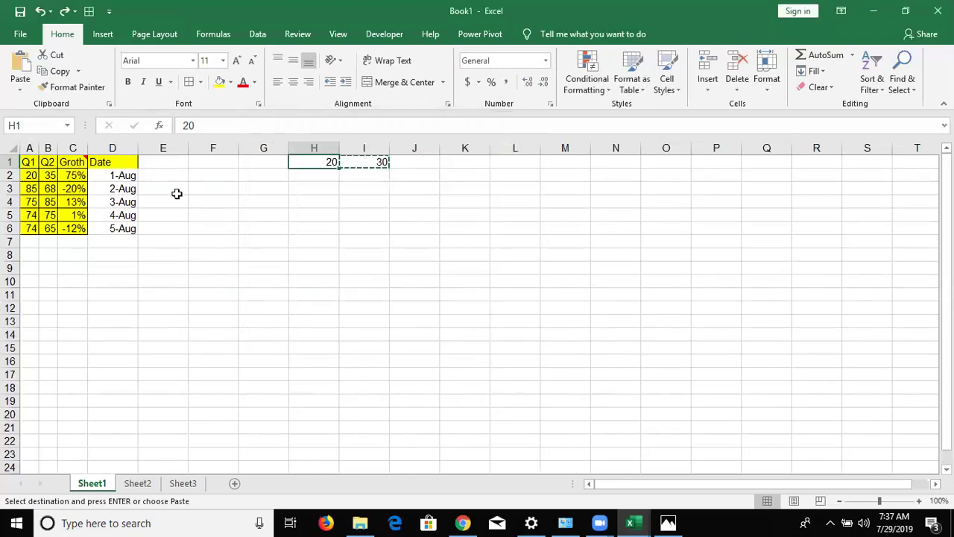
{"action": "left_click_drag", "start_coordinate": [127, 161], "coordinate": [123, 229]}
{"action": "key", "text": "ctrl+c"}
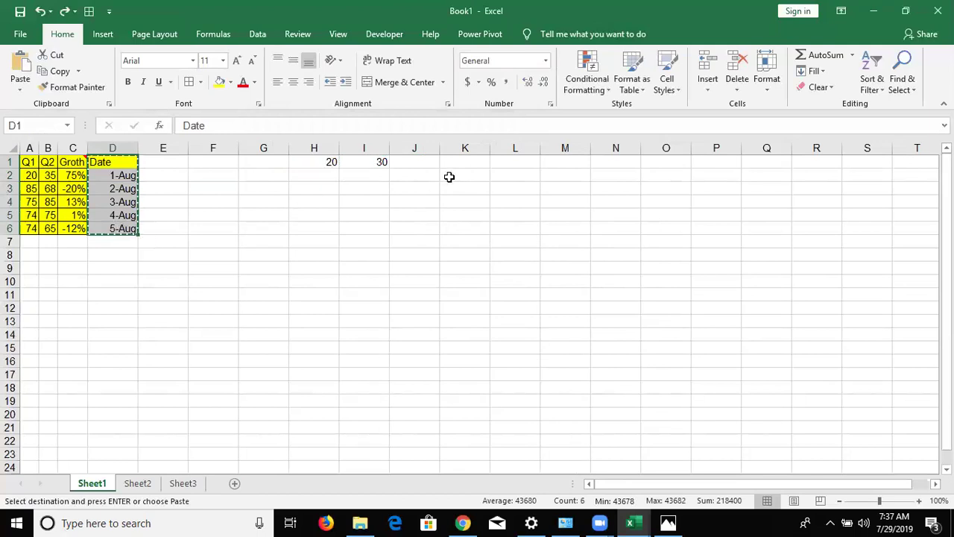
{"action": "left_click", "coordinate": [463, 163]}
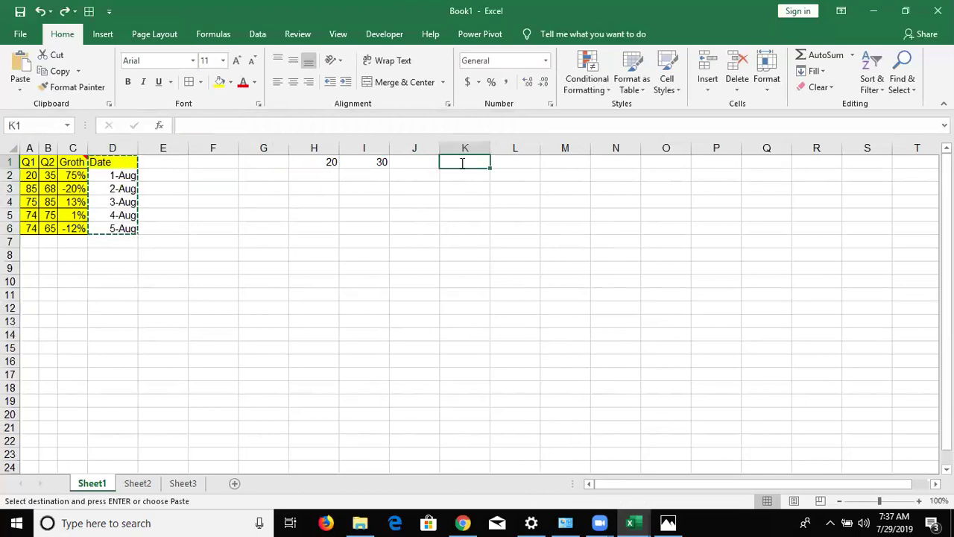
{"action": "right_click", "coordinate": [462, 163]}
{"action": "key", "text": "Escape"}
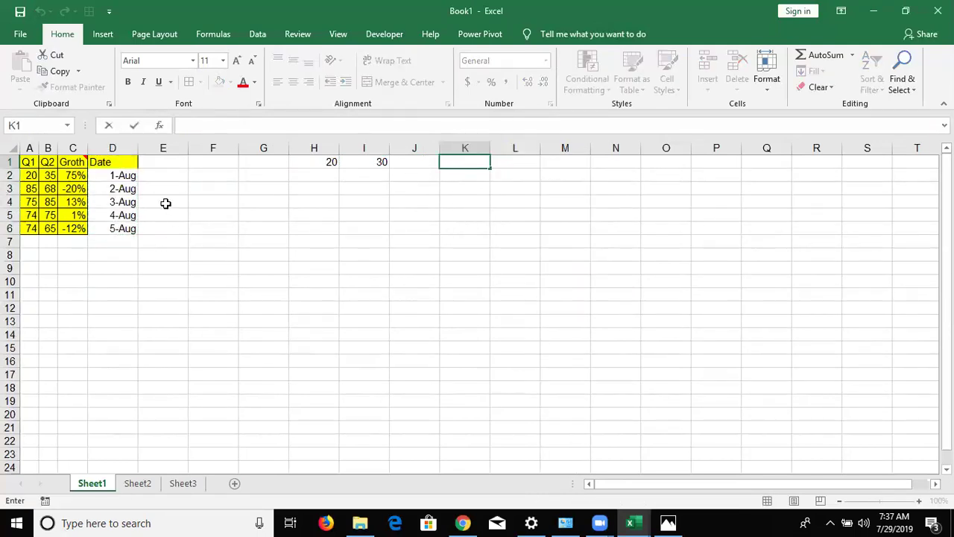
- Paste D1:D6 into K1 as formulas and number formats, giving dates 1-Aug to 5-Aug without fill
{"action": "left_click", "coordinate": [123, 159]}
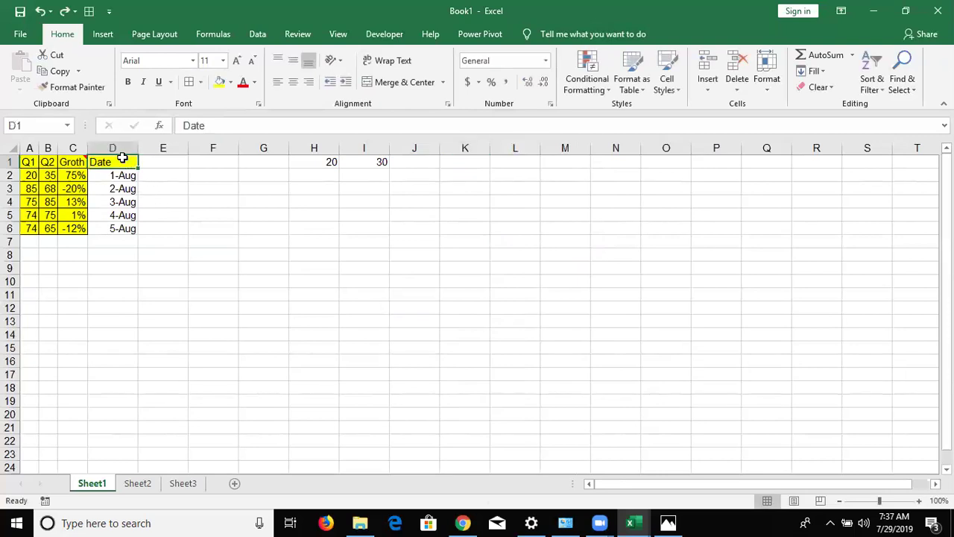
{"action": "key", "text": "ctrl+shift+Down"}
{"action": "key", "text": "ctrl+c"}
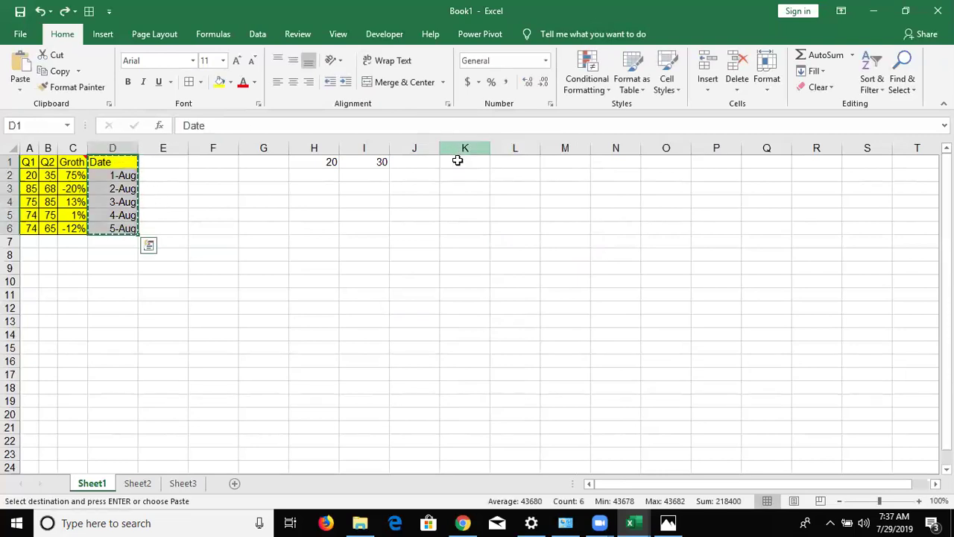
{"action": "right_click", "coordinate": [463, 161]}
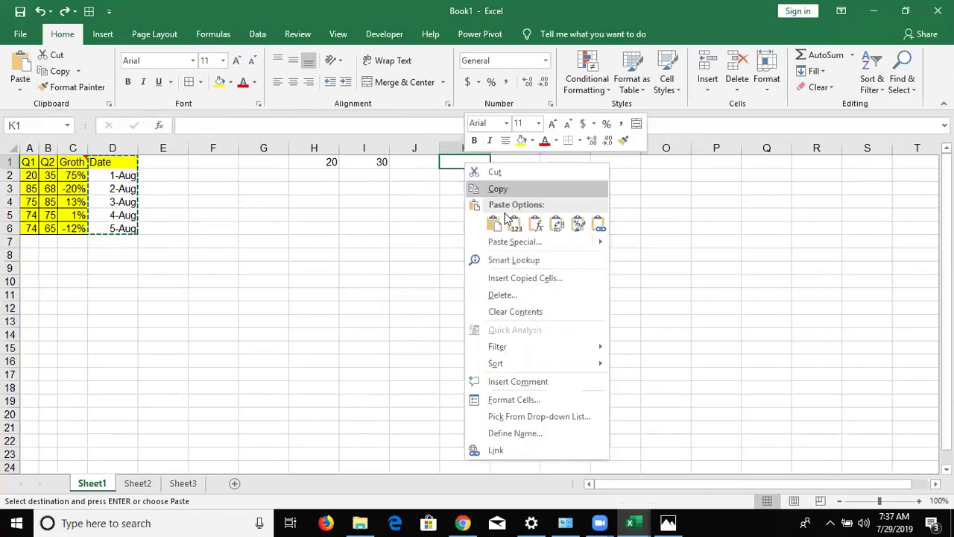
{"action": "left_click", "coordinate": [510, 241]}
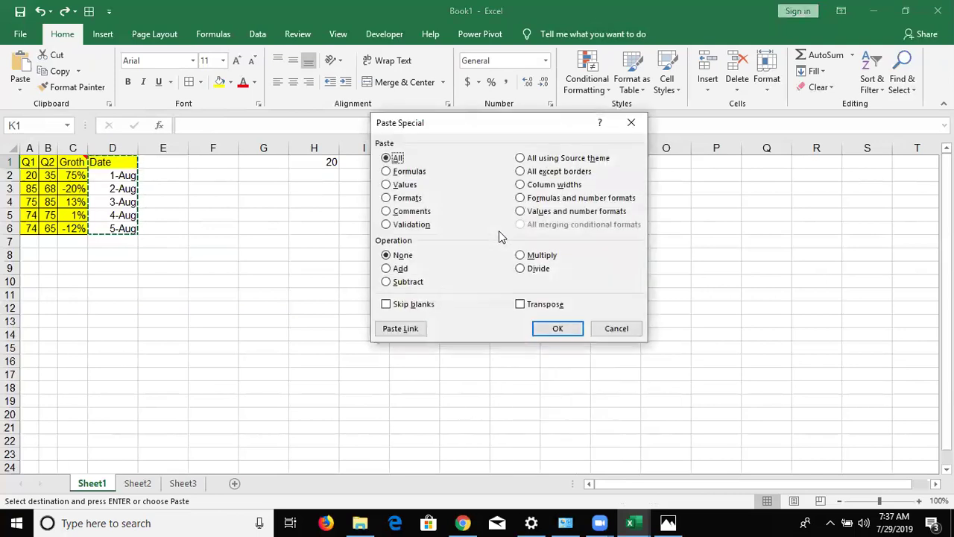
{"action": "left_click", "coordinate": [538, 199]}
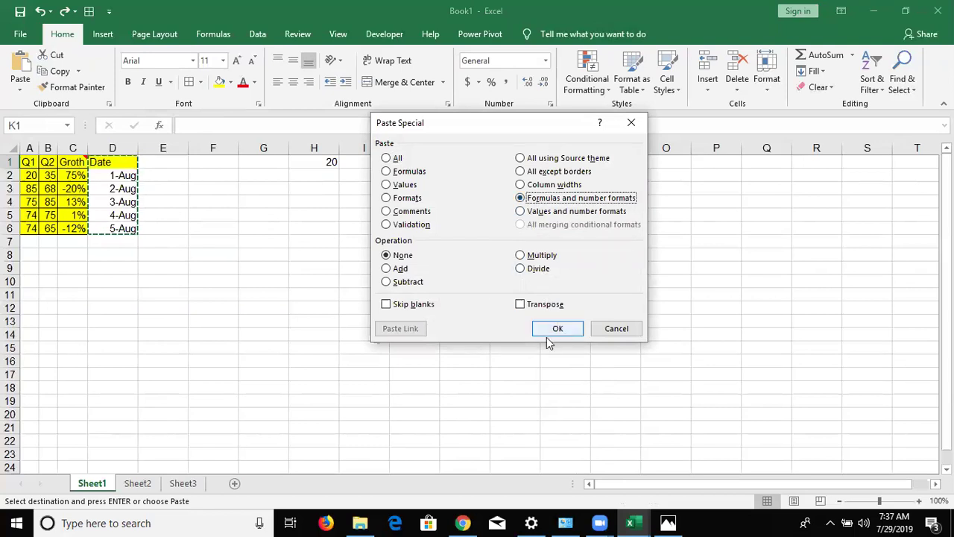
{"action": "left_click", "coordinate": [567, 329]}
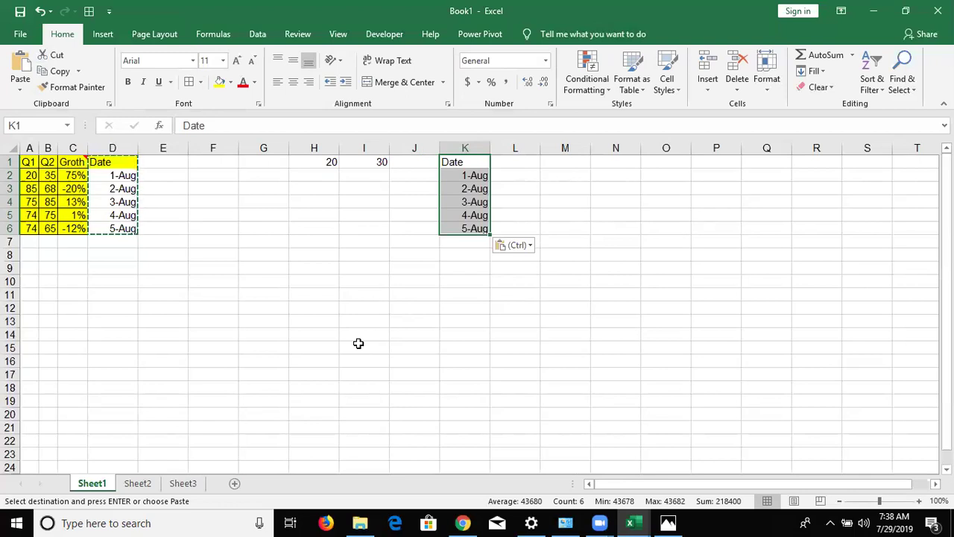
{"action": "right_click", "coordinate": [457, 192]}
{"action": "key", "text": "Escape"}
{"action": "left_click", "coordinate": [395, 184]}
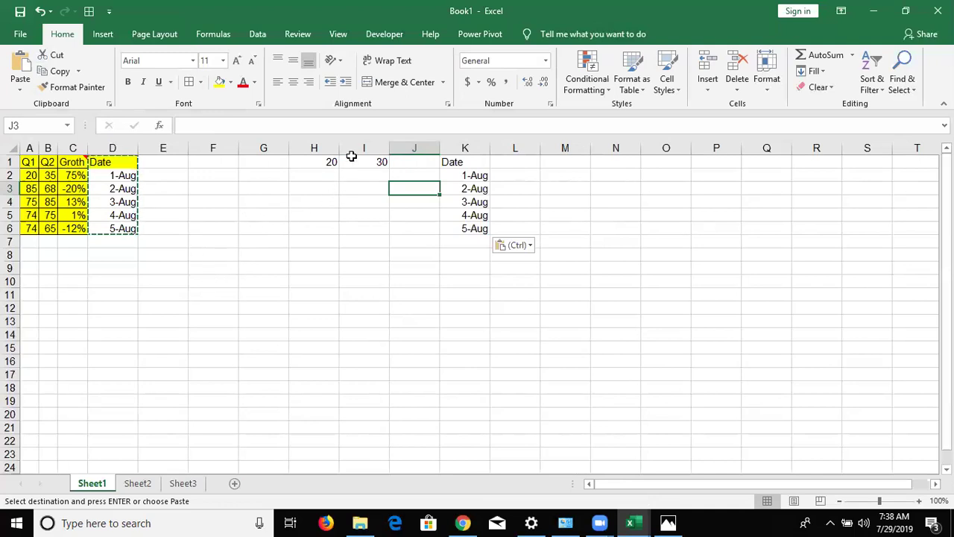
- Copy the 30 in I1 and Paste Special with Add onto H1, turning 20 into 50
{"action": "left_click", "coordinate": [355, 158]}
{"action": "key", "text": "ctrl+c"}
{"action": "left_click", "coordinate": [319, 162]}
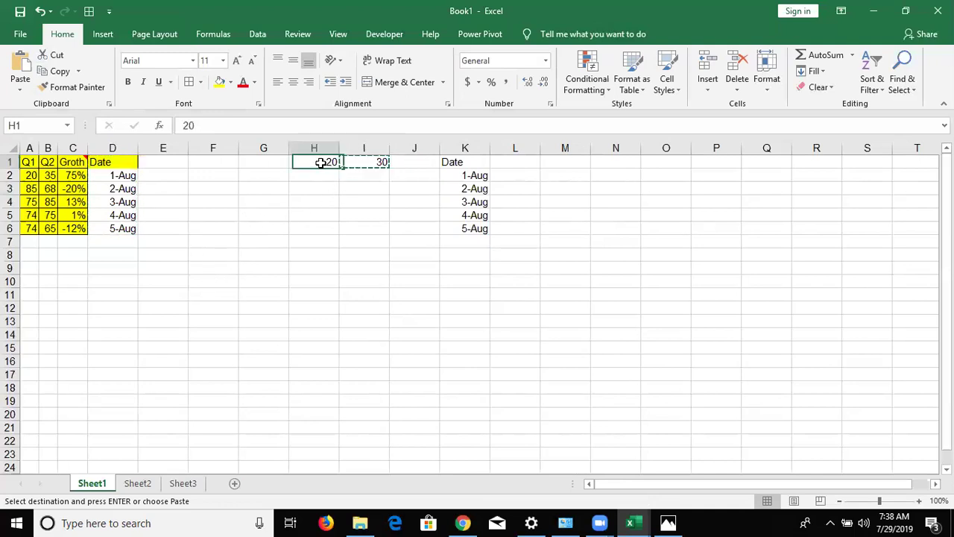
{"action": "right_click", "coordinate": [319, 164]}
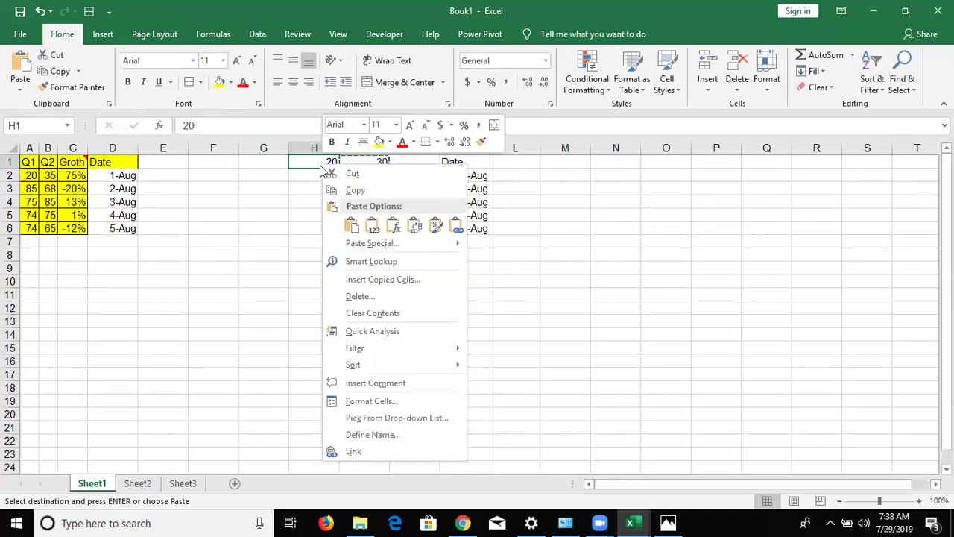
{"action": "left_click", "coordinate": [368, 246]}
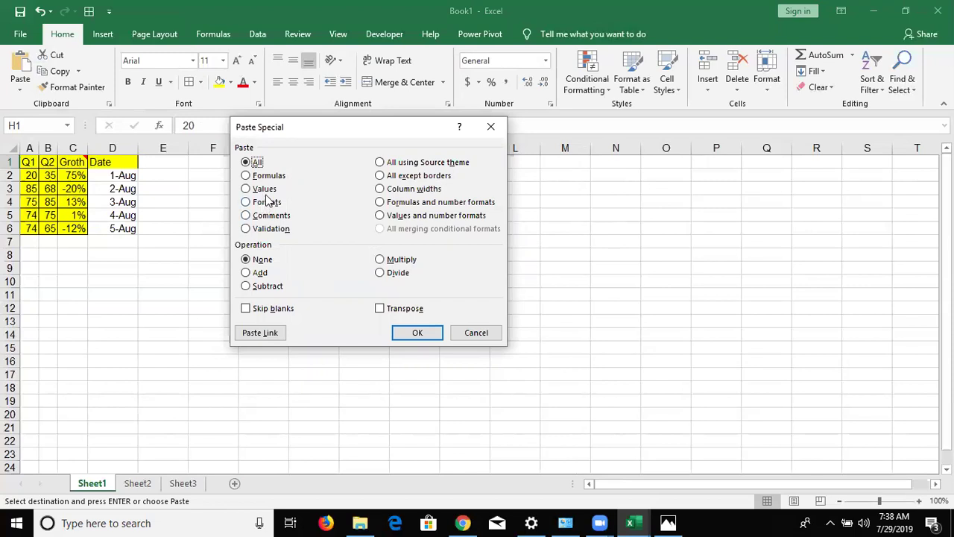
{"action": "left_click", "coordinate": [267, 275]}
{"action": "left_click_drag", "start_coordinate": [295, 131], "coordinate": [551, 95]}
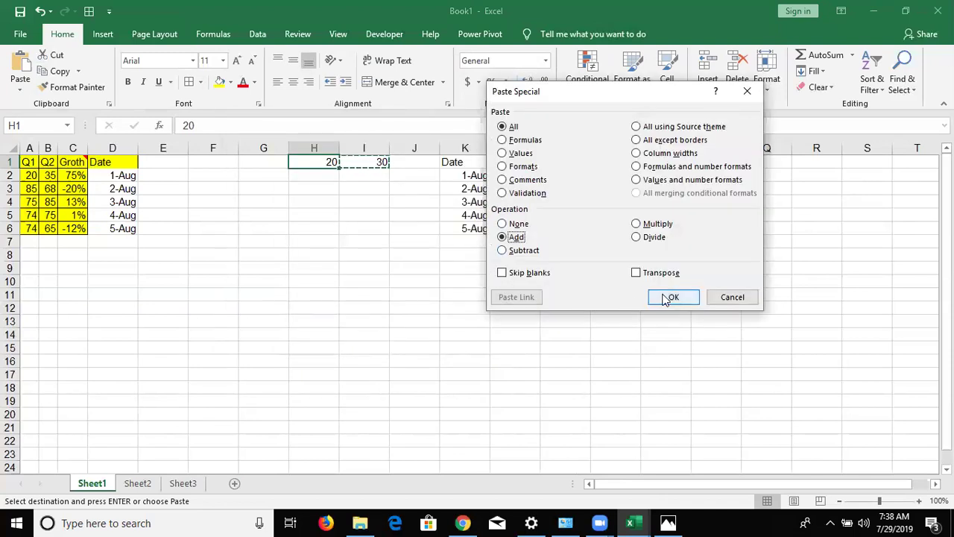
{"action": "left_click", "coordinate": [665, 297]}
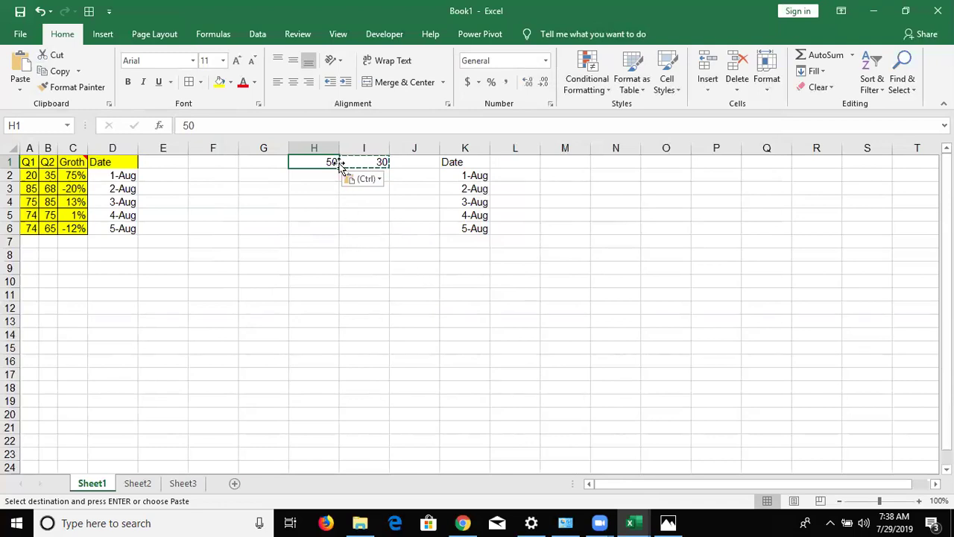
- Begin a second Paste Special Add onto H1, then cancel it so H1 stays 50
{"action": "right_click", "coordinate": [326, 166]}
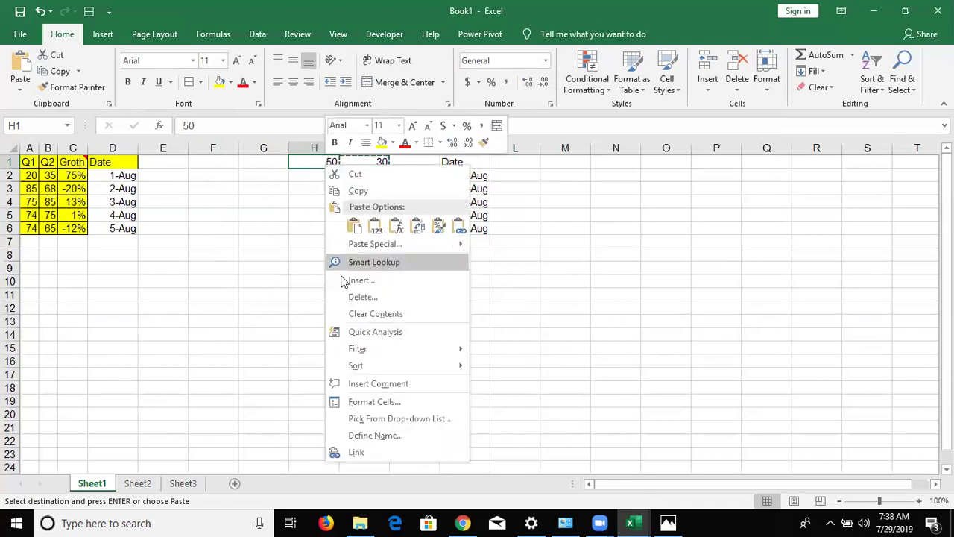
{"action": "left_click", "coordinate": [355, 245]}
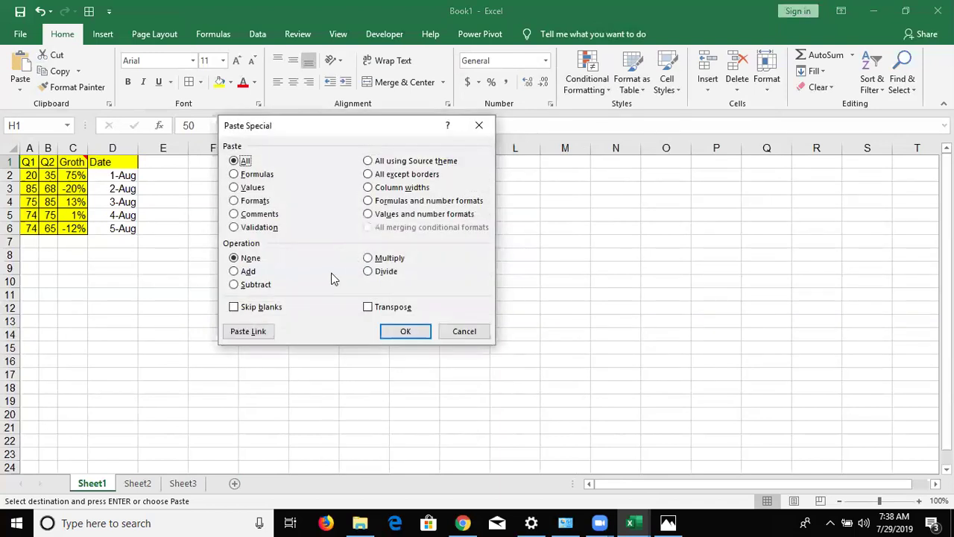
{"action": "left_click", "coordinate": [243, 275]}
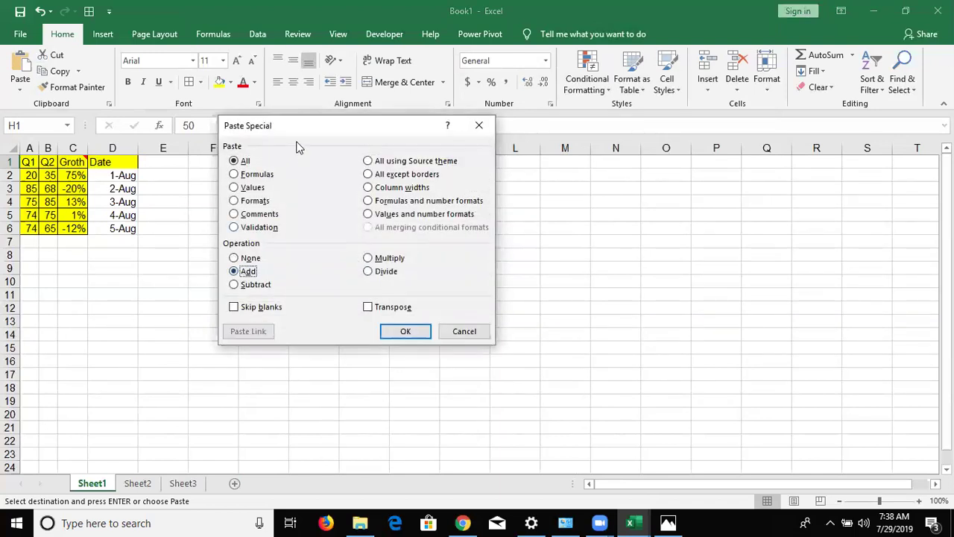
{"action": "left_click_drag", "start_coordinate": [310, 137], "coordinate": [540, 122]}
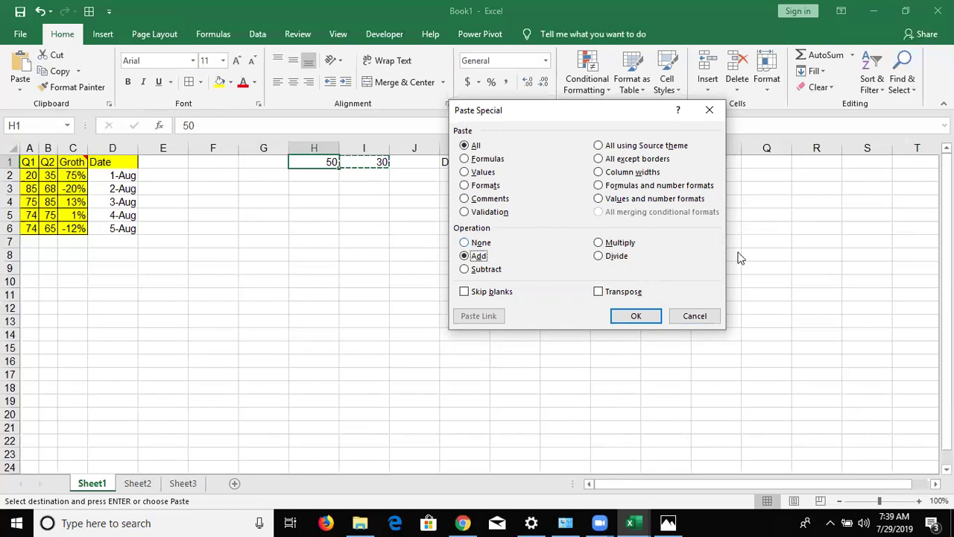
{"action": "left_click", "coordinate": [701, 315]}
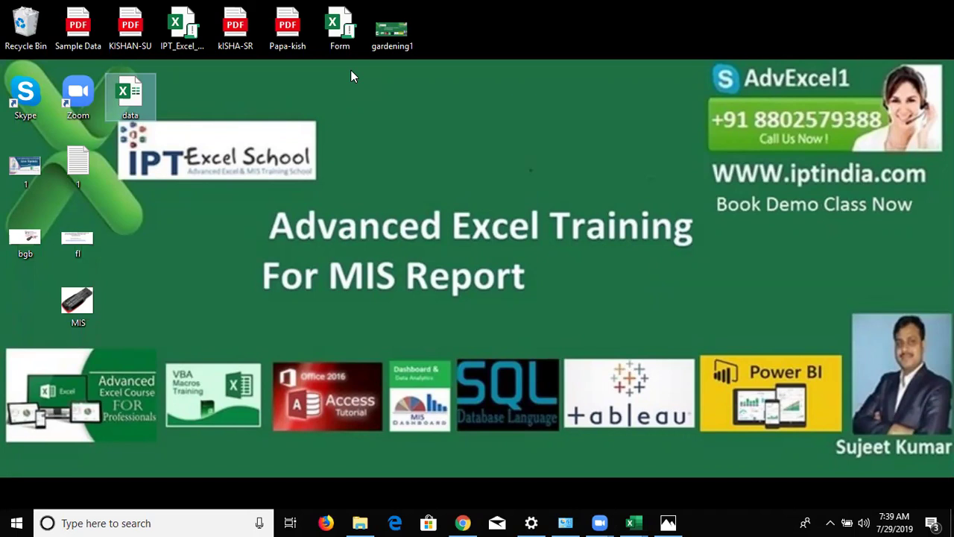
- Bring up Zoom's End Meeting or Leave Meeting prompt with Alt+Q
{"action": "key", "text": "alt+q"}
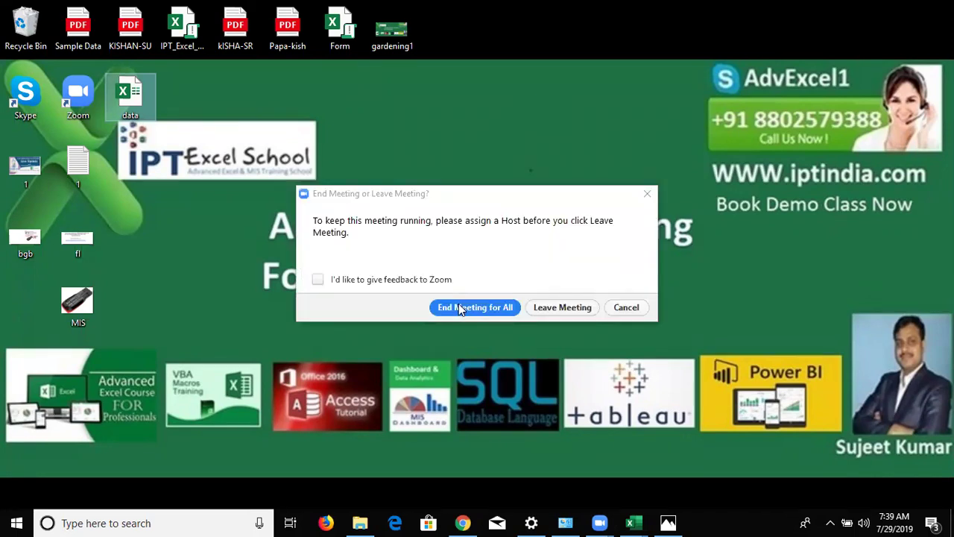